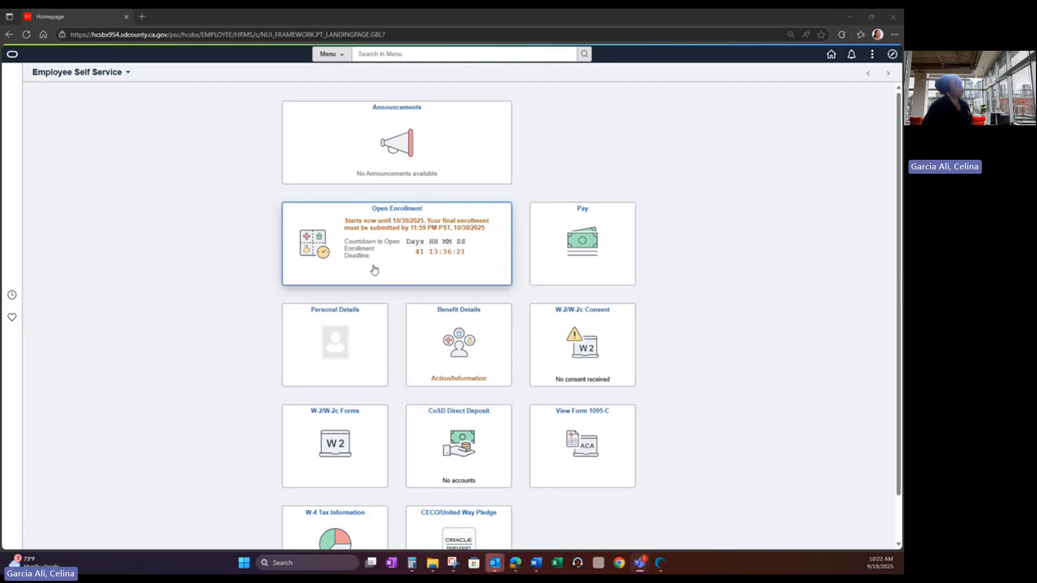
- Launch Open Enrollment for the 9/10/2025 – 10/30/2025 period from the Employee Self Service homepage
{"action": "left_click", "coordinate": [359, 248]}
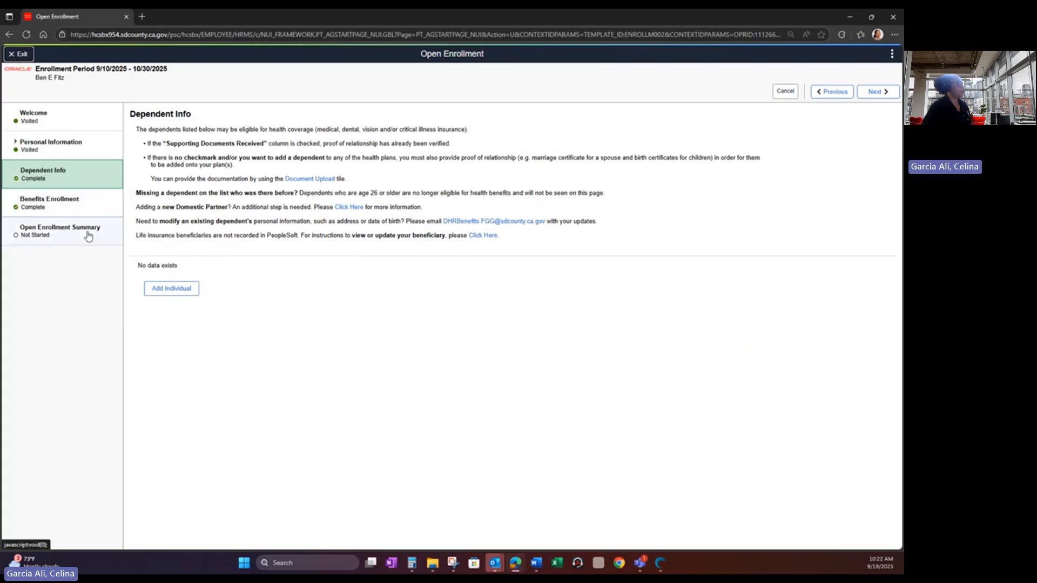
- Return to the Open Enrollment Welcome page to read its helpful tips and reminders
{"action": "left_click", "coordinate": [56, 124]}
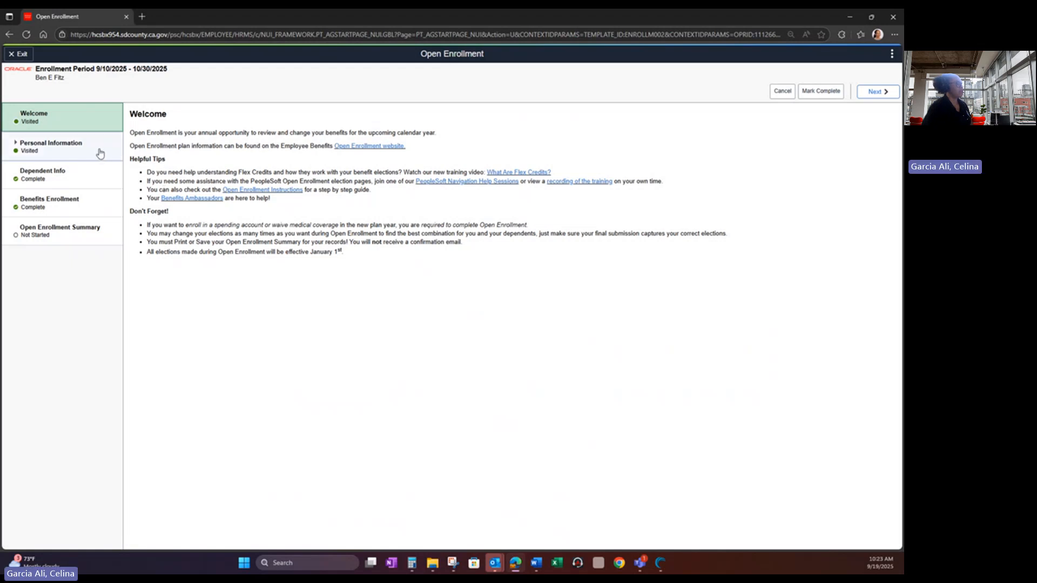
- Review the Home and Mailing Address page, then the Contact Information page showing no phone or email
{"action": "left_click", "coordinate": [866, 97]}
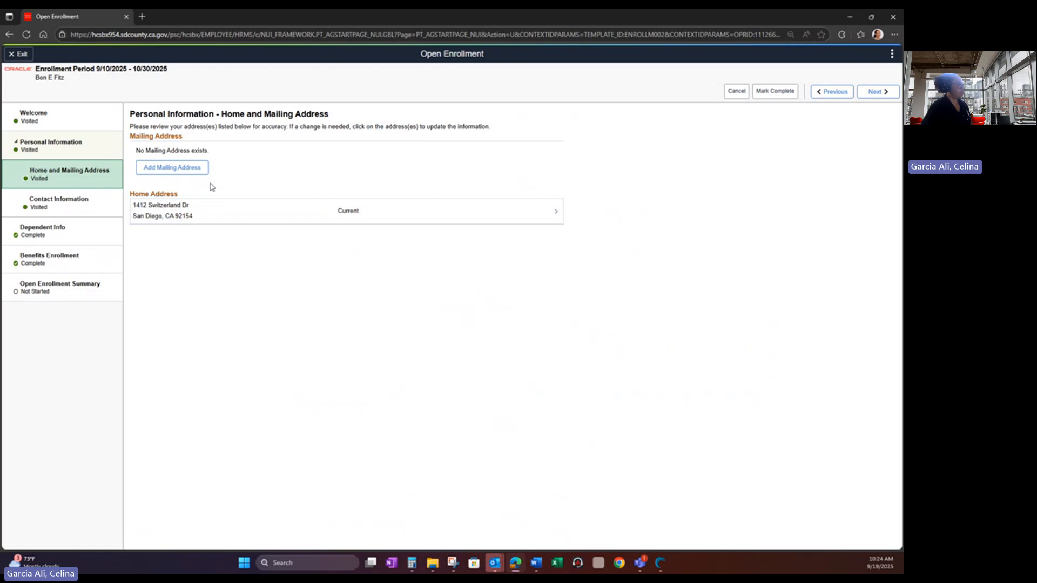
{"action": "left_click", "coordinate": [83, 208]}
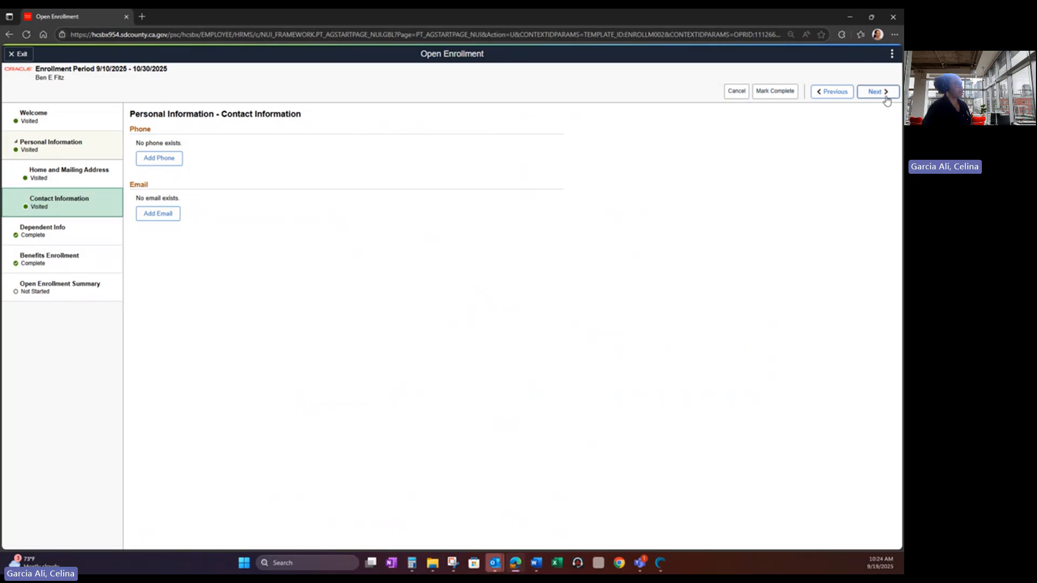
- Go to the Dependent Info step, which shows no dependents on record
{"action": "left_click", "coordinate": [56, 240]}
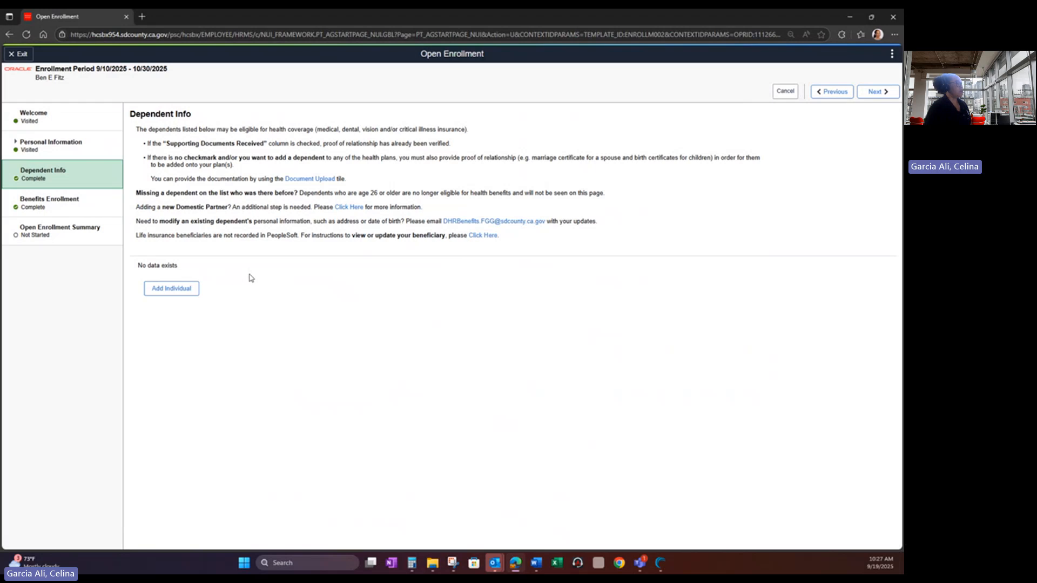
- Add a new individual dependent and enter the dependent's first and last name
{"action": "left_click", "coordinate": [173, 291]}
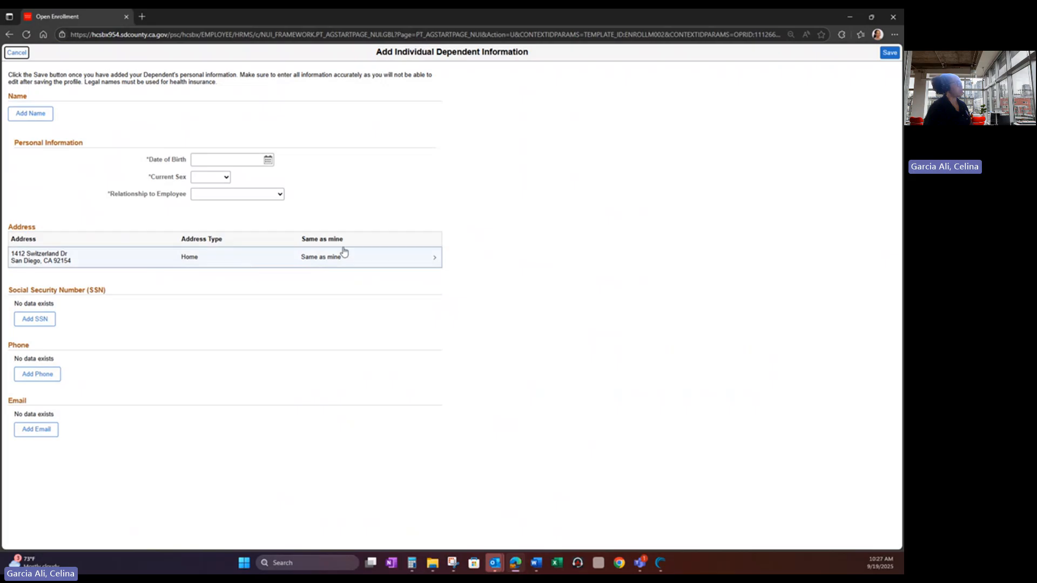
{"action": "left_click", "coordinate": [28, 120]}
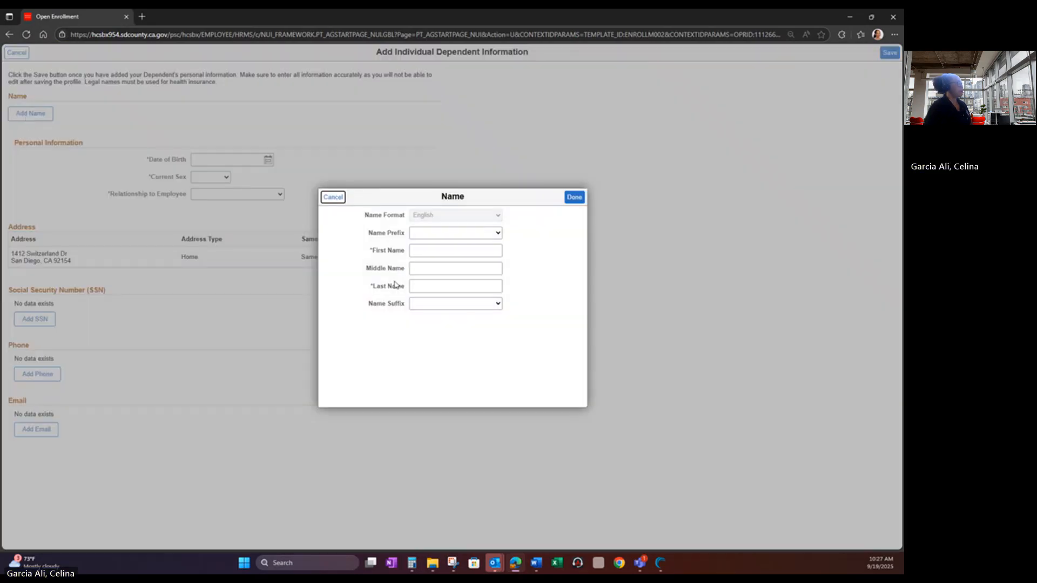
{"action": "left_click", "coordinate": [438, 251]}
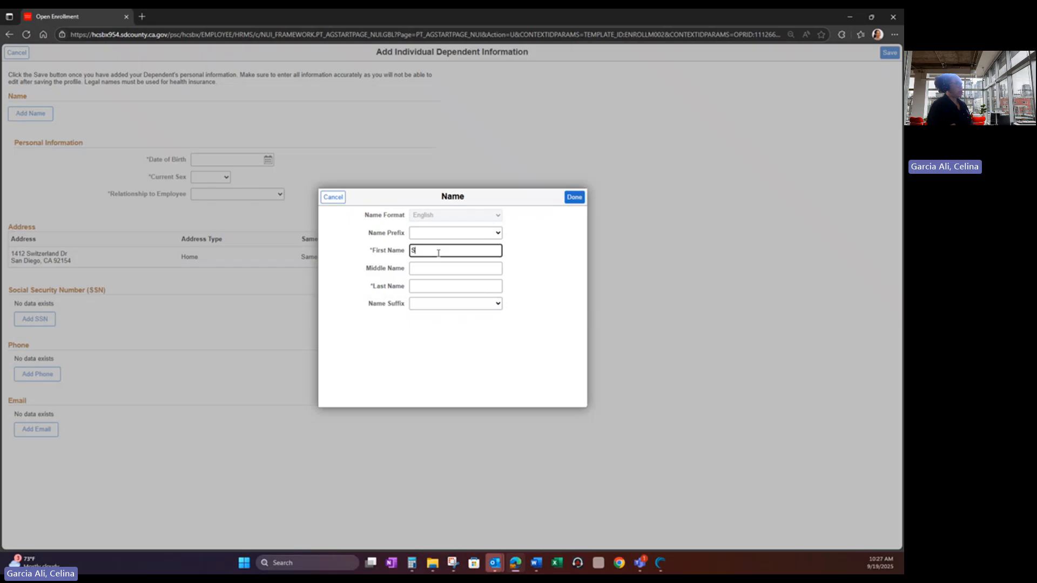
{"action": "left_click", "coordinate": [426, 284]}
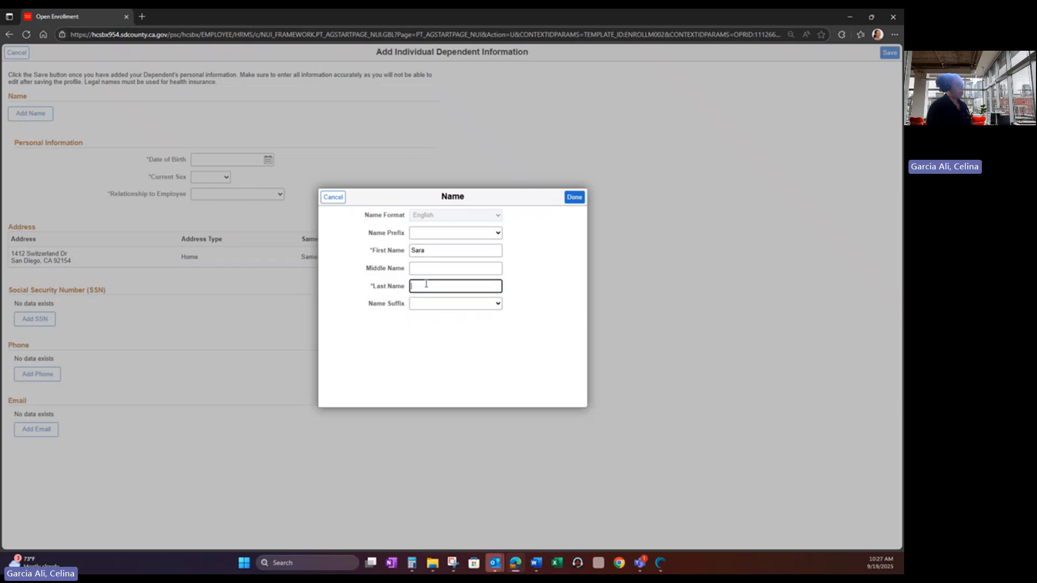
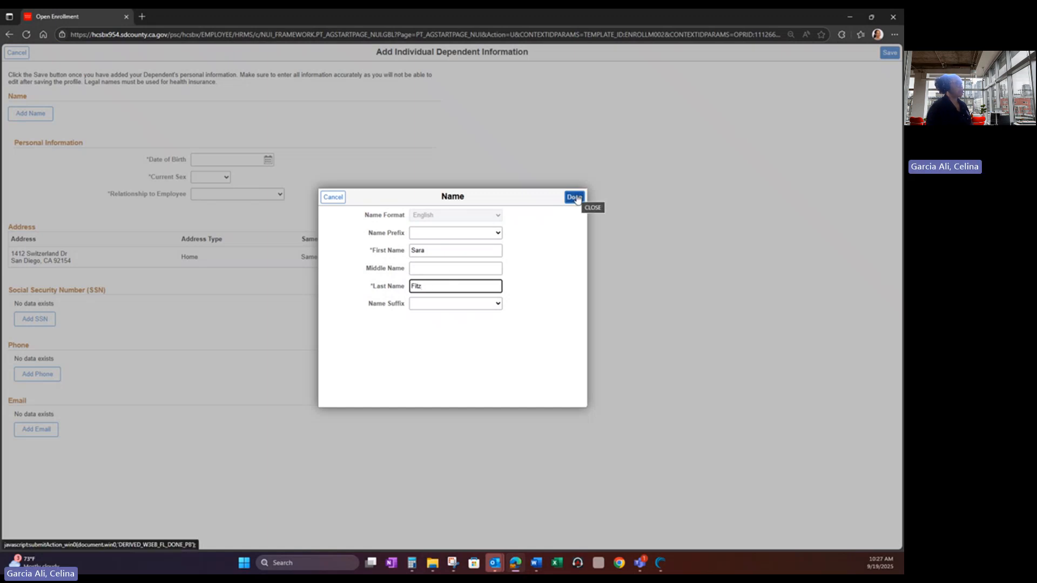
{"action": "left_click", "coordinate": [576, 198]}
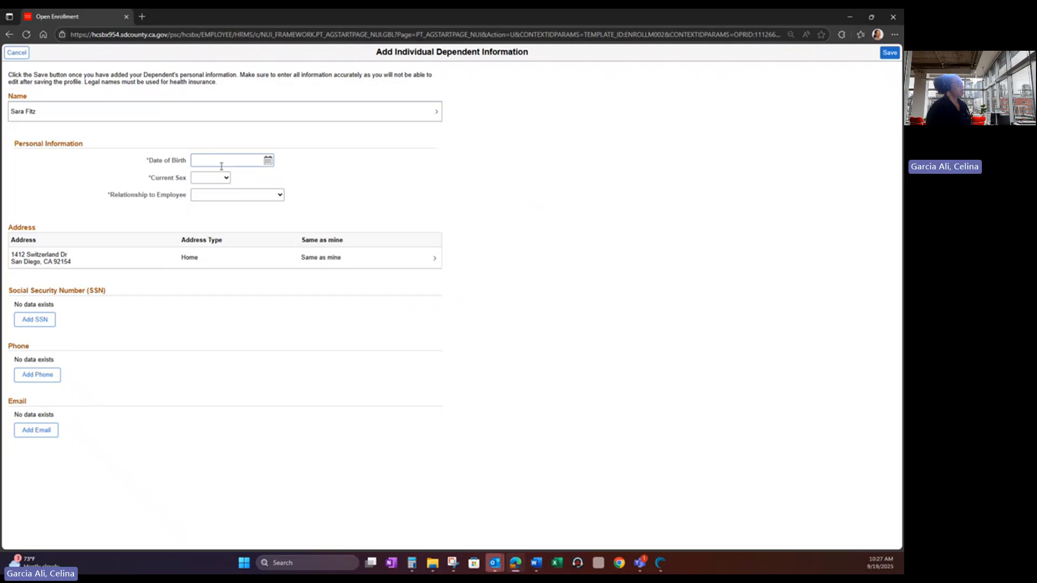
- Set the dependent's date of birth to May 9, 1995
{"action": "left_click", "coordinate": [268, 161]}
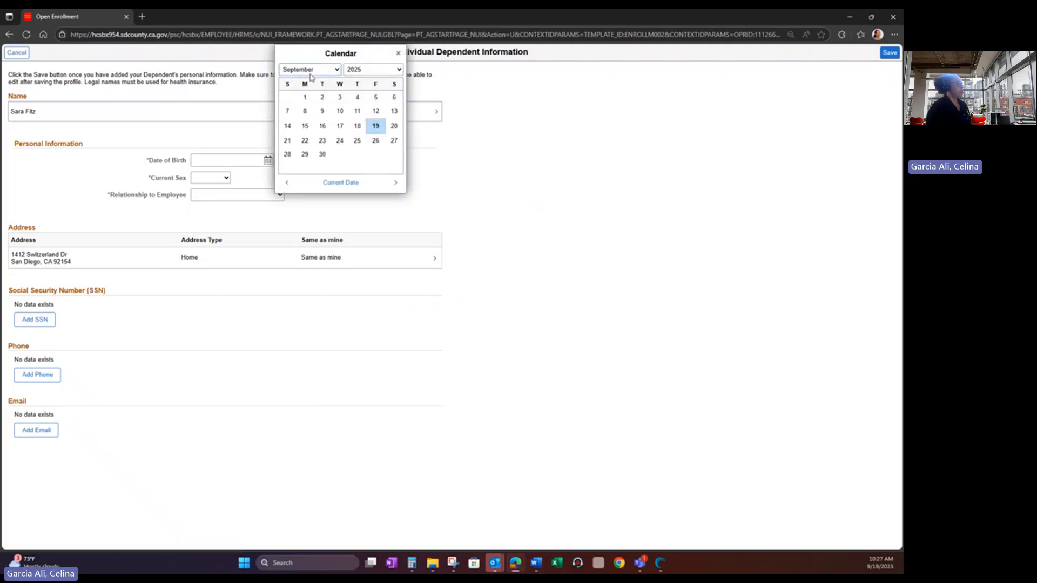
{"action": "left_click", "coordinate": [311, 70]}
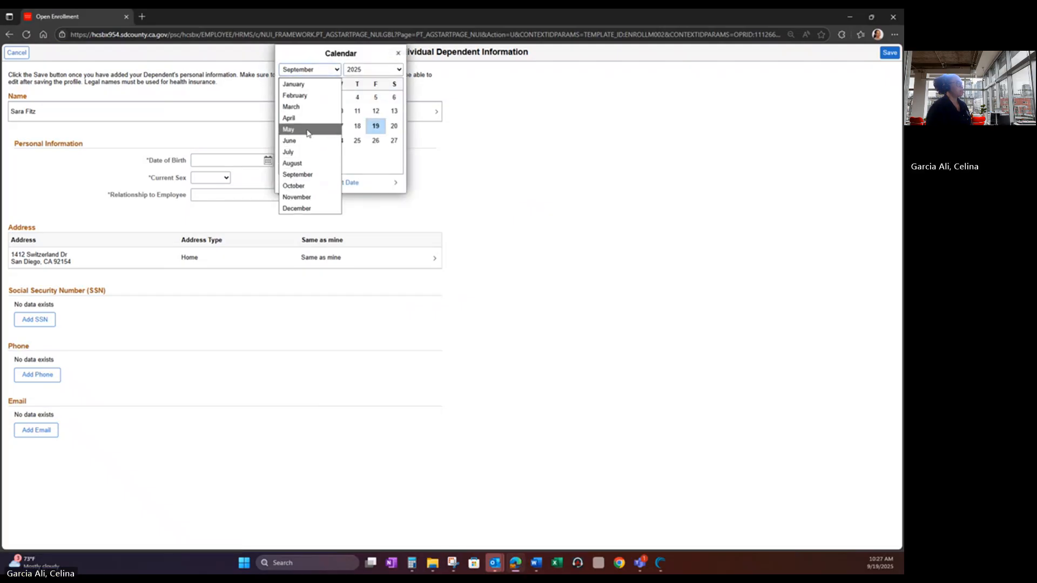
{"action": "left_click", "coordinate": [307, 129]}
{"action": "left_click", "coordinate": [375, 111]}
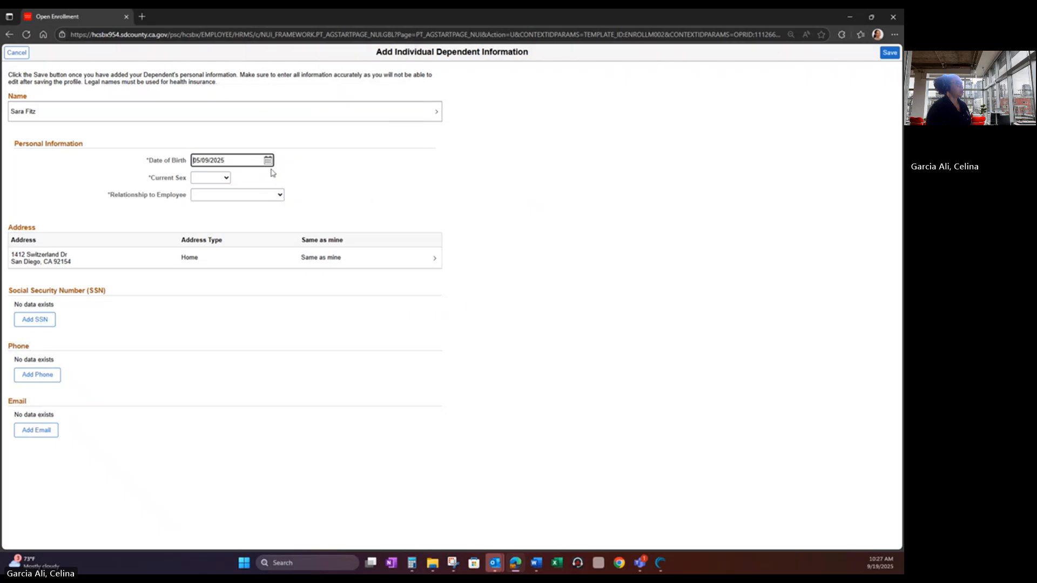
{"action": "left_click", "coordinate": [268, 160]}
{"action": "left_click", "coordinate": [368, 70]}
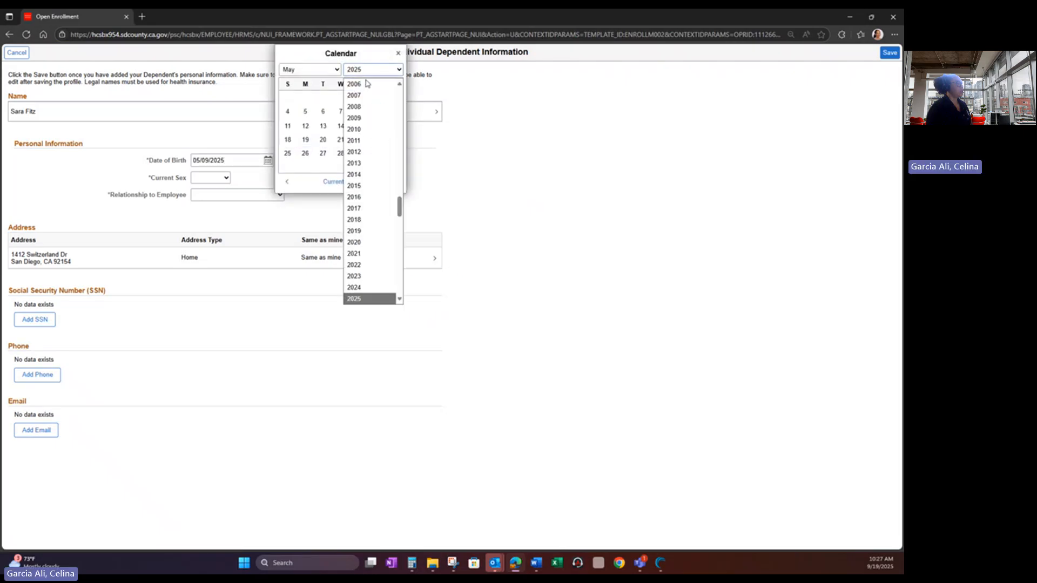
{"action": "scroll", "coordinate": [365, 164], "scroll_direction": "up", "scroll_amount": 5}
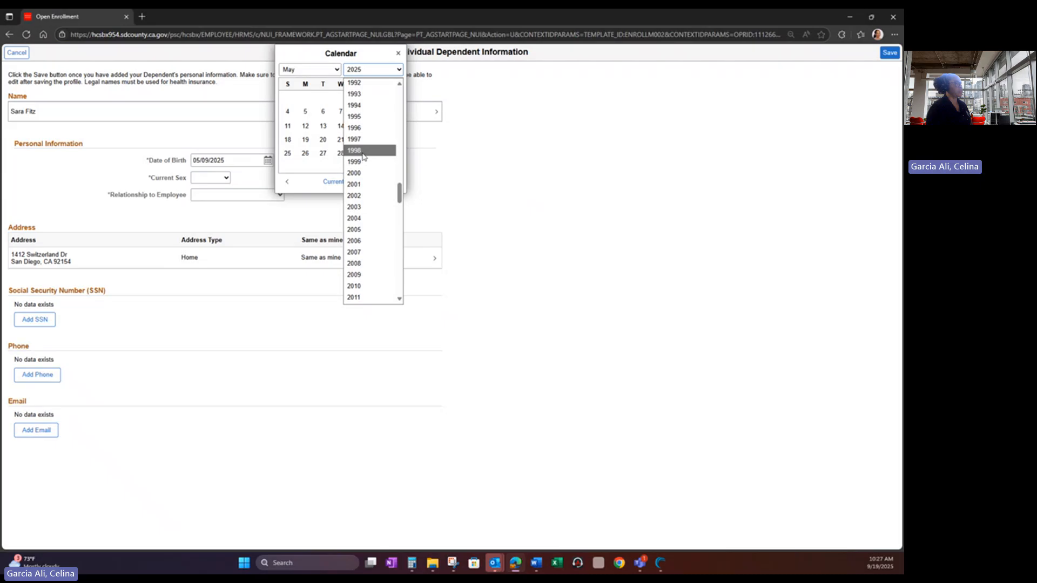
{"action": "left_click", "coordinate": [361, 117]}
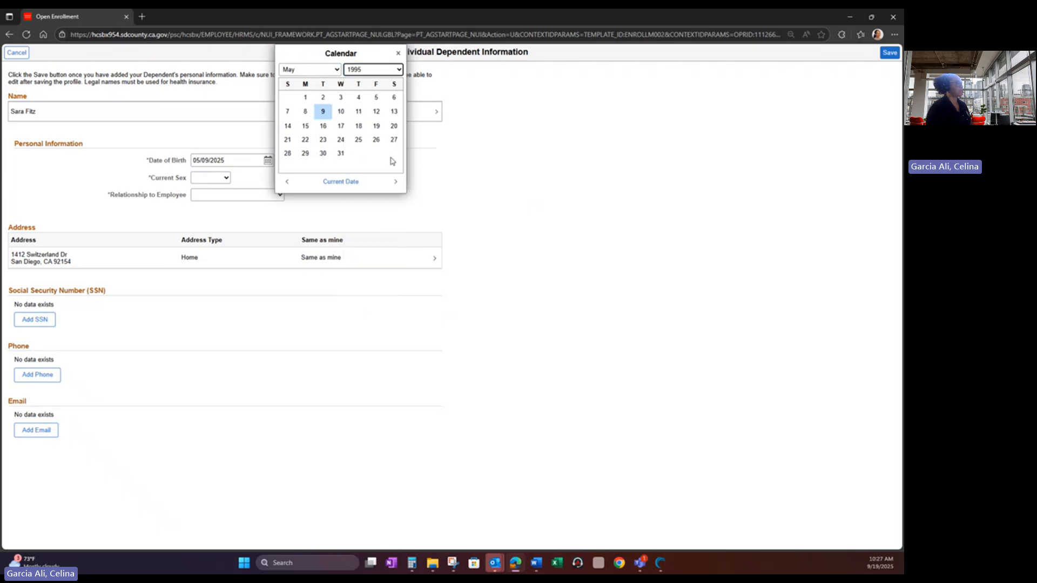
{"action": "left_click", "coordinate": [323, 111]}
- Set the dependent's sex to Female and relationship to employee to Spouse
{"action": "left_click", "coordinate": [221, 179]}
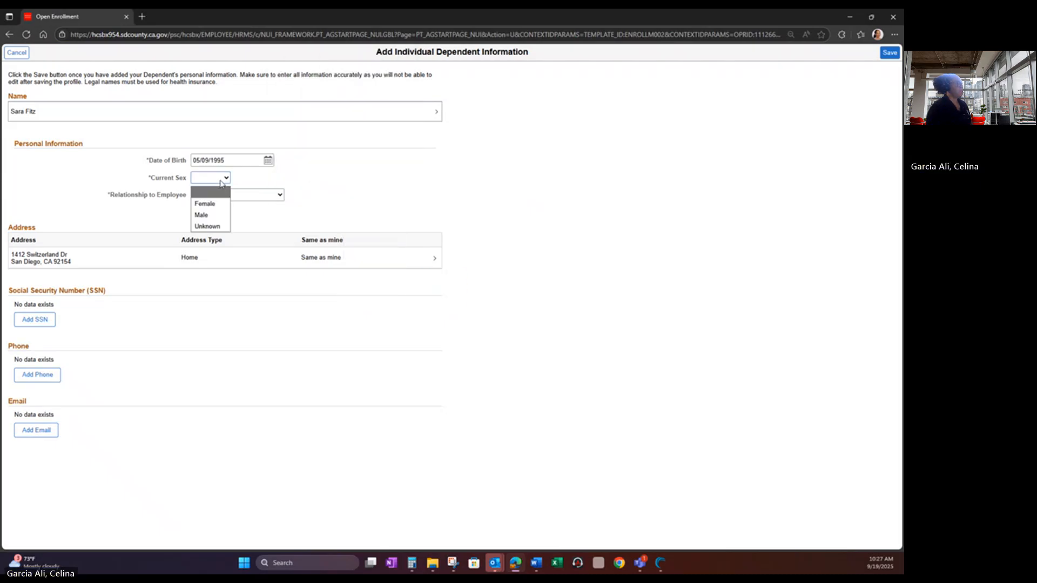
{"action": "left_click", "coordinate": [213, 204]}
{"action": "left_click", "coordinate": [223, 195]}
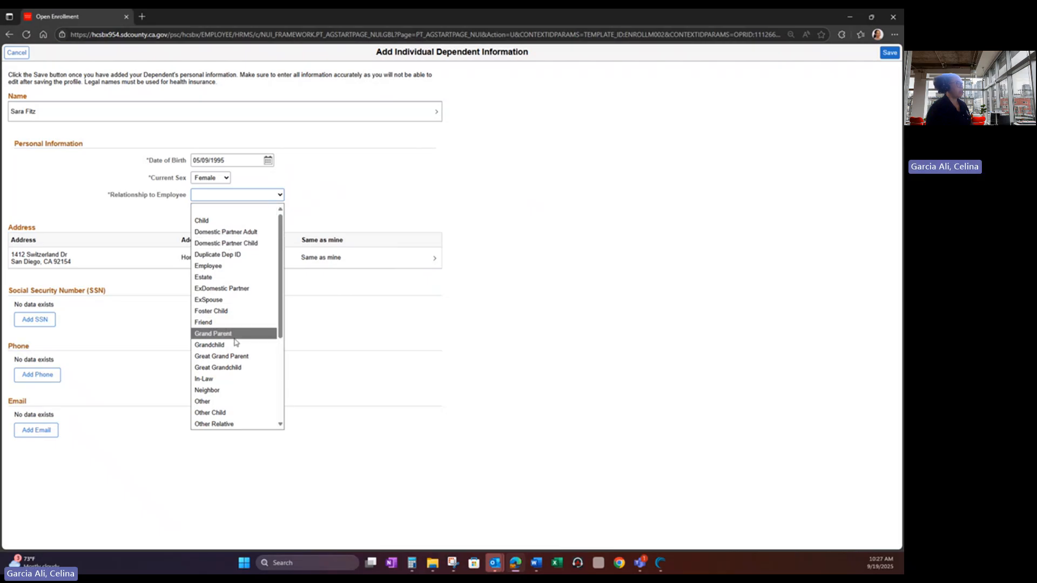
{"action": "scroll", "coordinate": [236, 343], "scroll_direction": "down", "scroll_amount": 2}
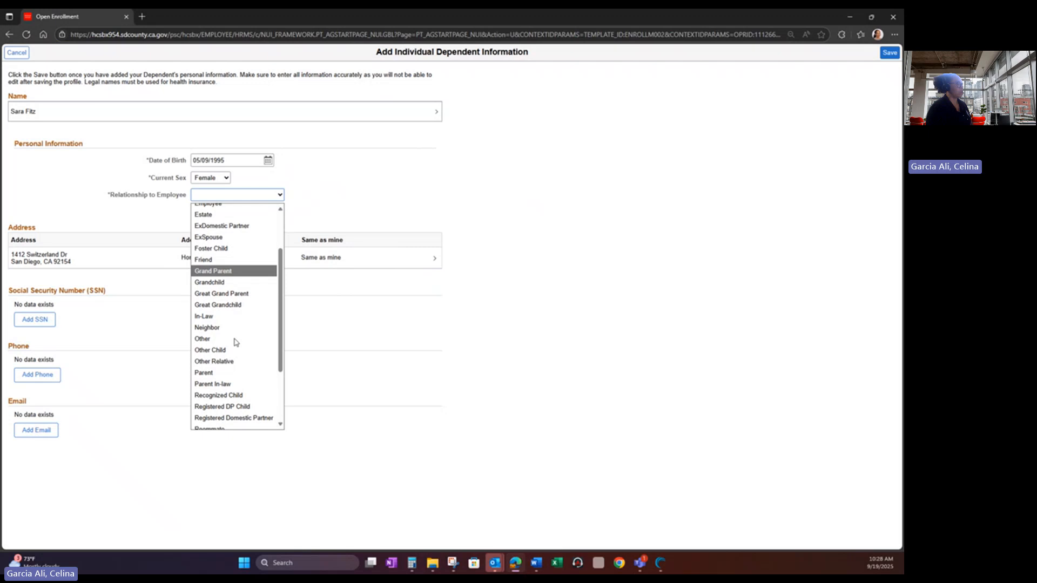
{"action": "scroll", "coordinate": [236, 342], "scroll_direction": "down", "scroll_amount": 2}
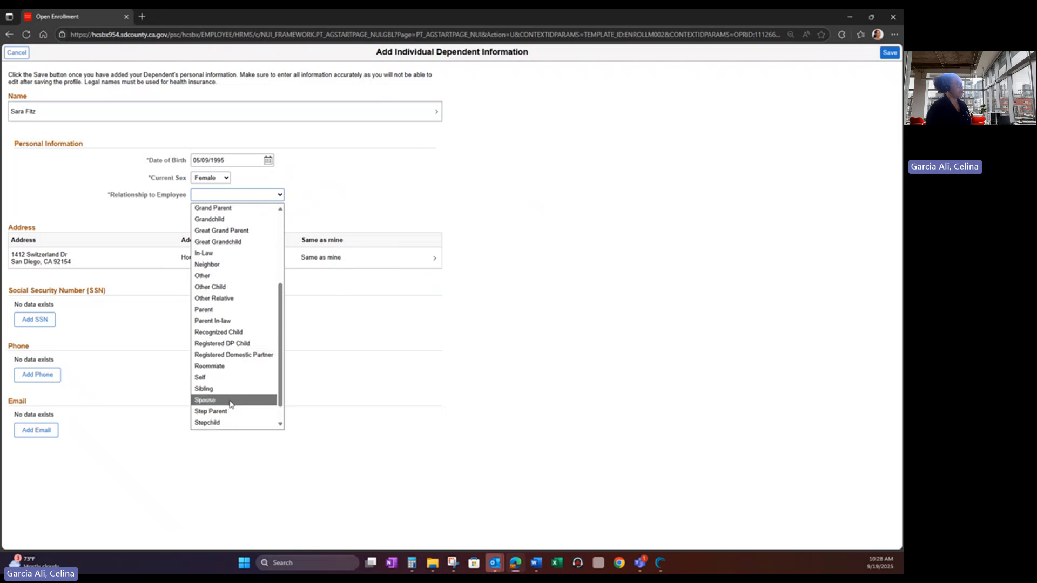
{"action": "left_click", "coordinate": [231, 402]}
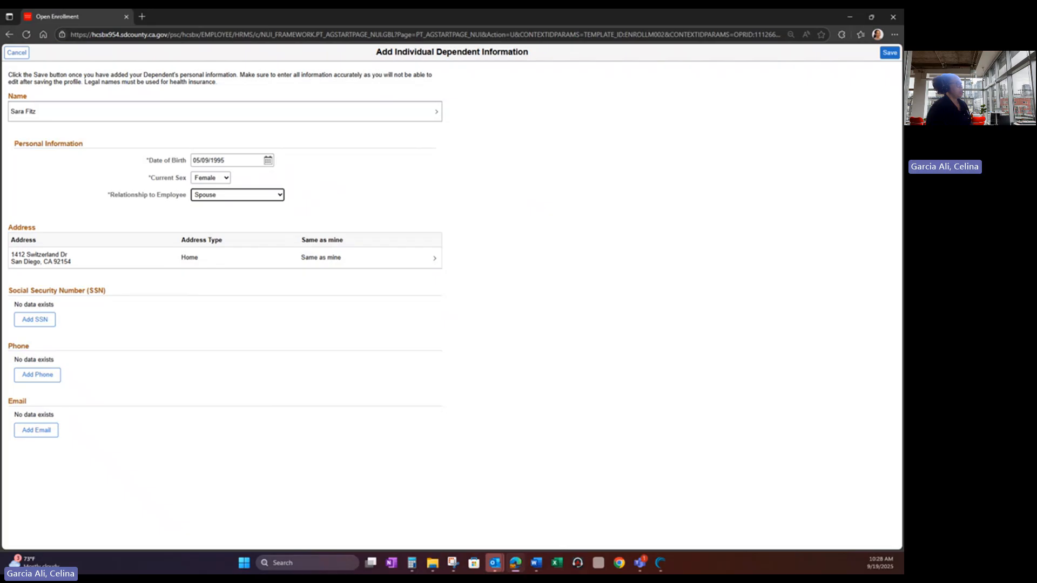
- Enter the spouse's SSN, replacing a first number rejected as a duplicate National ID
{"action": "left_click", "coordinate": [35, 320]}
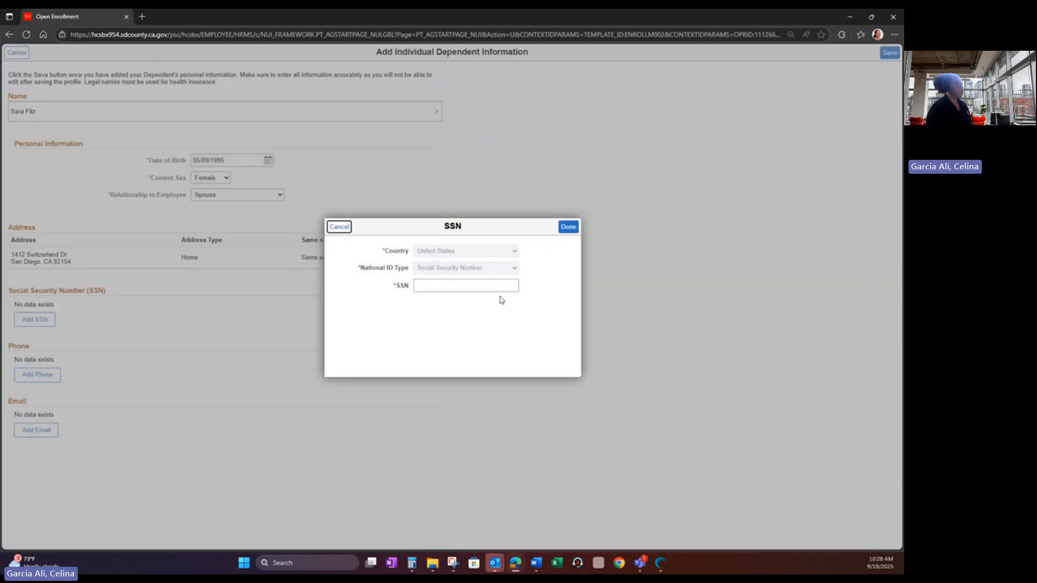
{"action": "left_click", "coordinate": [453, 284]}
{"action": "type", "text": "555"}
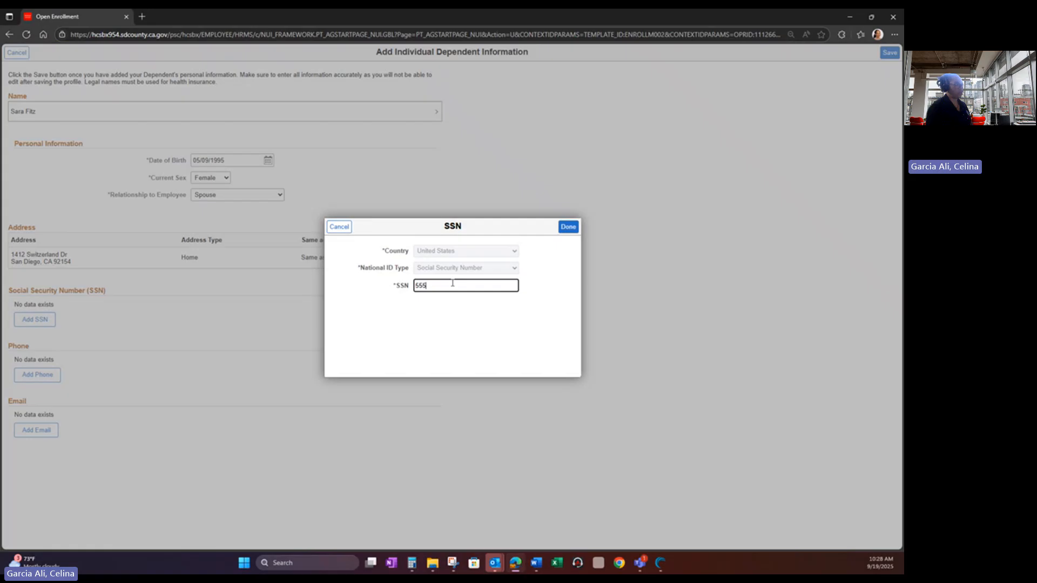
{"action": "type", "text": "-55-5555"}
{"action": "left_click", "coordinate": [567, 228]}
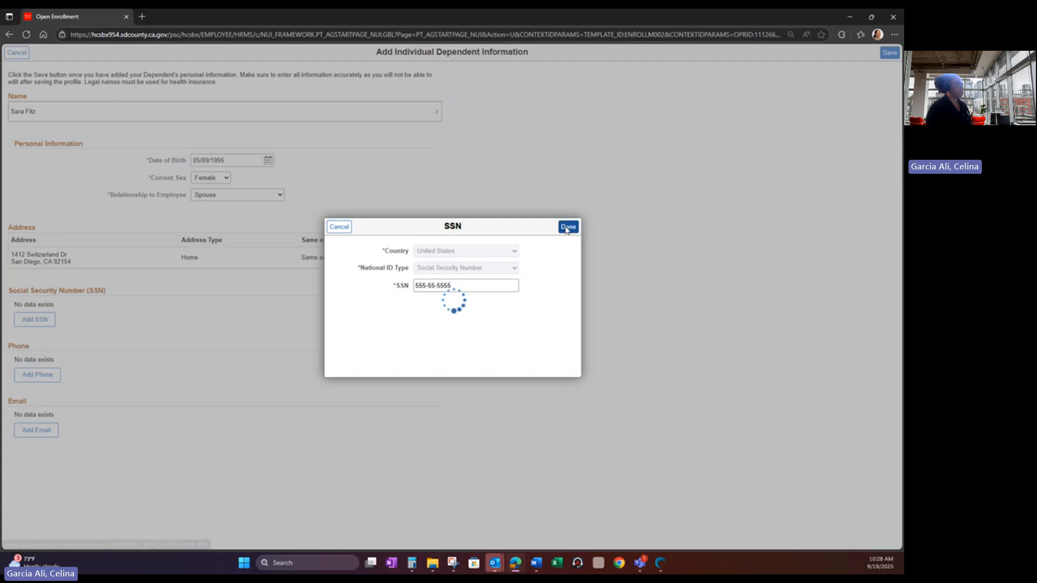
{"action": "left_click", "coordinate": [454, 312]}
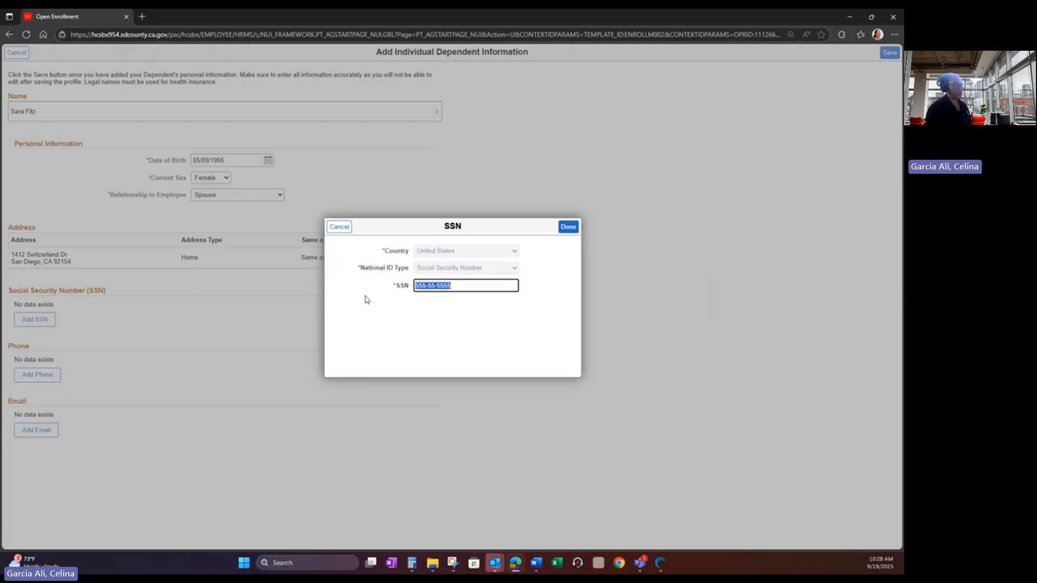
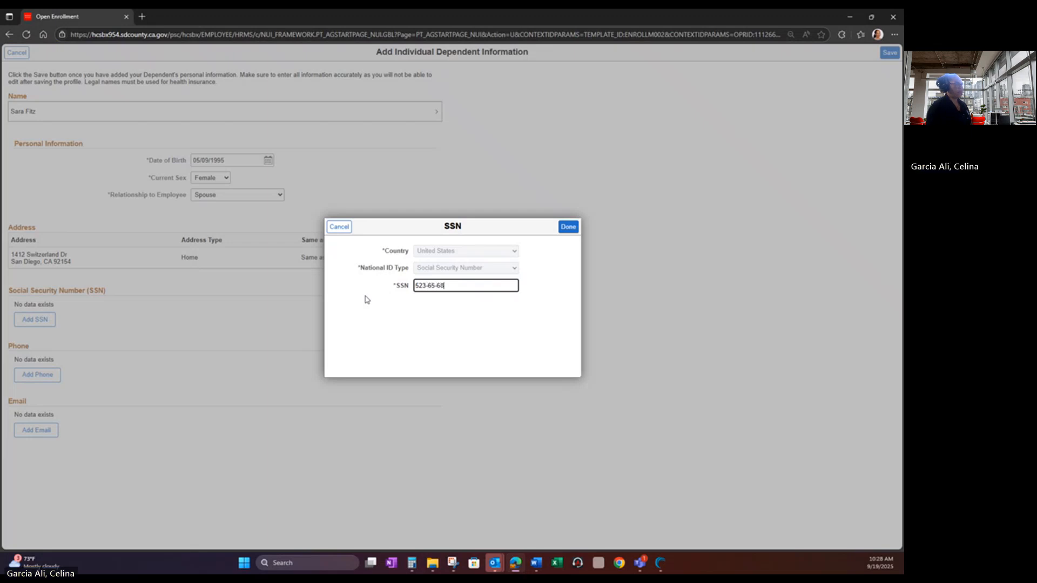
{"action": "left_click", "coordinate": [568, 226]}
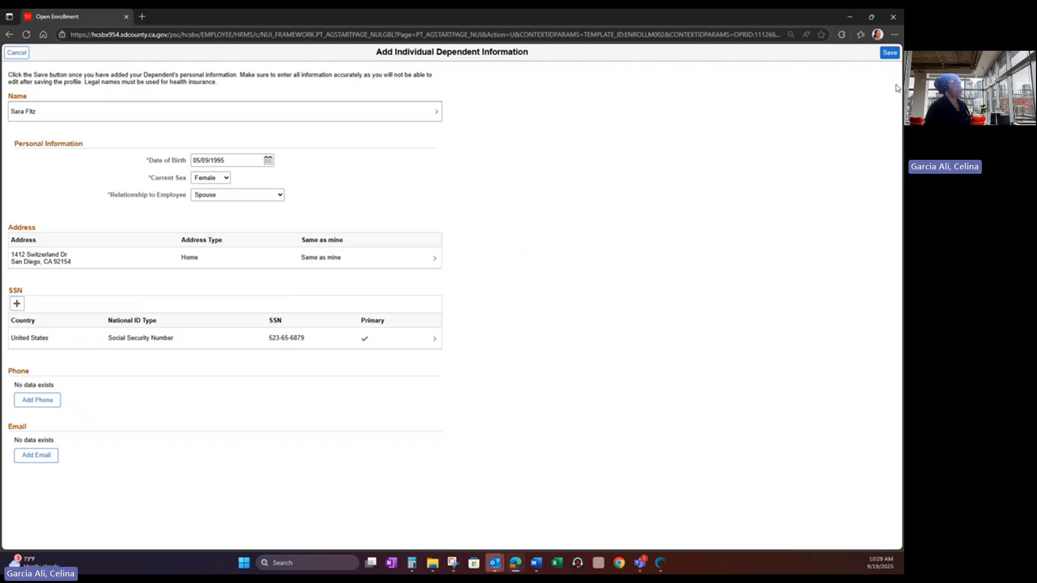
- Save the spouse's dependent record and continue to the Benefits Enrollment step
{"action": "left_click", "coordinate": [889, 52]}
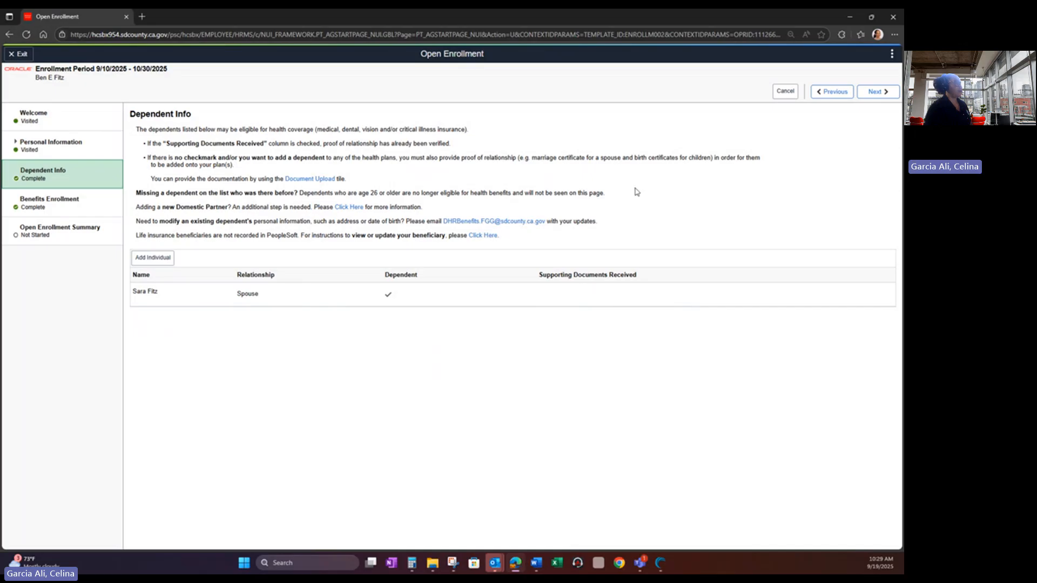
{"action": "left_click", "coordinate": [876, 93]}
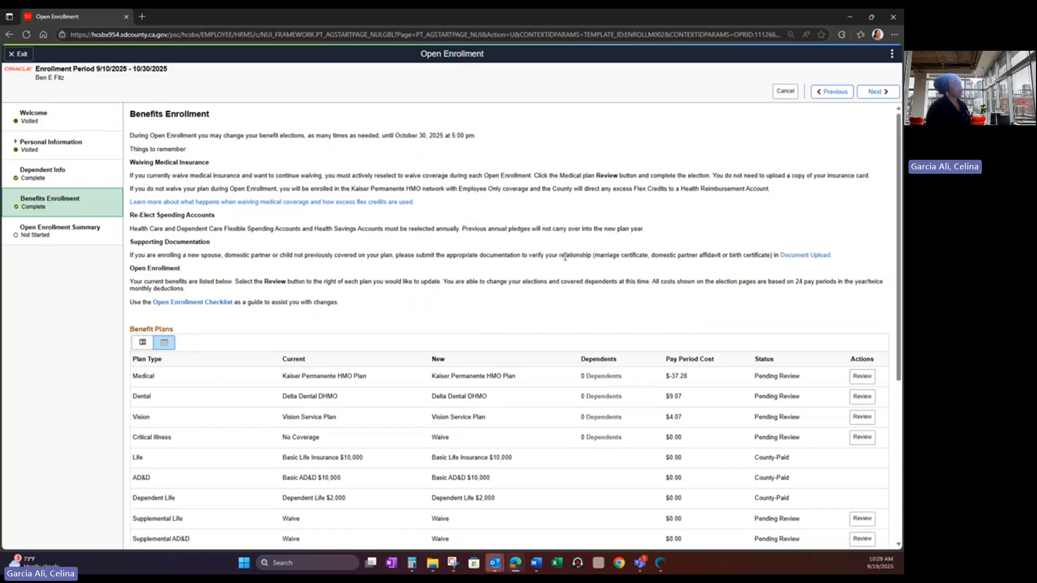
- Scroll through the Benefit Plans table, all pending review, down to the Enrollment Summary
{"action": "scroll", "coordinate": [565, 257], "scroll_direction": "down", "scroll_amount": 1}
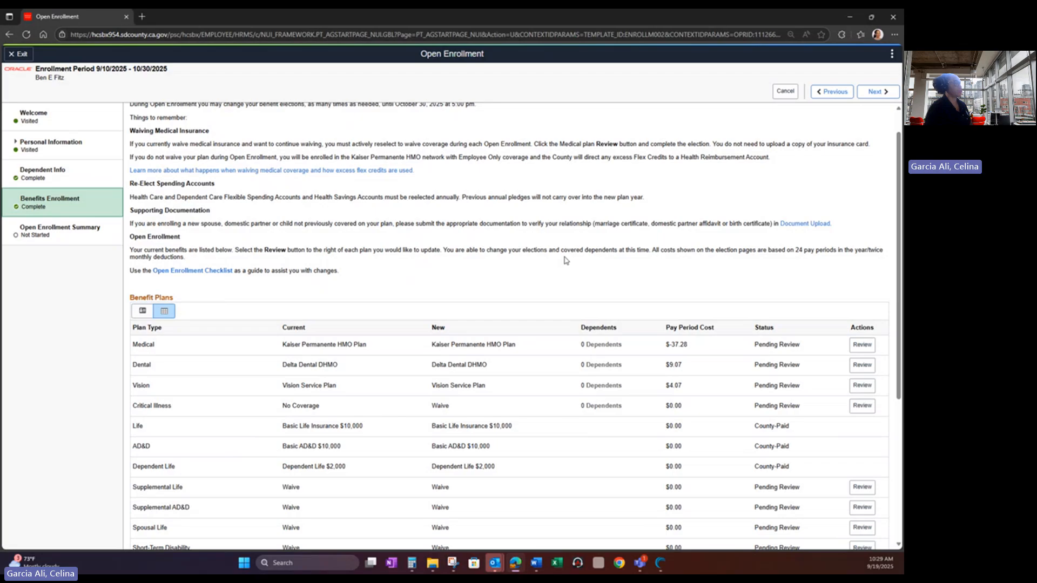
{"action": "scroll", "coordinate": [565, 260], "scroll_direction": "down", "scroll_amount": 3}
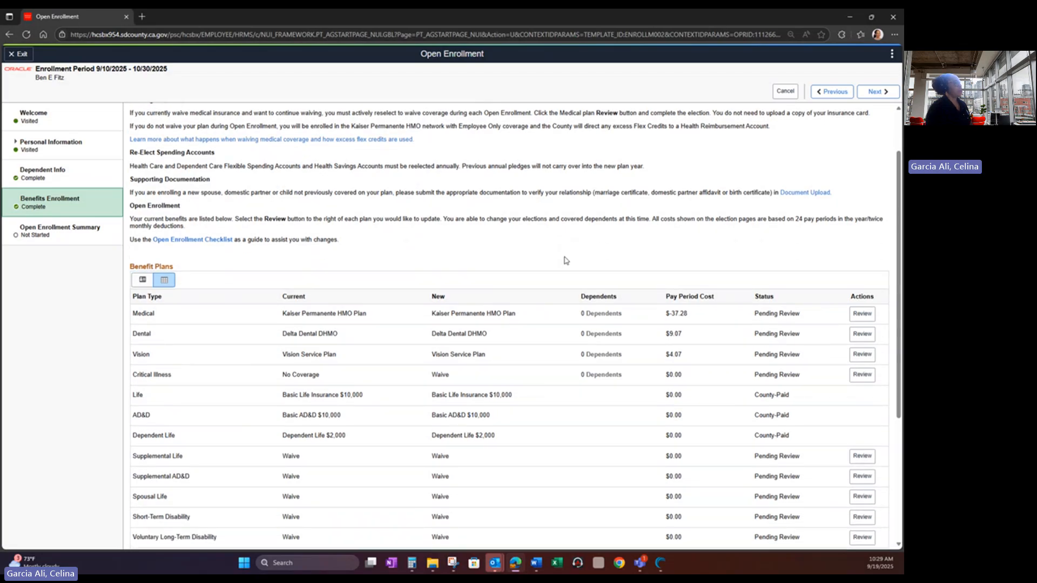
{"action": "scroll", "coordinate": [564, 261], "scroll_direction": "down", "scroll_amount": 2}
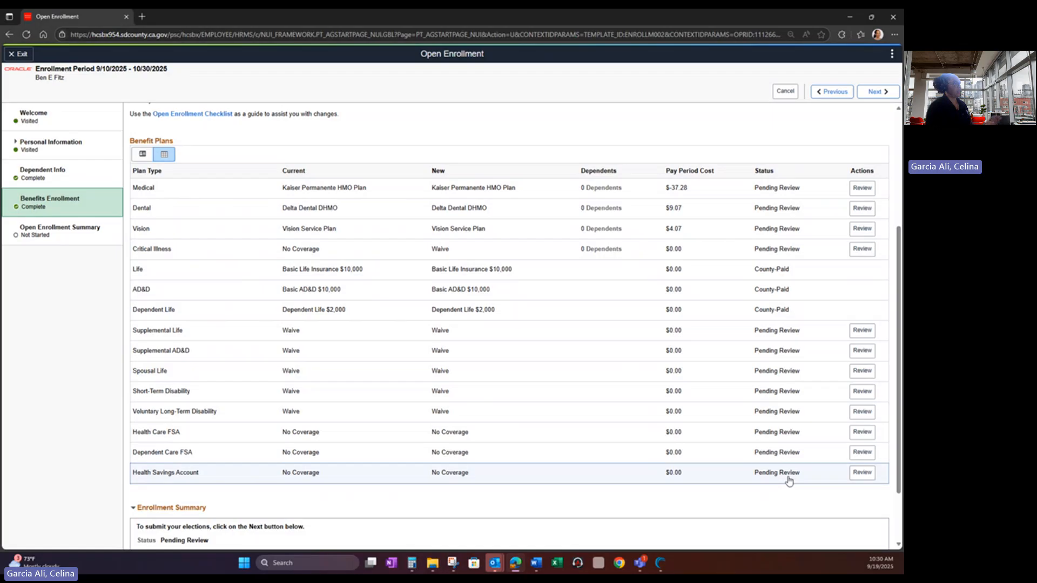
{"action": "scroll", "coordinate": [789, 481], "scroll_direction": "down", "scroll_amount": 2}
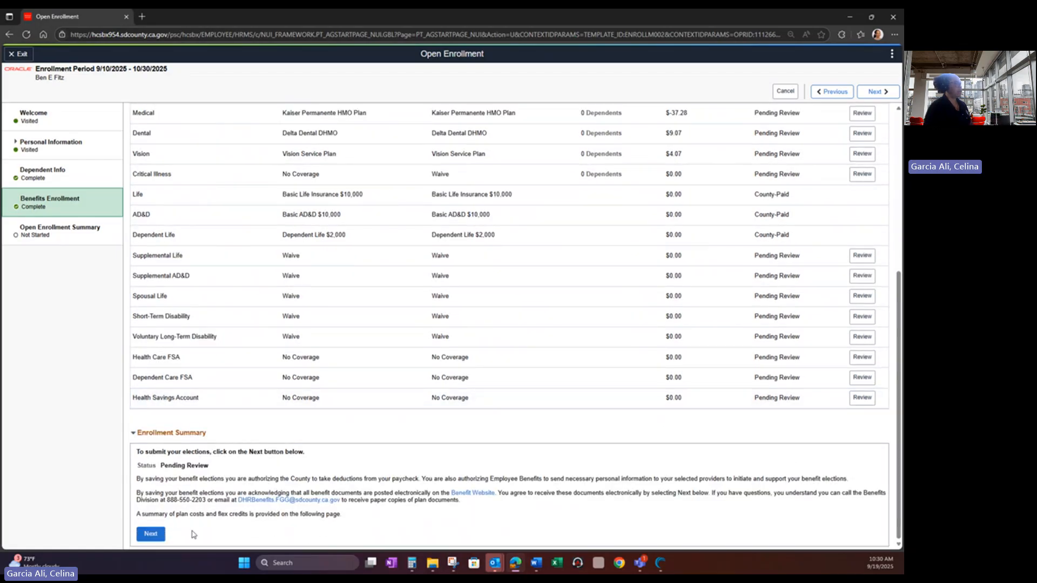
- Submit the benefit elections and dismiss the Benefits Alerts congratulations dialog
{"action": "left_click", "coordinate": [154, 536]}
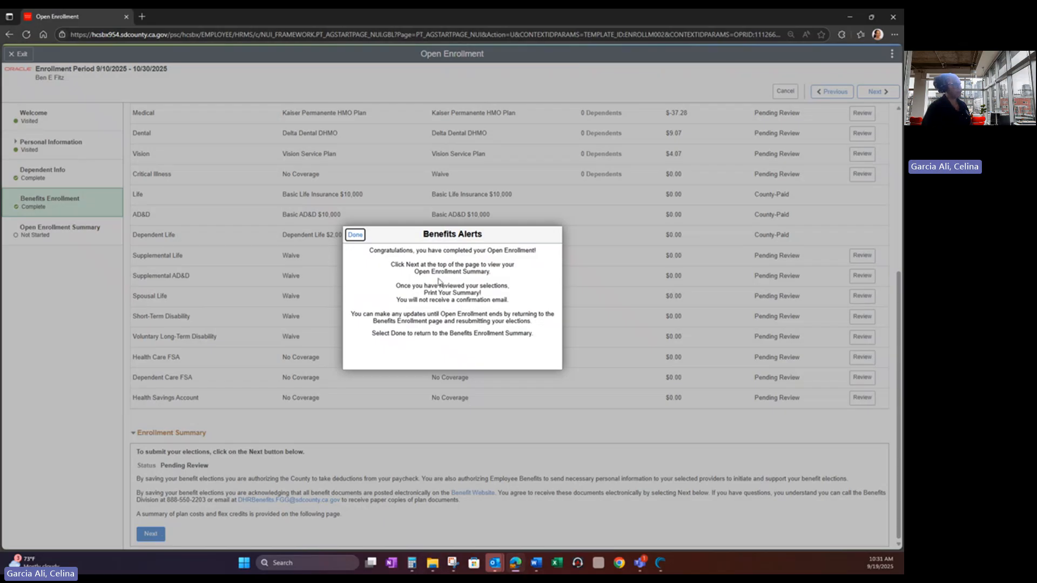
{"action": "left_click", "coordinate": [356, 236]}
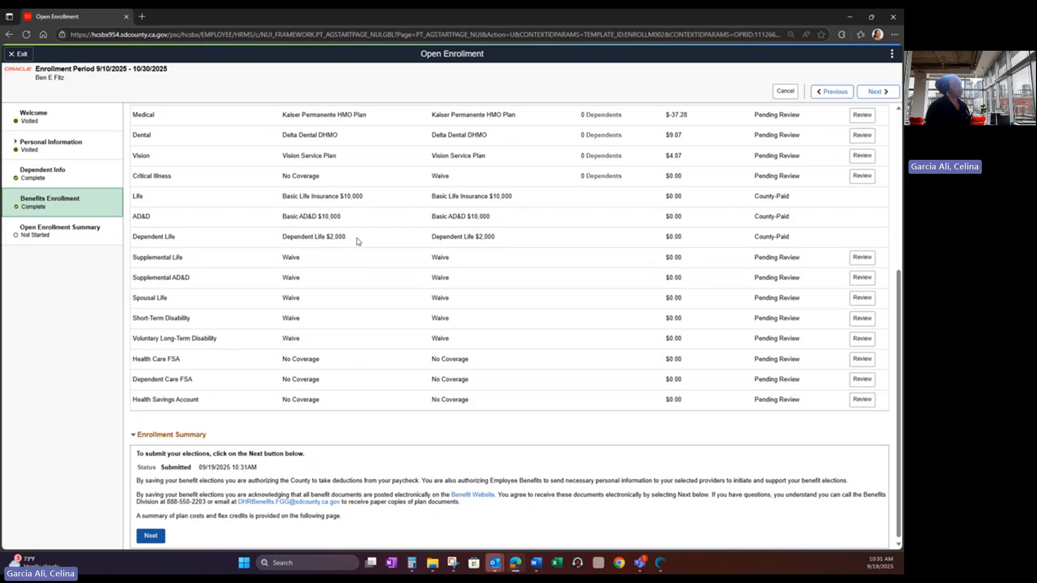
{"action": "scroll", "coordinate": [356, 241], "scroll_direction": "down", "scroll_amount": 3}
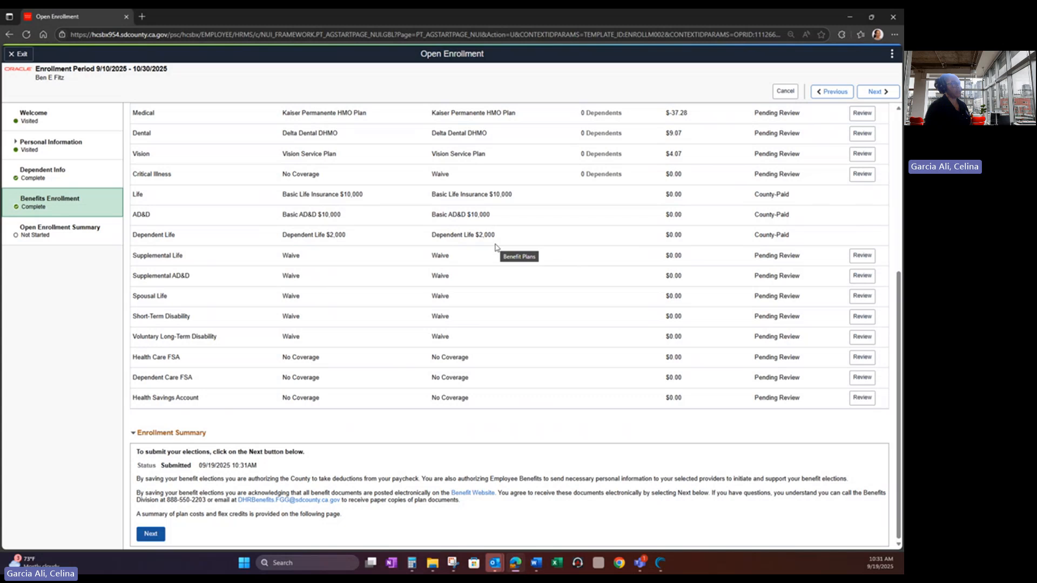
{"action": "scroll", "coordinate": [496, 247], "scroll_direction": "up", "scroll_amount": 3}
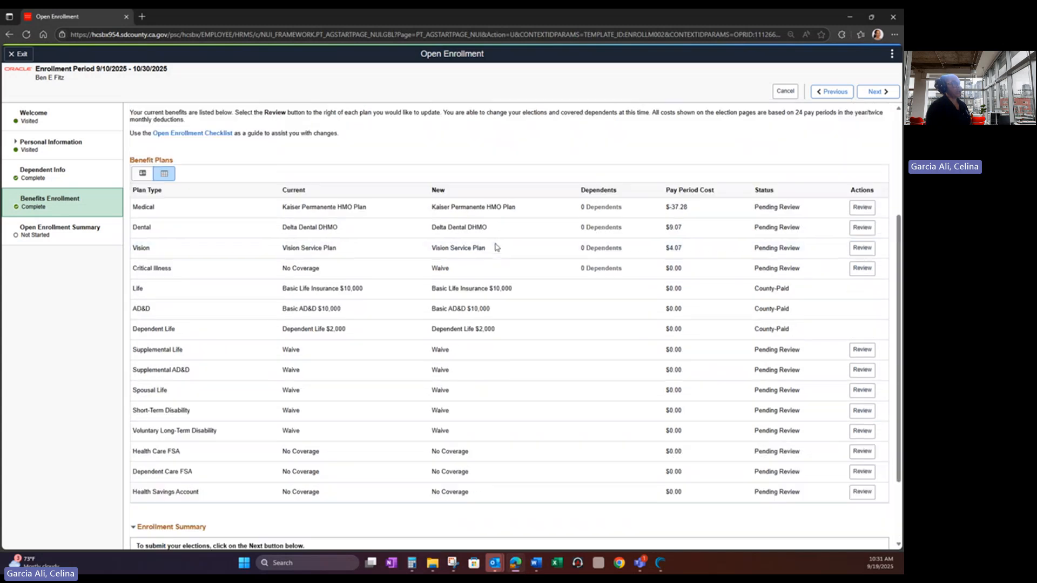
- Keep the Kaiser Permanente HMO Plan for medical and certify the elections as true
{"action": "left_click", "coordinate": [866, 209]}
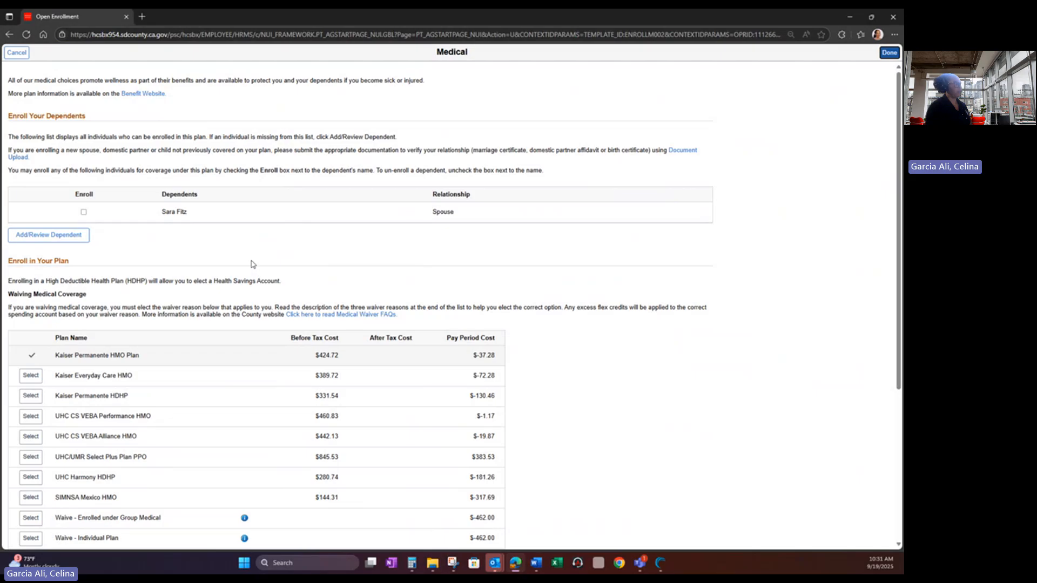
{"action": "scroll", "coordinate": [251, 264], "scroll_direction": "down", "scroll_amount": 4}
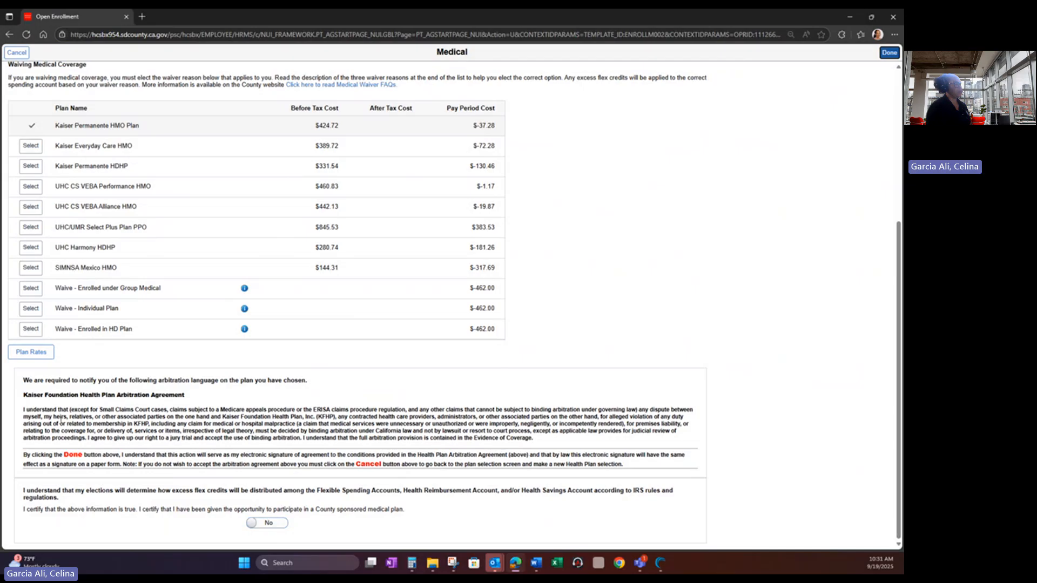
{"action": "left_click", "coordinate": [250, 523]}
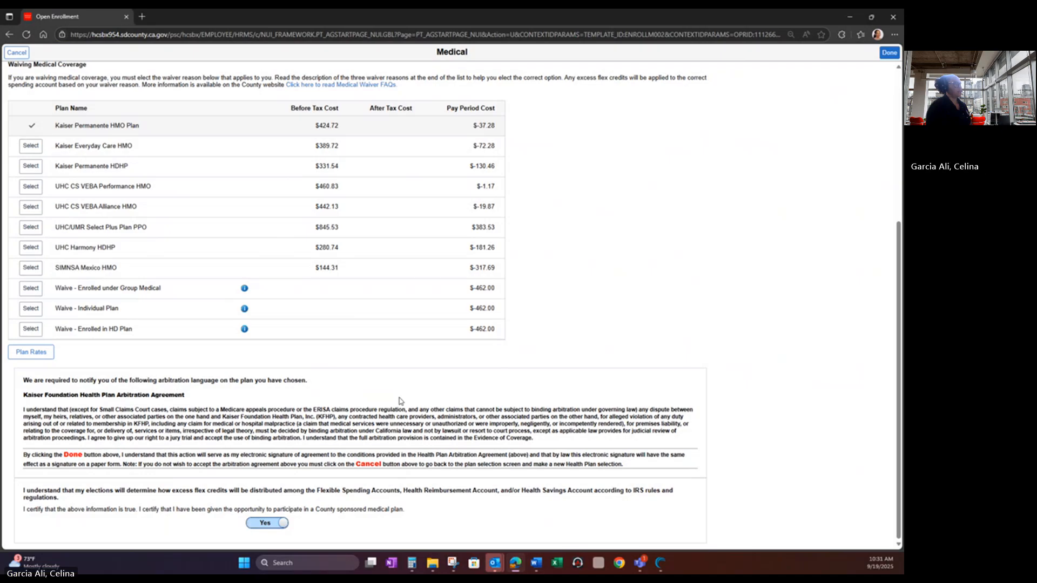
{"action": "left_click", "coordinate": [889, 53]}
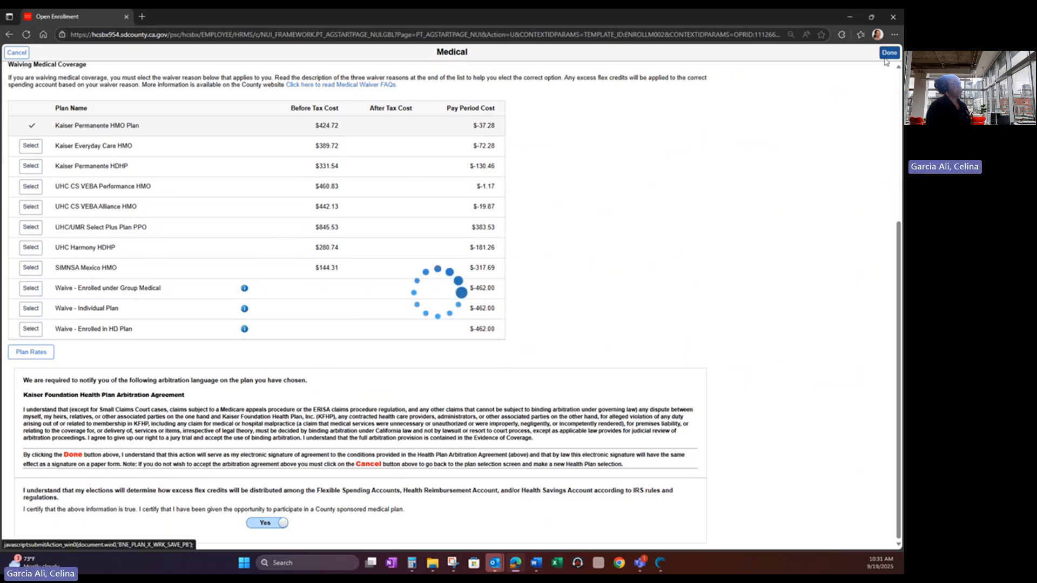
{"action": "scroll", "coordinate": [244, 280], "scroll_direction": "down", "scroll_amount": 3}
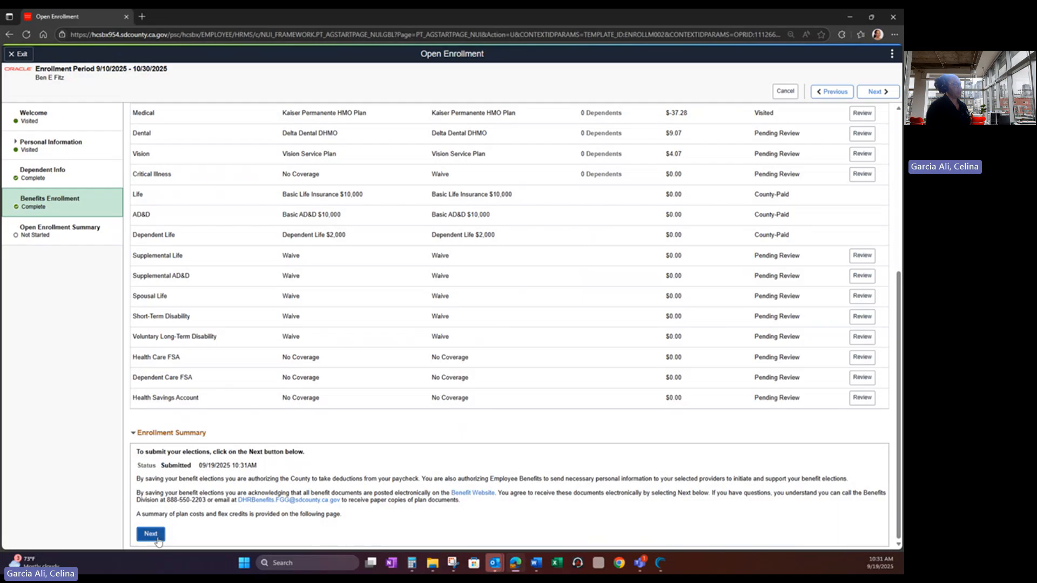
- Resubmit the elections from the Enrollment Summary and close the Benefits Alerts congratulations message
{"action": "left_click", "coordinate": [156, 537]}
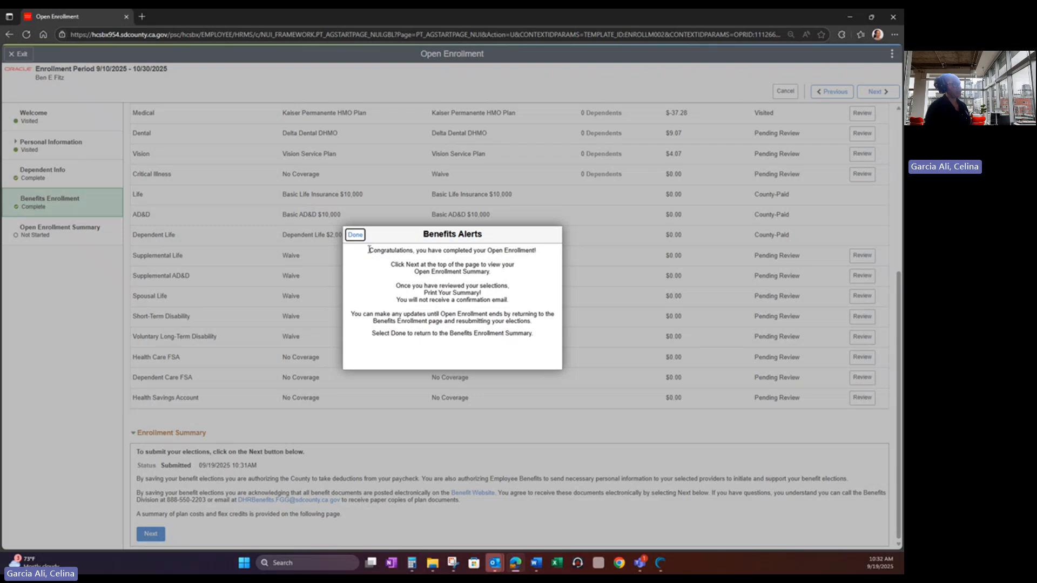
{"action": "left_click", "coordinate": [355, 235]}
{"action": "scroll", "coordinate": [389, 353], "scroll_direction": "up", "scroll_amount": 3}
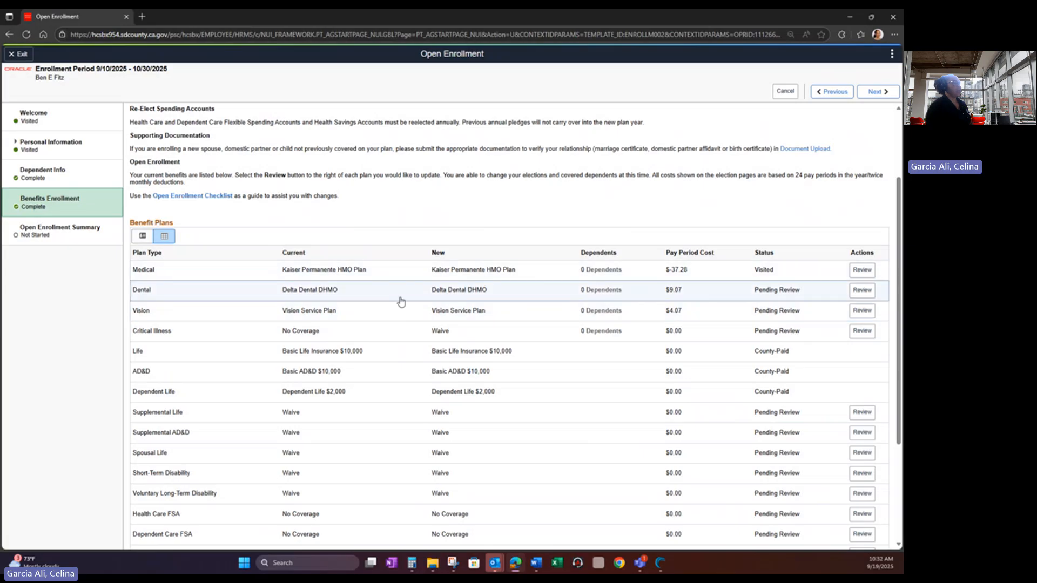
{"action": "scroll", "coordinate": [634, 300], "scroll_direction": "down", "scroll_amount": 1}
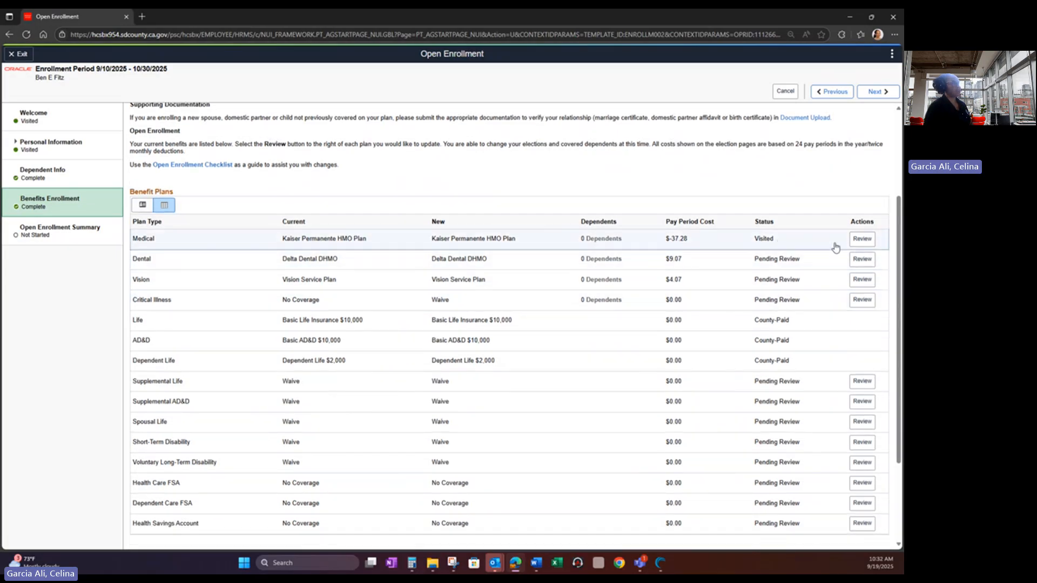
- Reopen the Medical election to check the Kaiser Permanente HMO Plan and listed dependents
{"action": "left_click", "coordinate": [867, 240]}
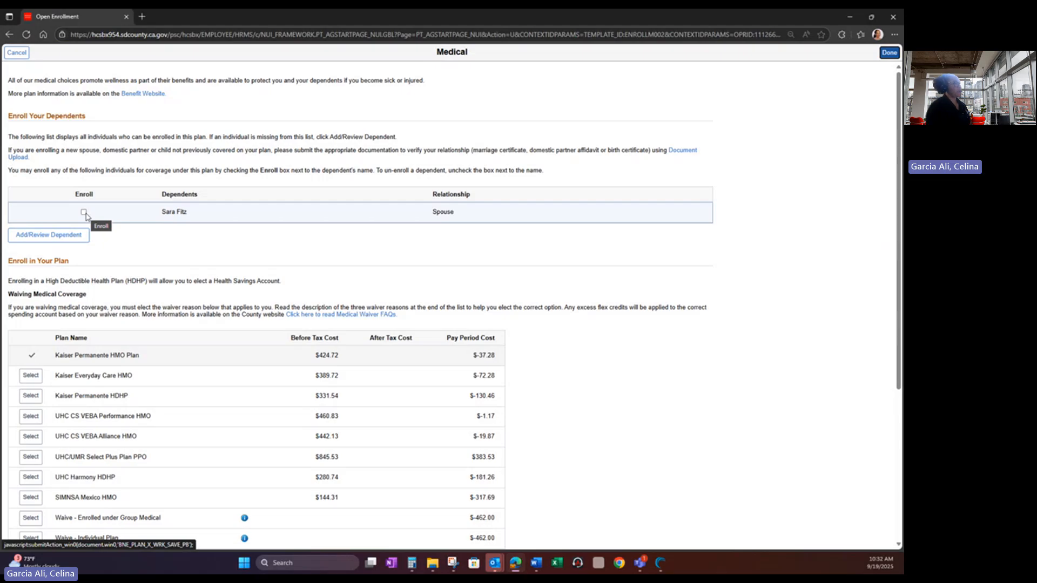
{"action": "scroll", "coordinate": [145, 283], "scroll_direction": "down", "scroll_amount": 2}
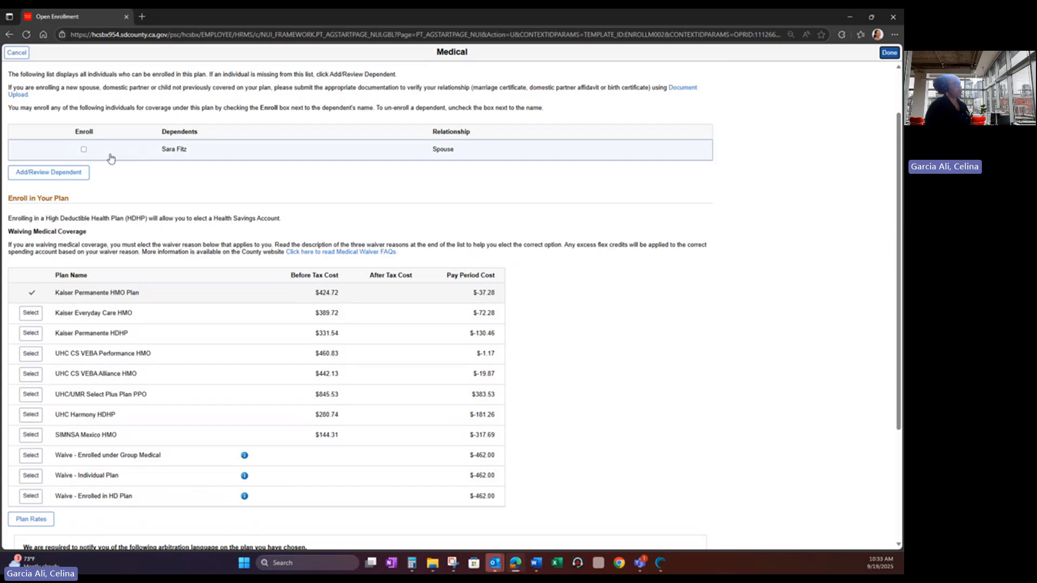
- Enroll the spouse under the Kaiser Permanente HMO Plan, at $148.44 per pay period
{"action": "left_click", "coordinate": [85, 153]}
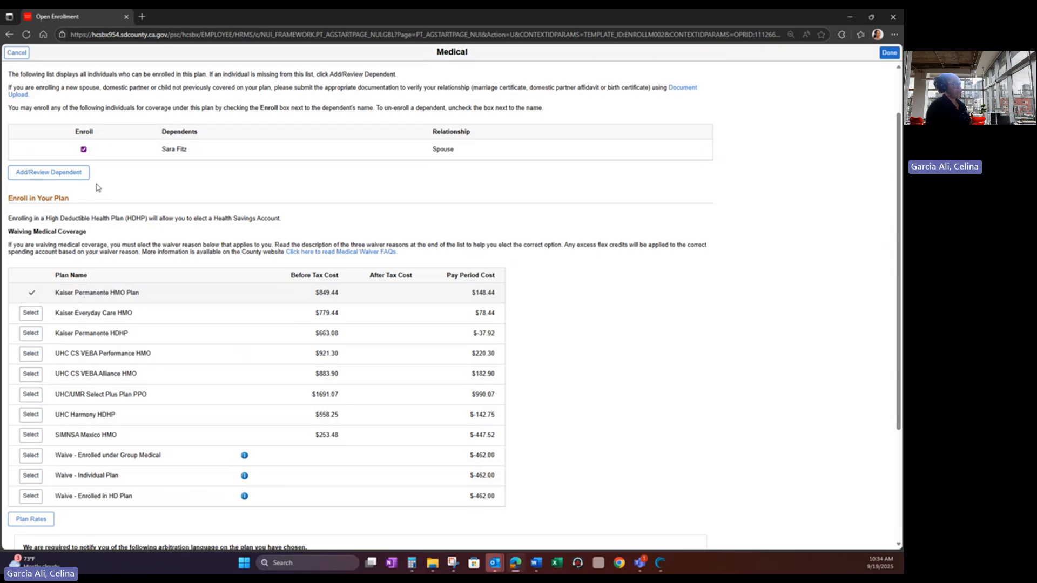
- Start a new dependent and enter the child's first and last name
{"action": "left_click", "coordinate": [58, 177]}
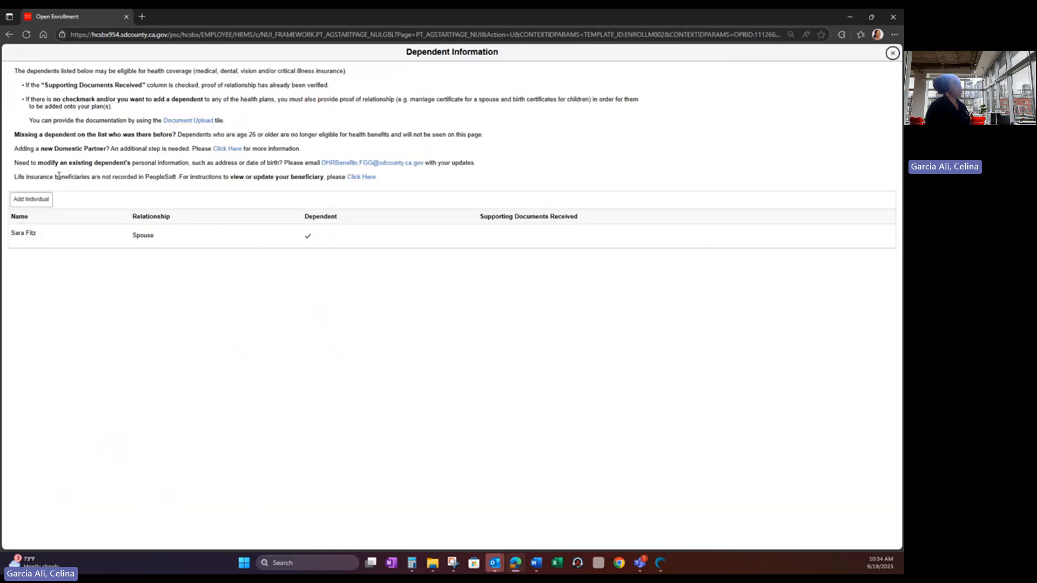
{"action": "left_click", "coordinate": [46, 203]}
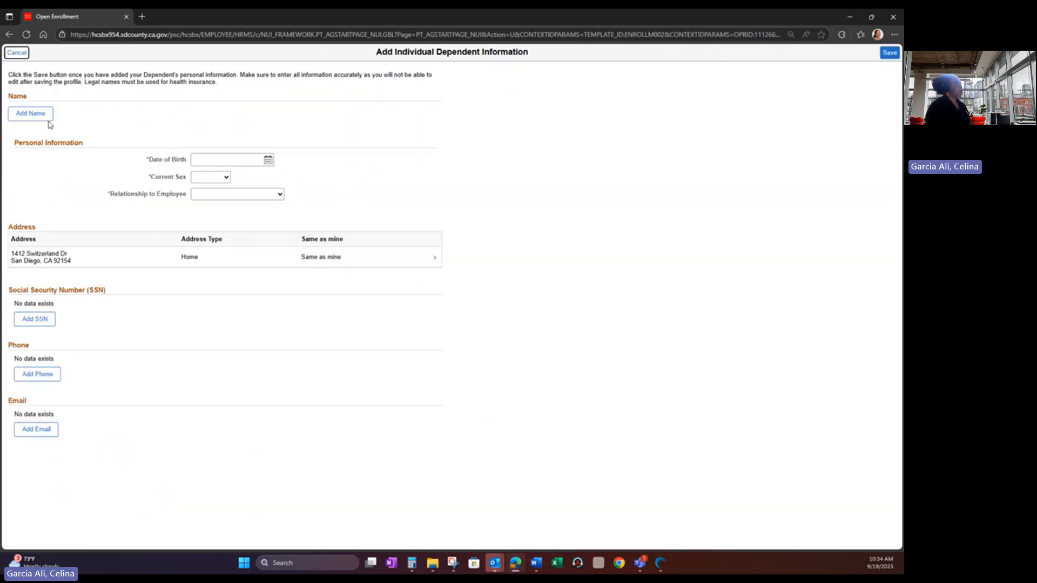
{"action": "left_click", "coordinate": [46, 117]}
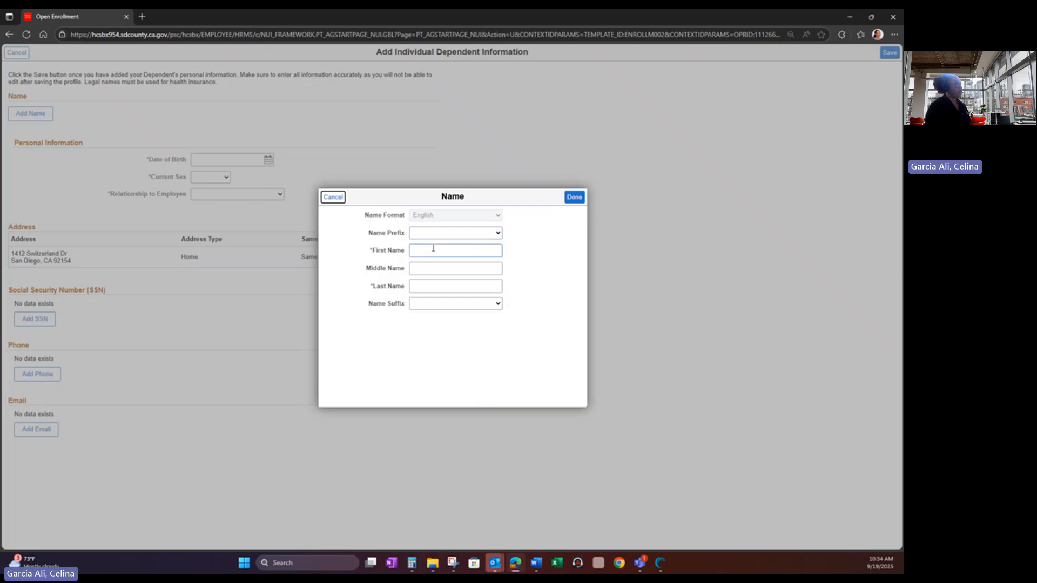
{"action": "left_click", "coordinate": [433, 250]}
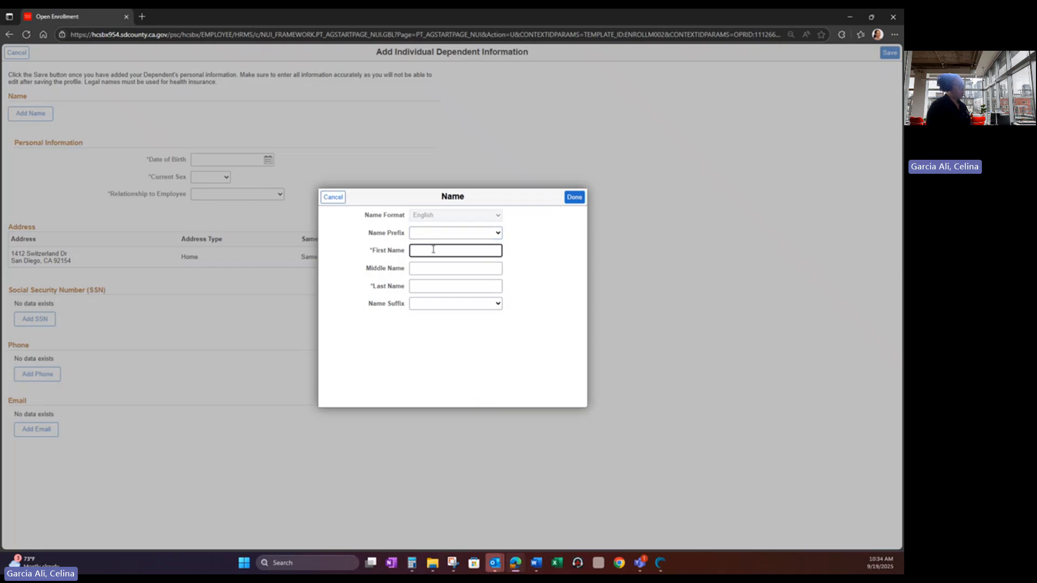
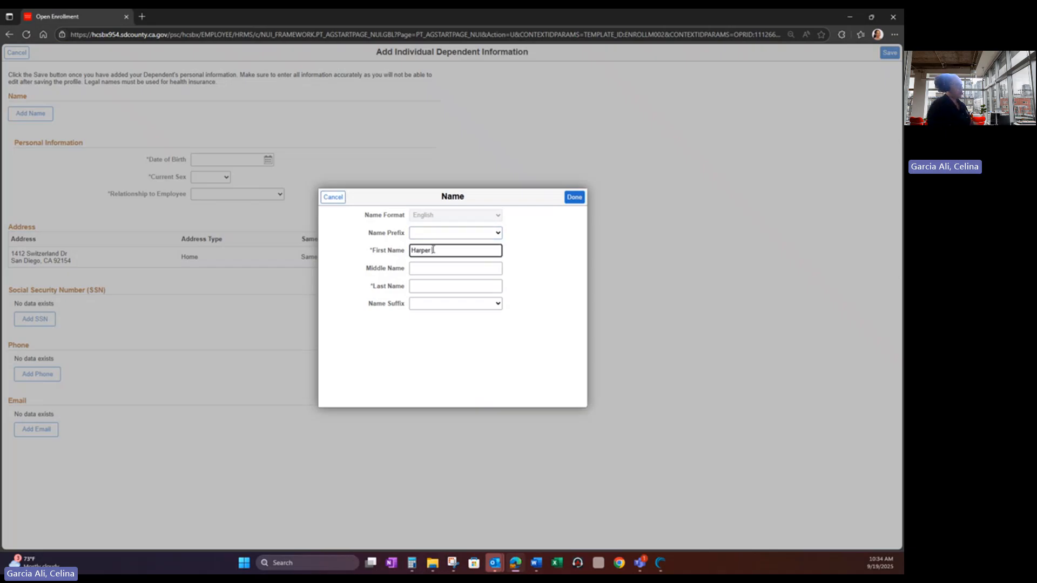
{"action": "left_click", "coordinate": [432, 287]}
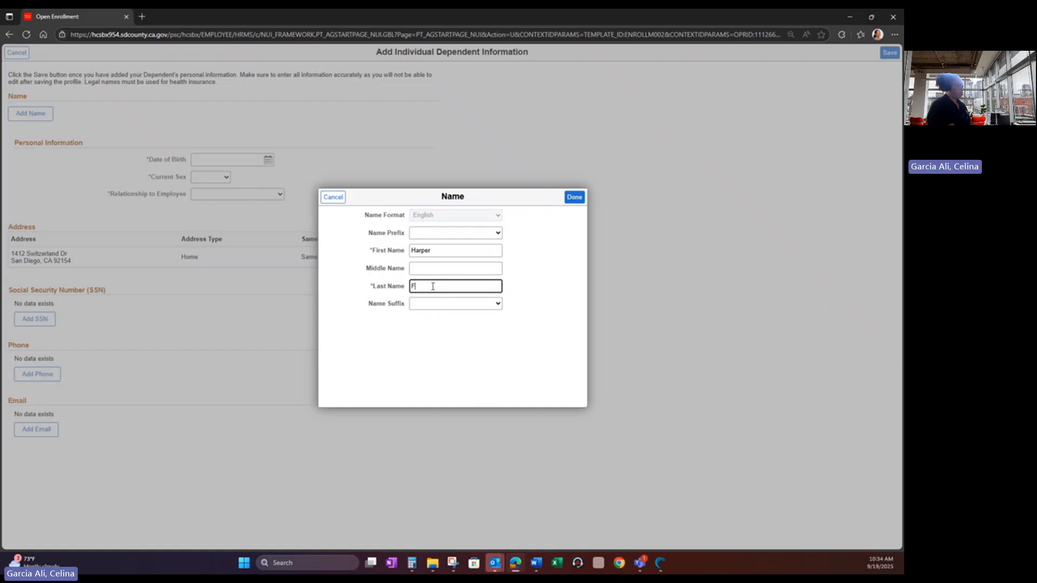
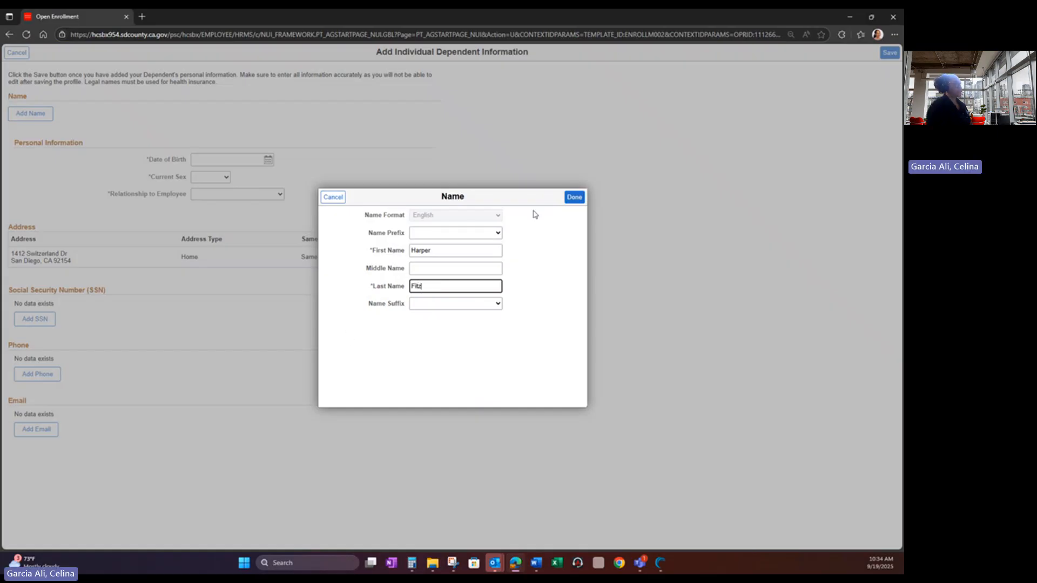
{"action": "left_click", "coordinate": [567, 199]}
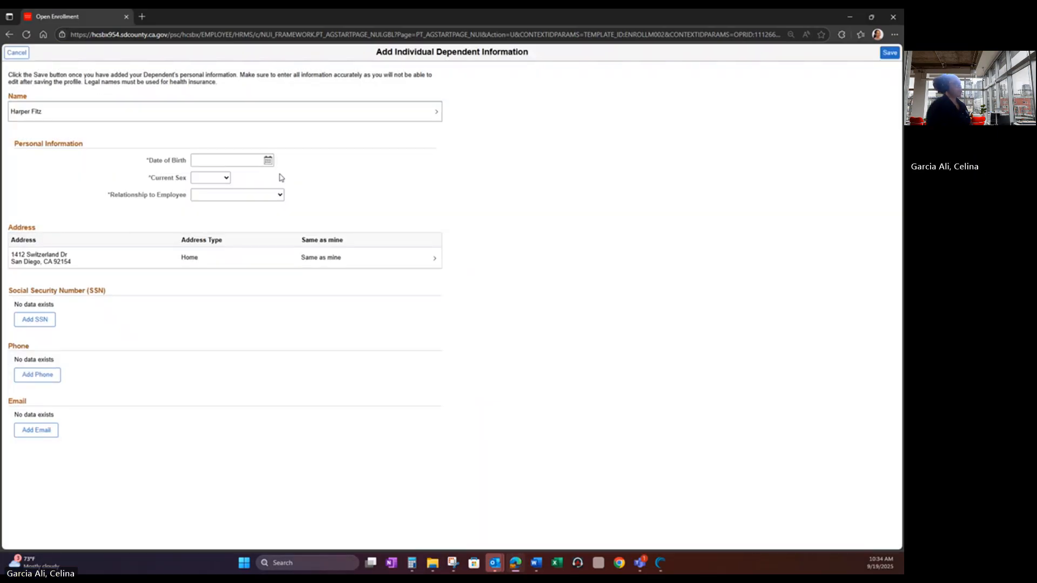
- Give the dependent a 09/01/2025 birth date, Female sex and Child relationship, and save
{"action": "left_click", "coordinate": [266, 161]}
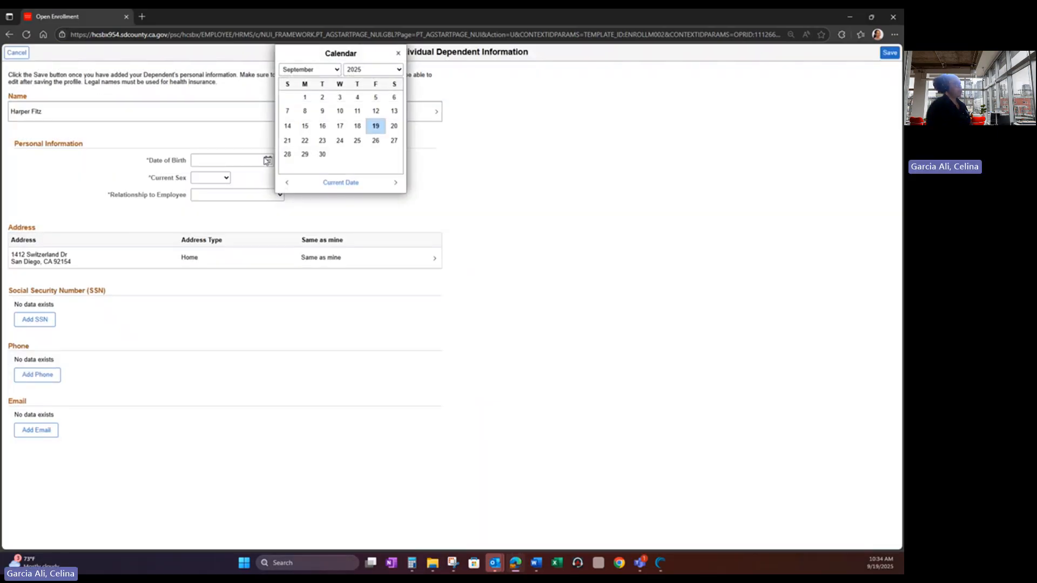
{"action": "left_click", "coordinate": [304, 99]}
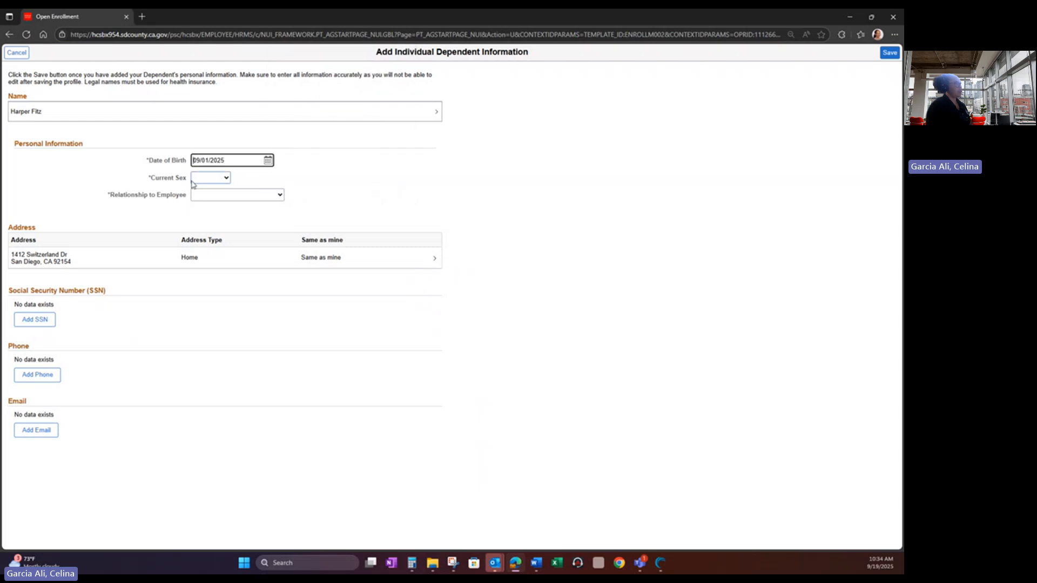
{"action": "left_click", "coordinate": [215, 180]}
{"action": "left_click", "coordinate": [219, 200]}
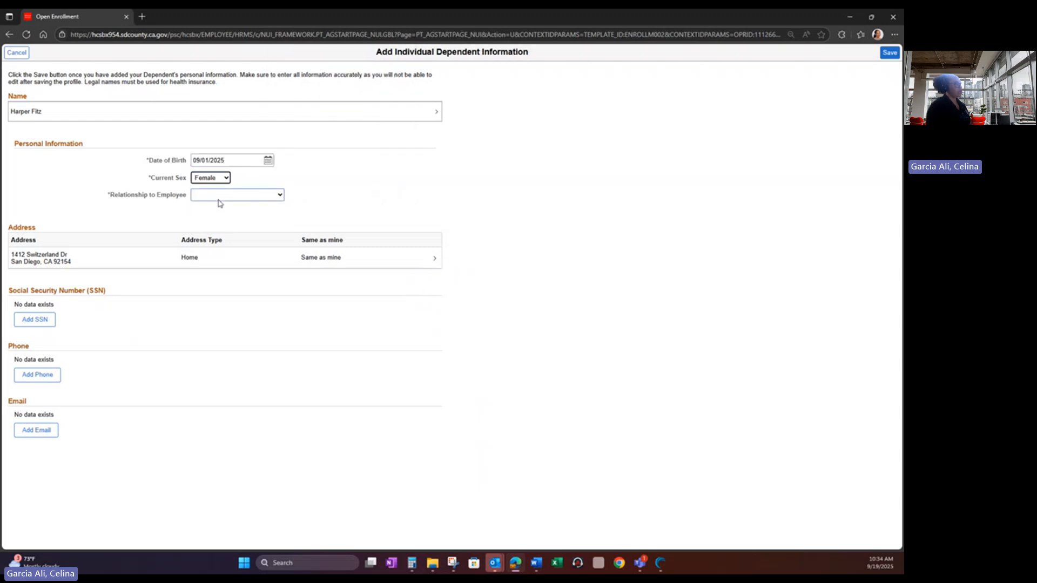
{"action": "left_click", "coordinate": [219, 197]}
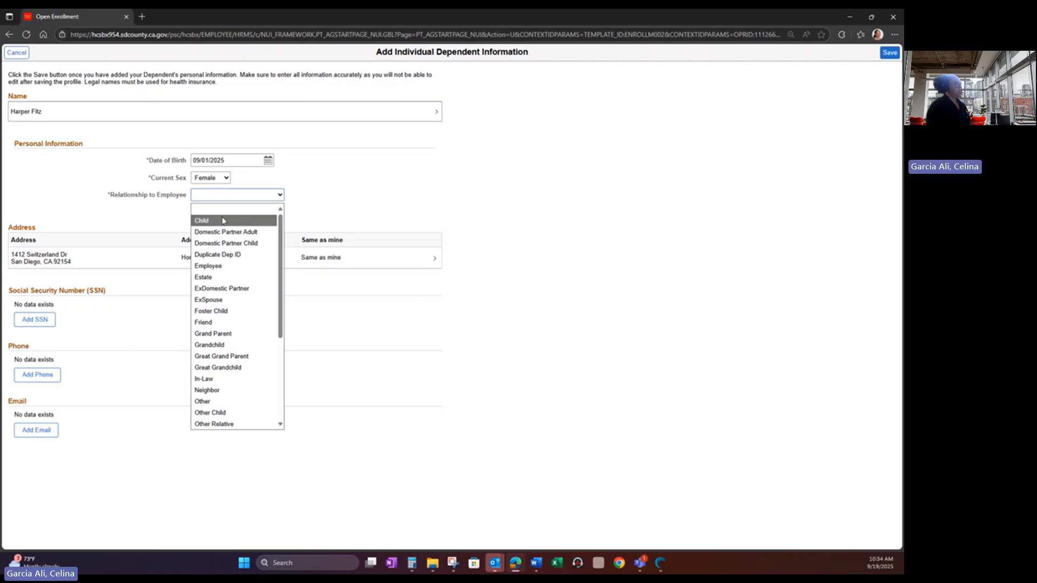
{"action": "left_click", "coordinate": [225, 221]}
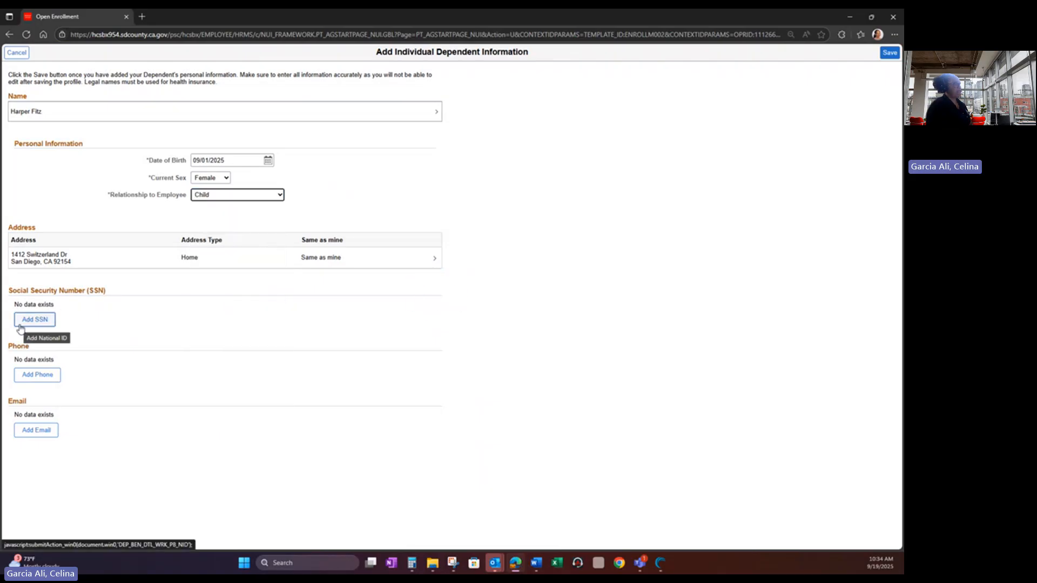
{"action": "left_click", "coordinate": [23, 325]}
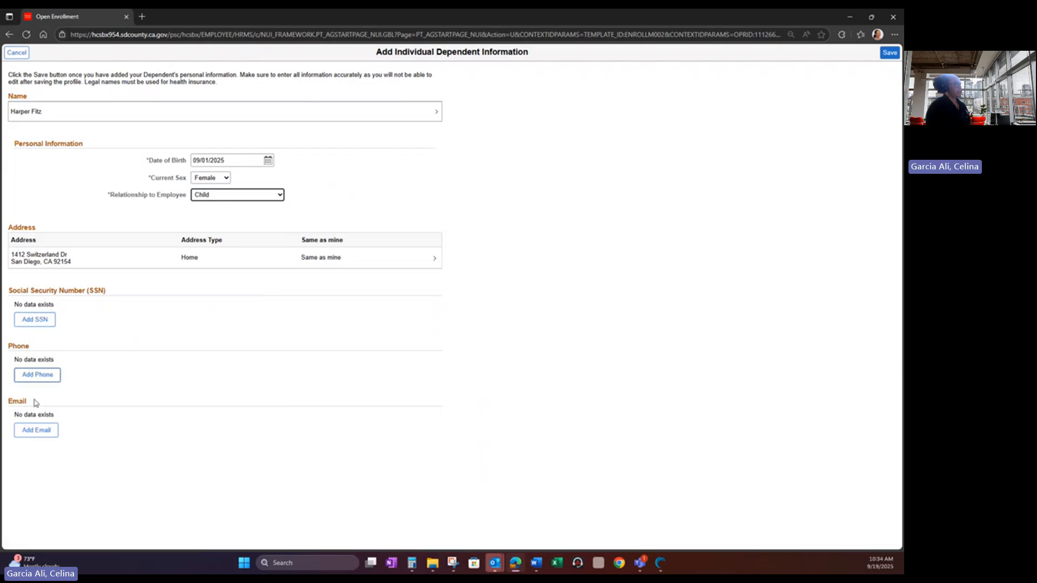
{"action": "left_click", "coordinate": [890, 53]}
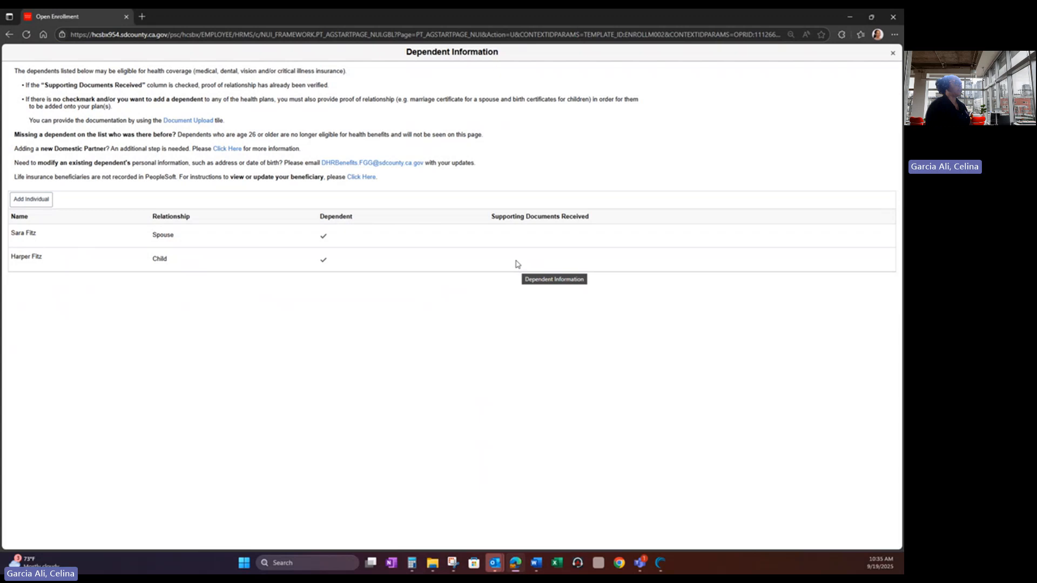
- Close the Dependent Information list, now showing the child, and return to the Medical page
{"action": "left_click", "coordinate": [892, 54]}
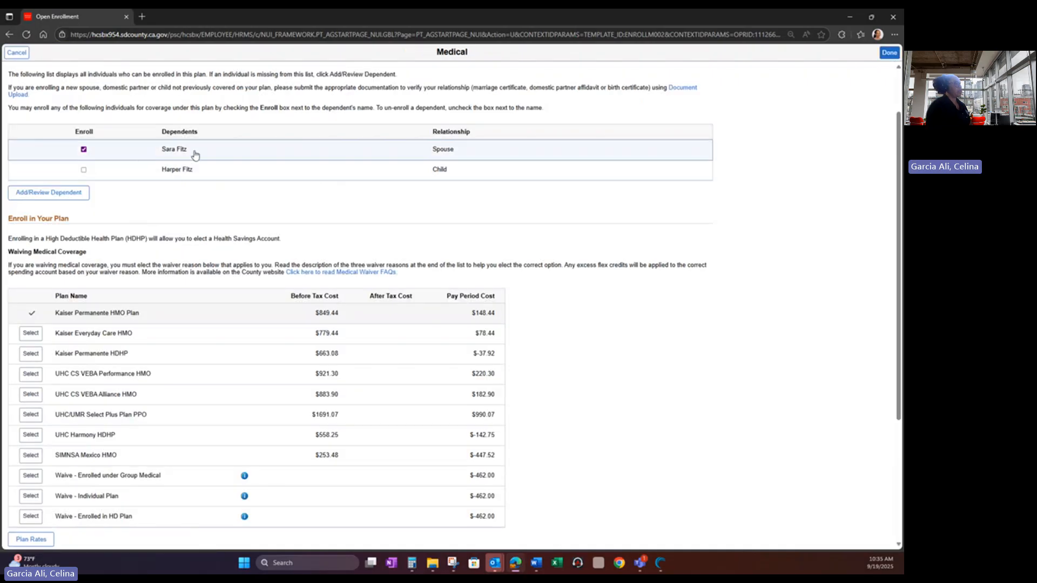
- Enroll the child in Kaiser Permanente HMO medical at $181.46 per pay period and submit
{"action": "left_click", "coordinate": [83, 170]}
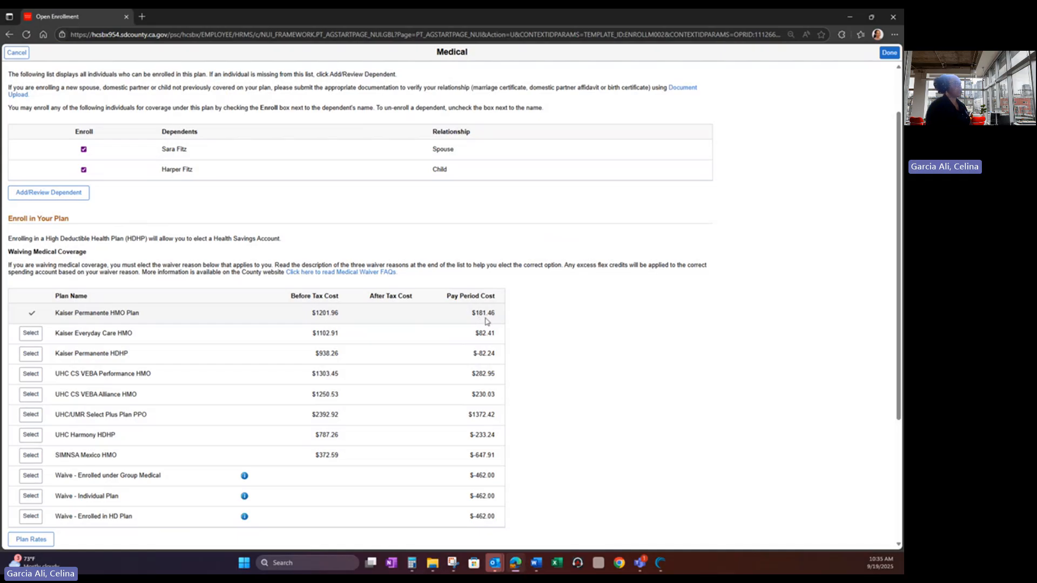
{"action": "scroll", "coordinate": [486, 321], "scroll_direction": "down", "scroll_amount": 3}
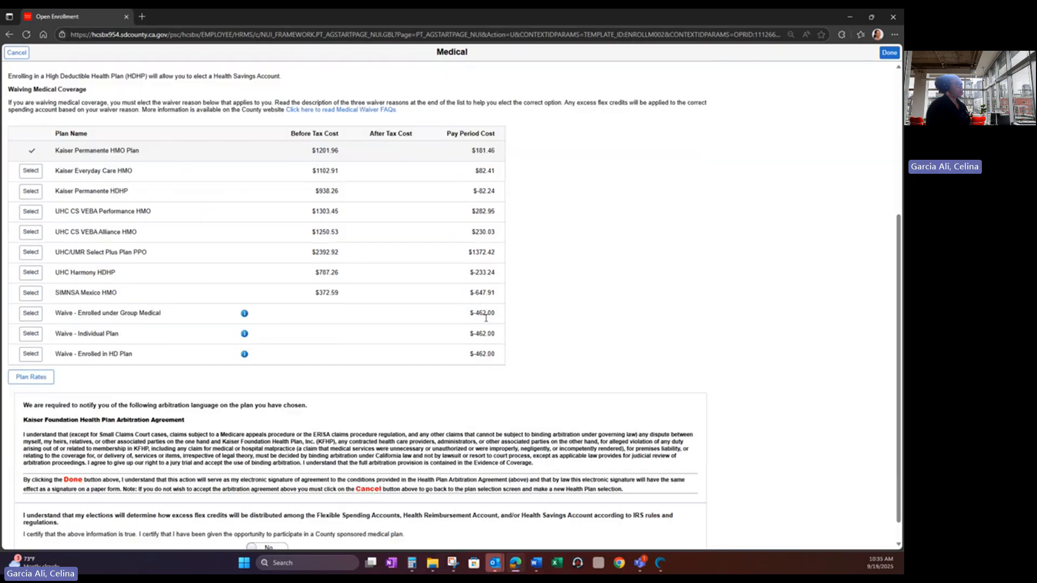
{"action": "scroll", "coordinate": [486, 321], "scroll_direction": "up", "scroll_amount": 2}
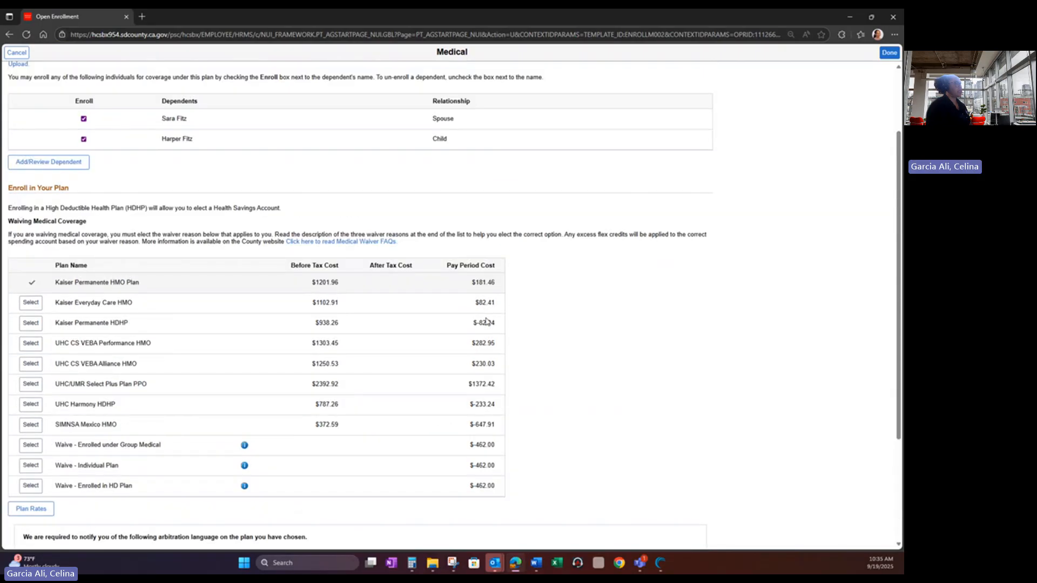
{"action": "scroll", "coordinate": [826, 94], "scroll_direction": "up", "scroll_amount": 1}
{"action": "scroll", "coordinate": [826, 95], "scroll_direction": "up", "scroll_amount": 1}
{"action": "left_click", "coordinate": [889, 52]}
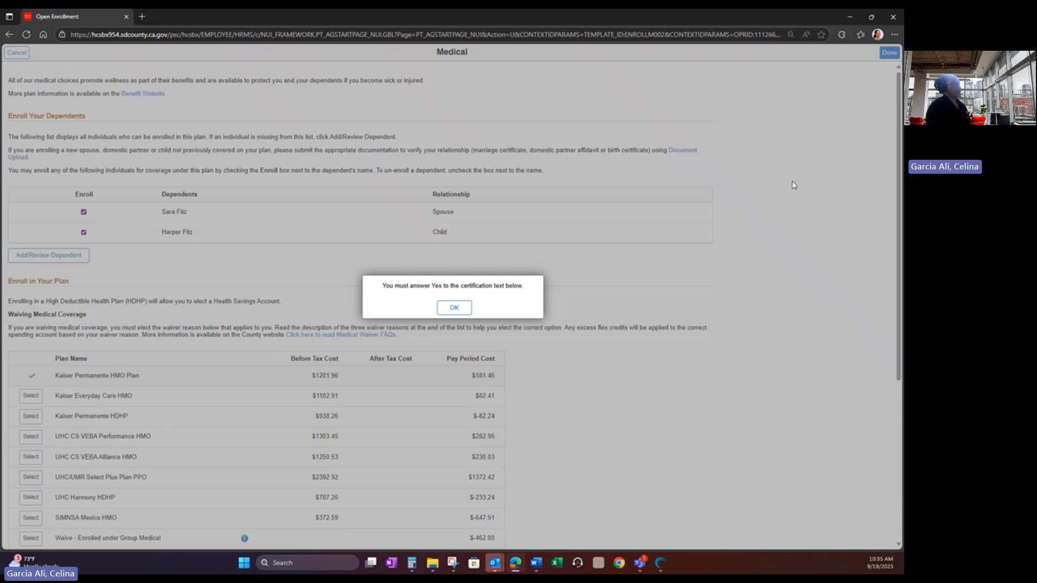
- Dismiss the certification alert, answer Yes to the certification statement, and submit the medical election
{"action": "left_click", "coordinate": [448, 308]}
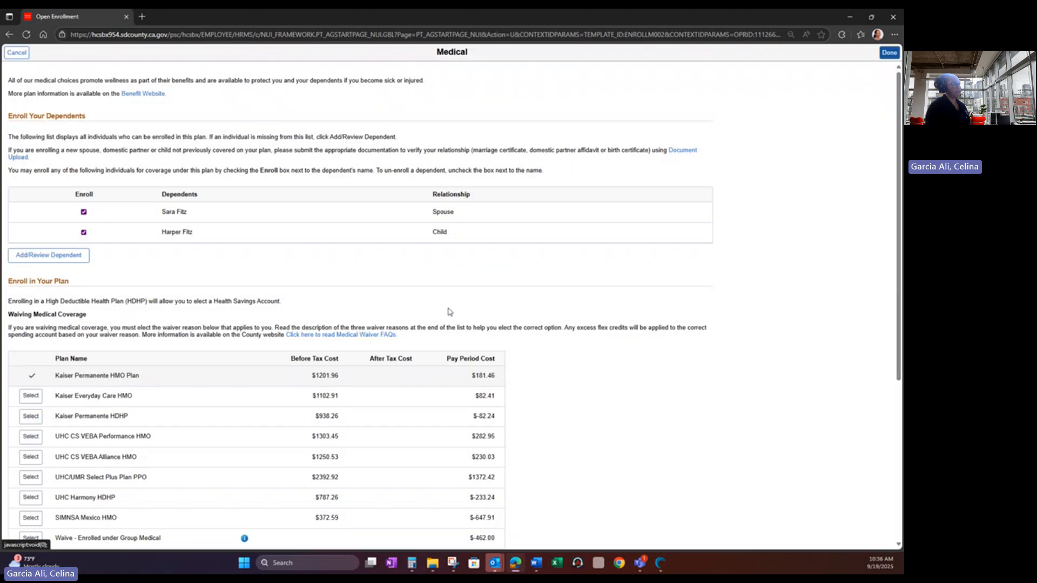
{"action": "scroll", "coordinate": [448, 311], "scroll_direction": "down", "scroll_amount": 2}
{"action": "scroll", "coordinate": [449, 311], "scroll_direction": "down", "scroll_amount": 2}
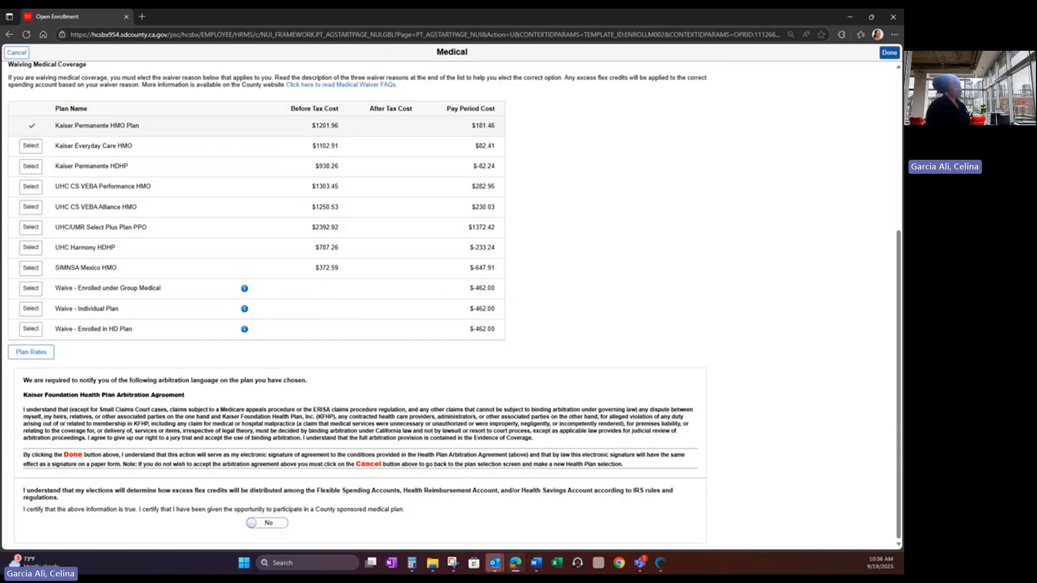
{"action": "left_click", "coordinate": [250, 527]}
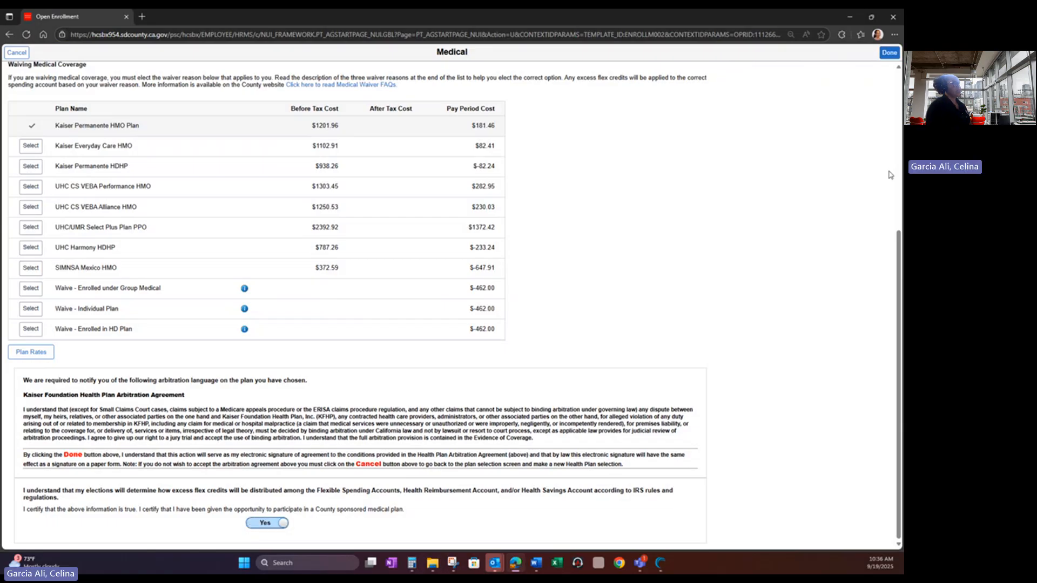
{"action": "left_click", "coordinate": [889, 52]}
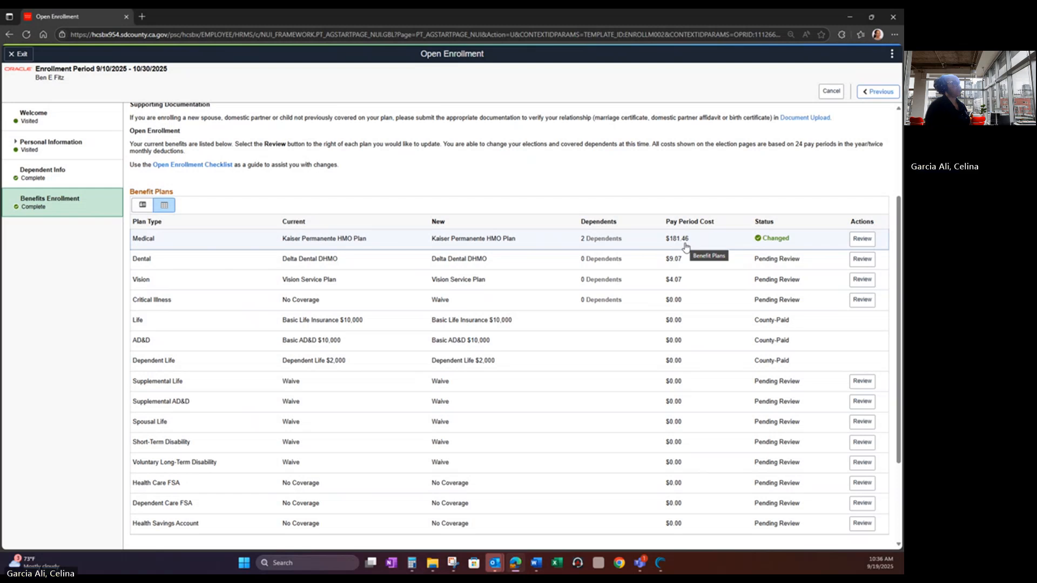
- Enroll the spouse in Delta Dental DHMO at $16.39 per pay period and save
{"action": "left_click", "coordinate": [862, 260]}
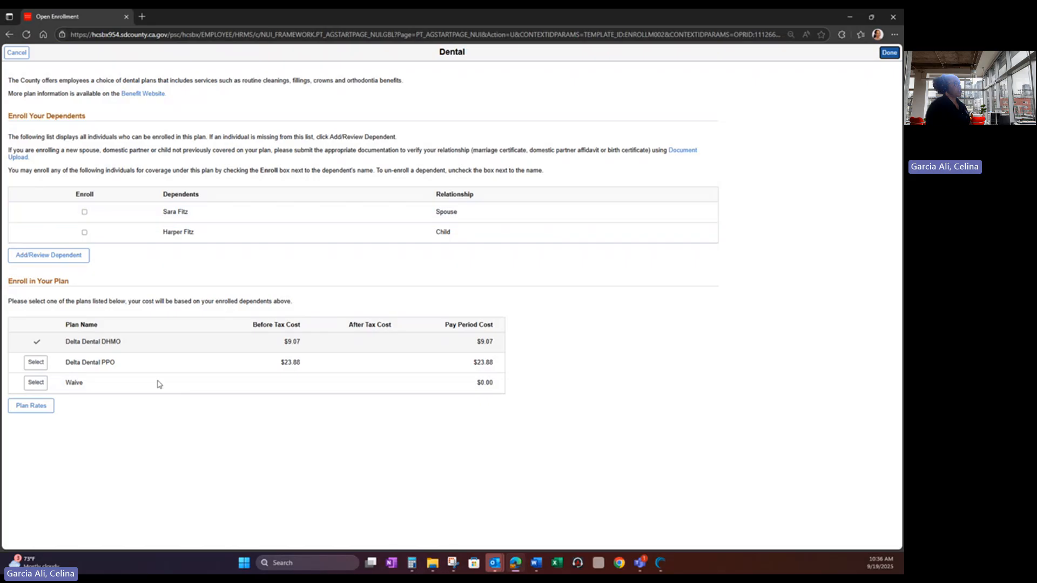
{"action": "left_click", "coordinate": [84, 212]}
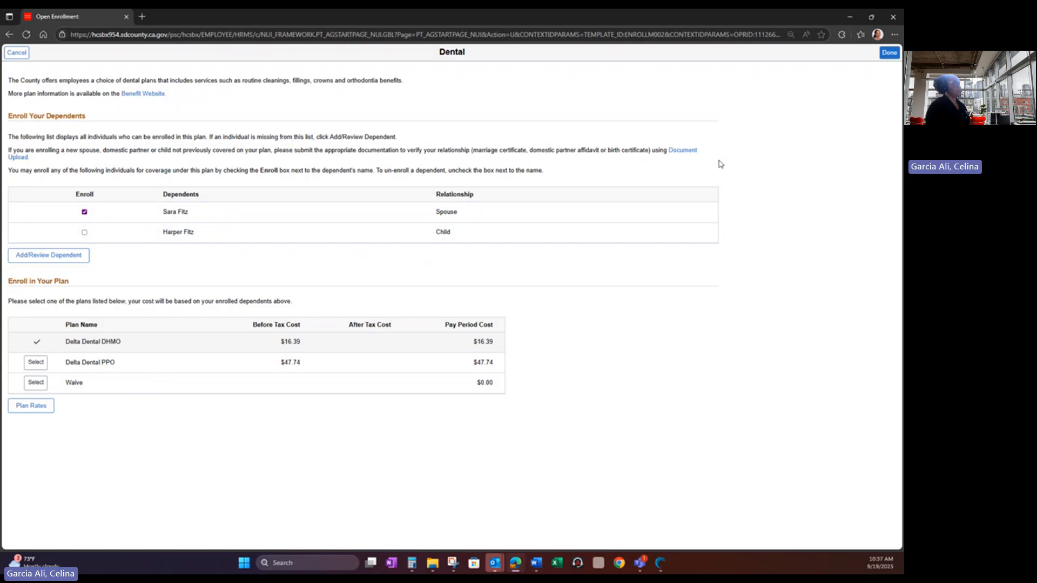
{"action": "left_click", "coordinate": [888, 54]}
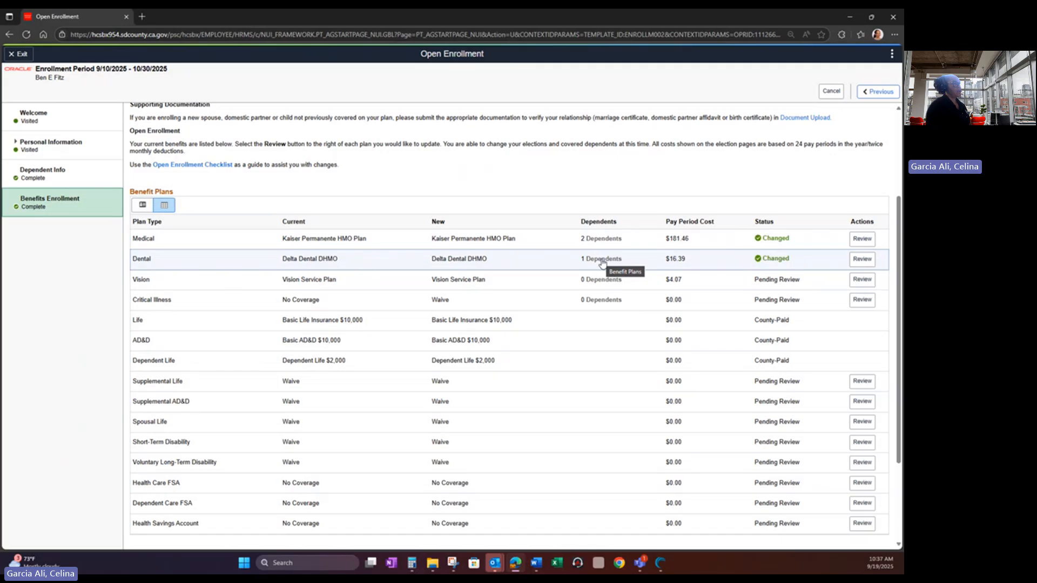
- Review the Vision Service Plan and leave it unchanged at $4.07 per pay period
{"action": "left_click", "coordinate": [863, 280]}
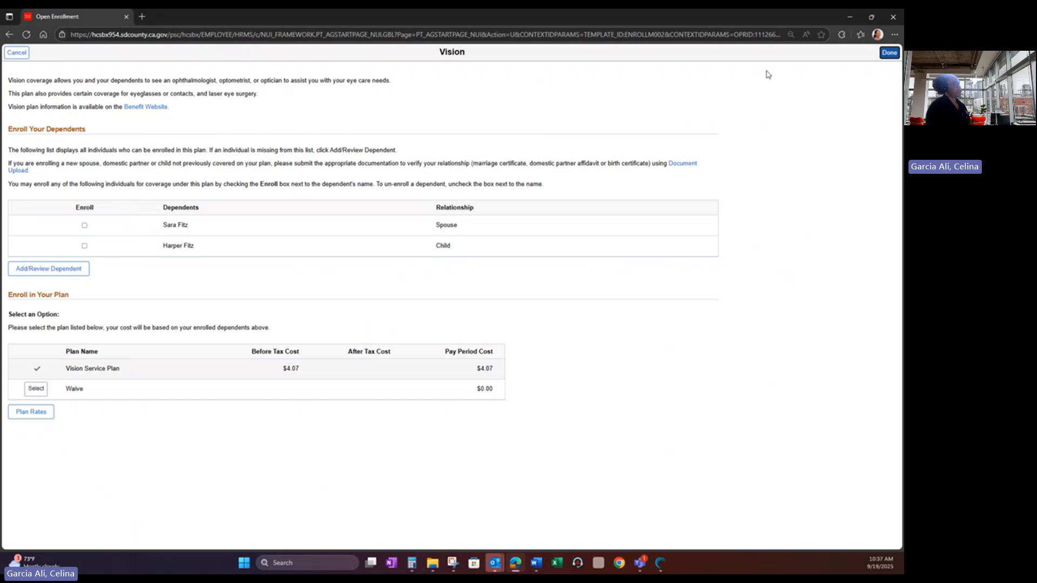
{"action": "left_click", "coordinate": [16, 52]}
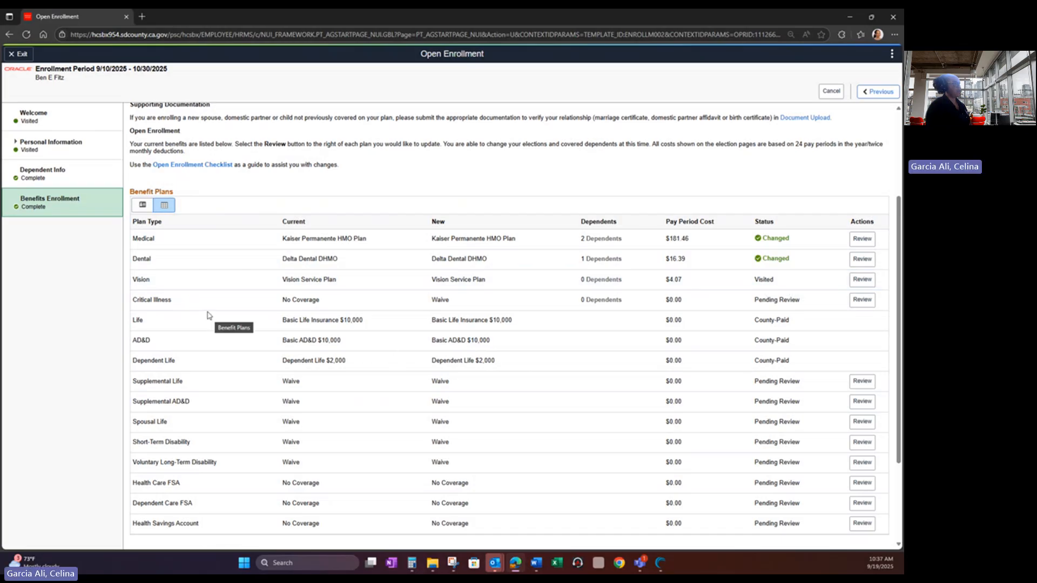
- Keep Critical Illness on Waive, with 0 dependents at $0.00 per pay period, and confirm
{"action": "left_click", "coordinate": [857, 304]}
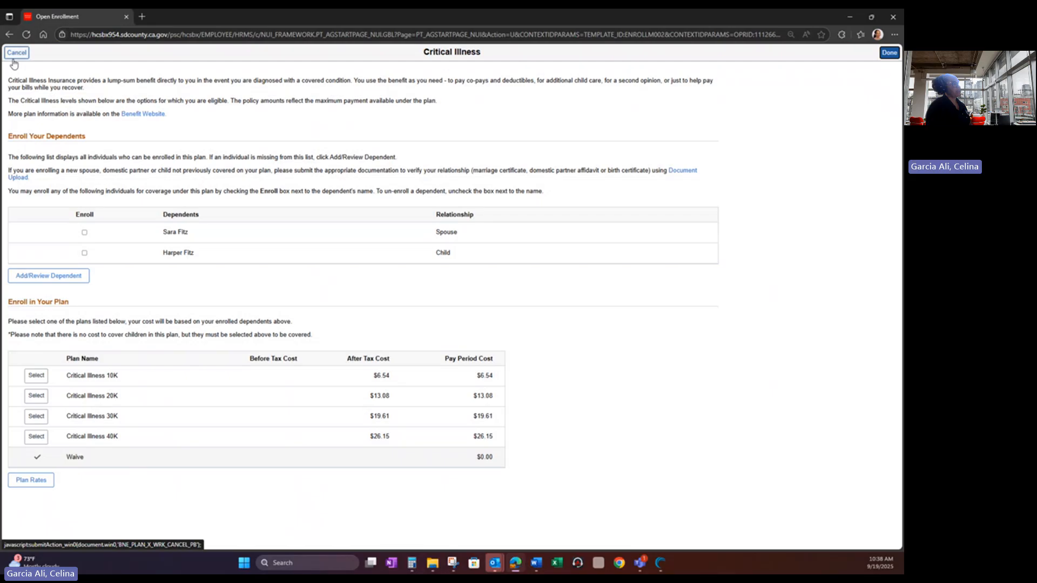
{"action": "left_click", "coordinate": [891, 52]}
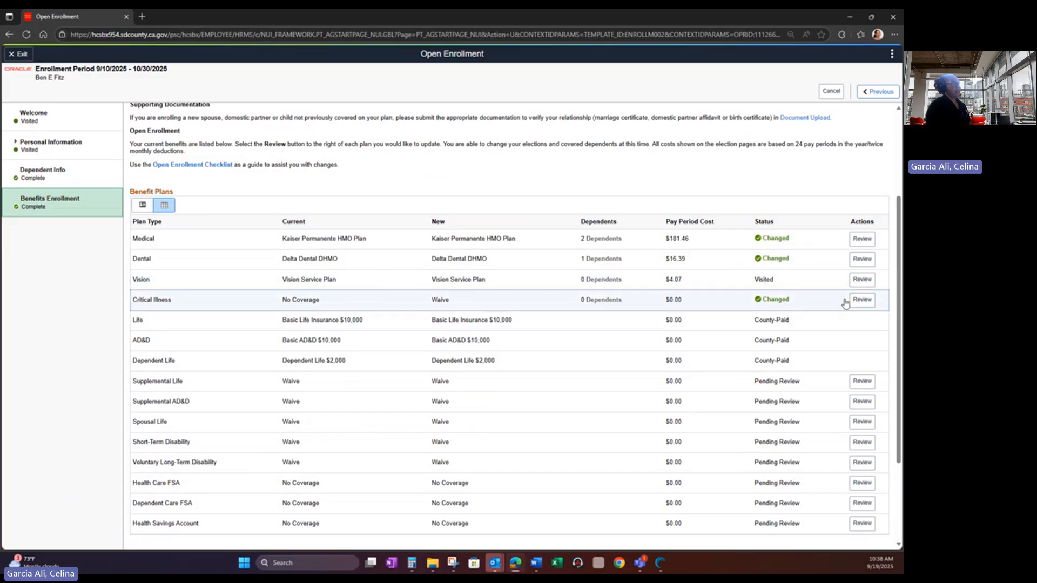
{"action": "left_click", "coordinate": [862, 300]}
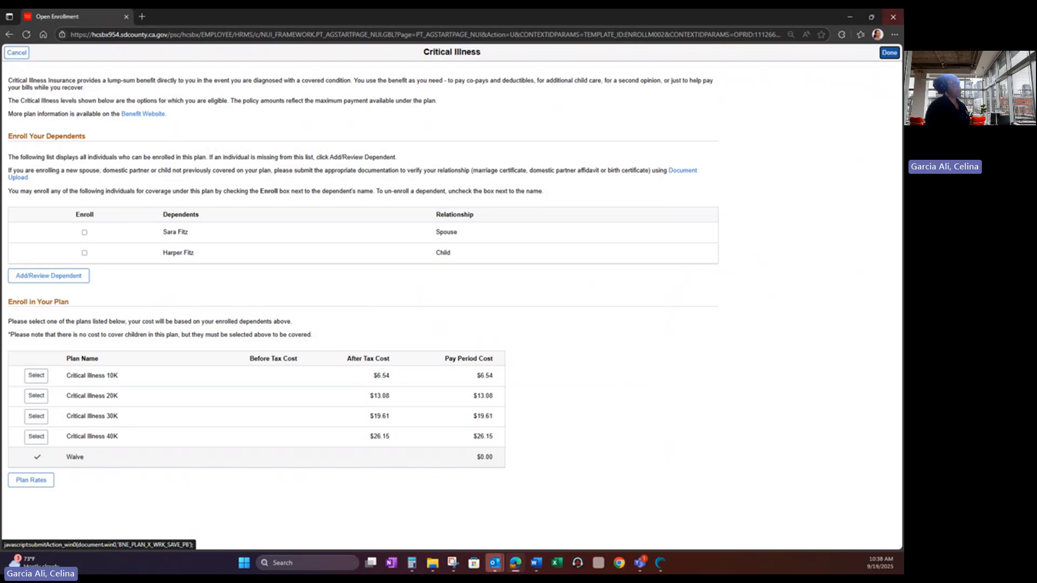
{"action": "left_click", "coordinate": [889, 53]}
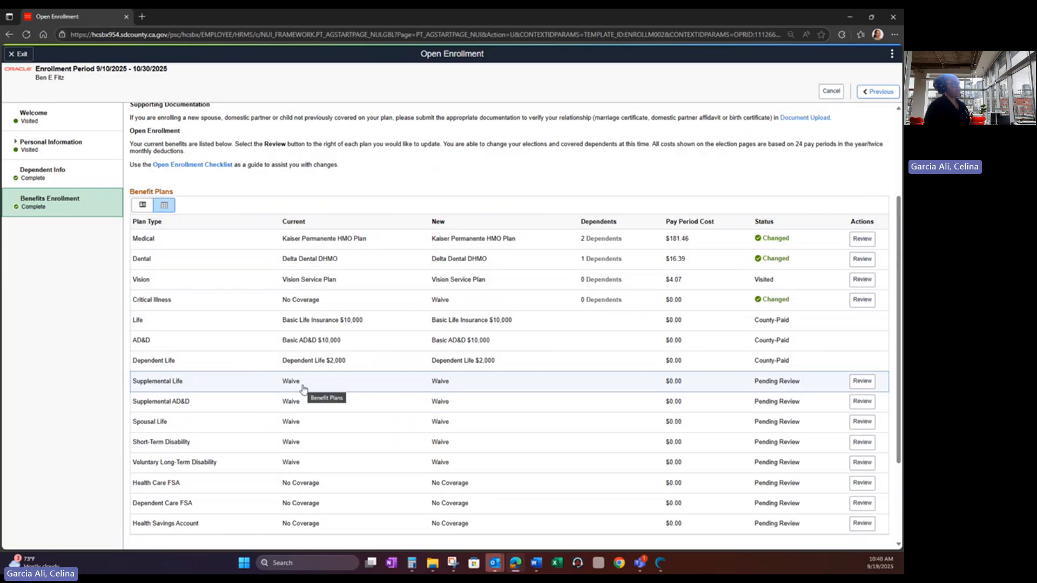
- Choose Supp. Life Insurance - 6x Sal ($259,212, $8.43/pay), save it, and acknowledge the Statement of Health notice
{"action": "left_click", "coordinate": [860, 382]}
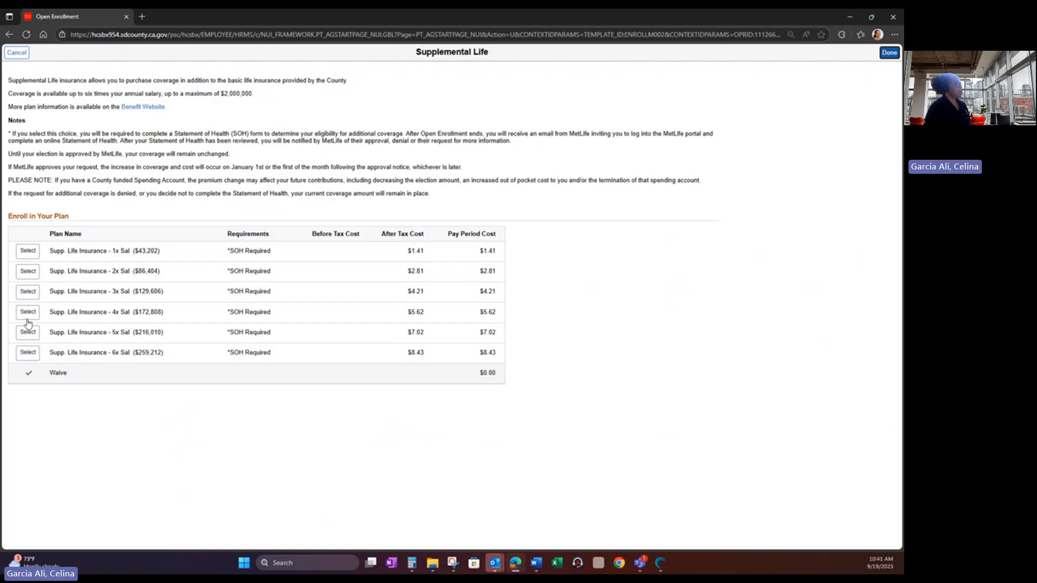
{"action": "left_click", "coordinate": [28, 356]}
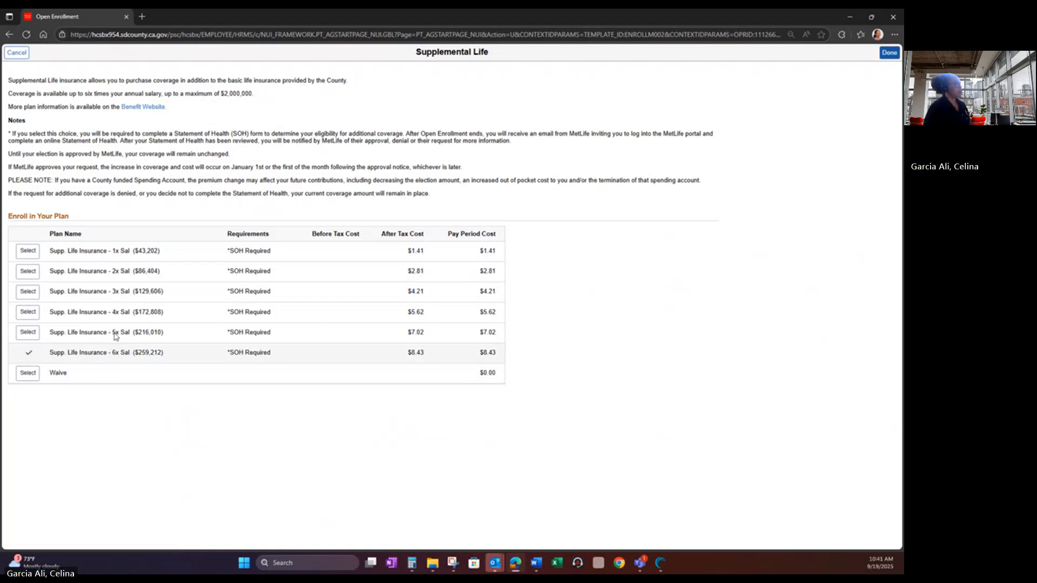
{"action": "left_click", "coordinate": [888, 52]}
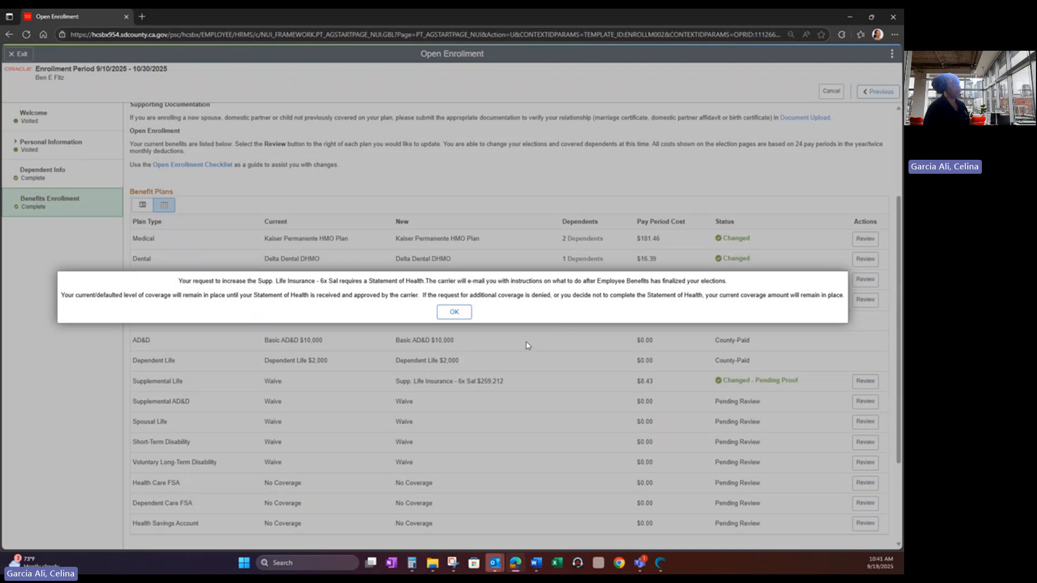
{"action": "left_click", "coordinate": [455, 313]}
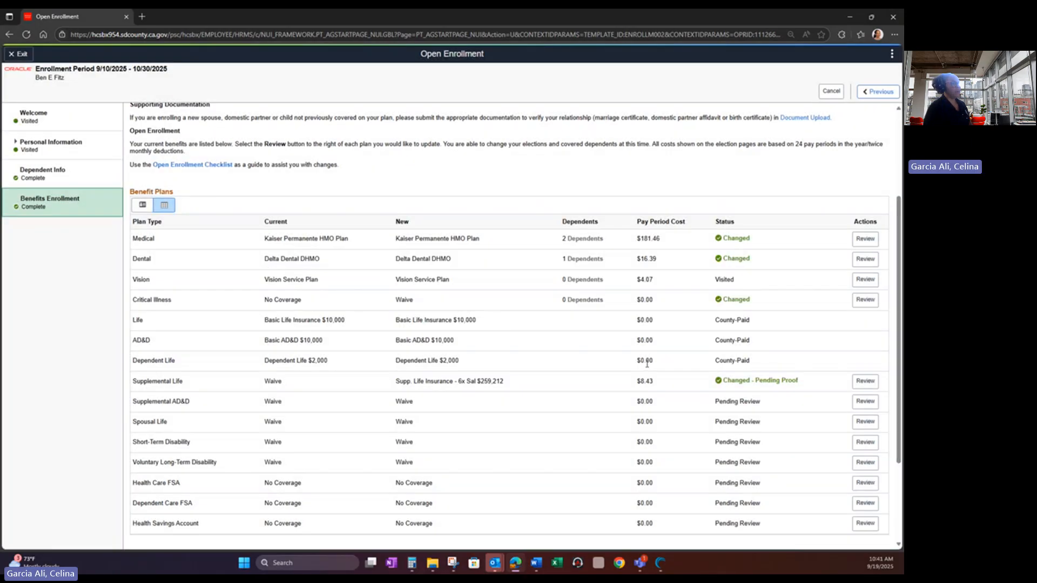
{"action": "left_click", "coordinate": [863, 382]}
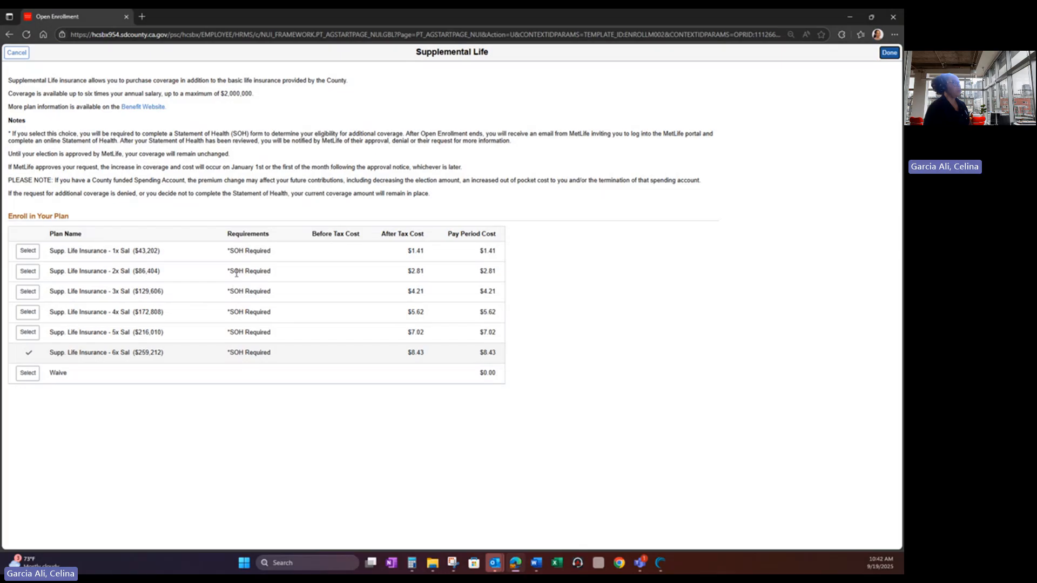
{"action": "left_click", "coordinate": [889, 53]}
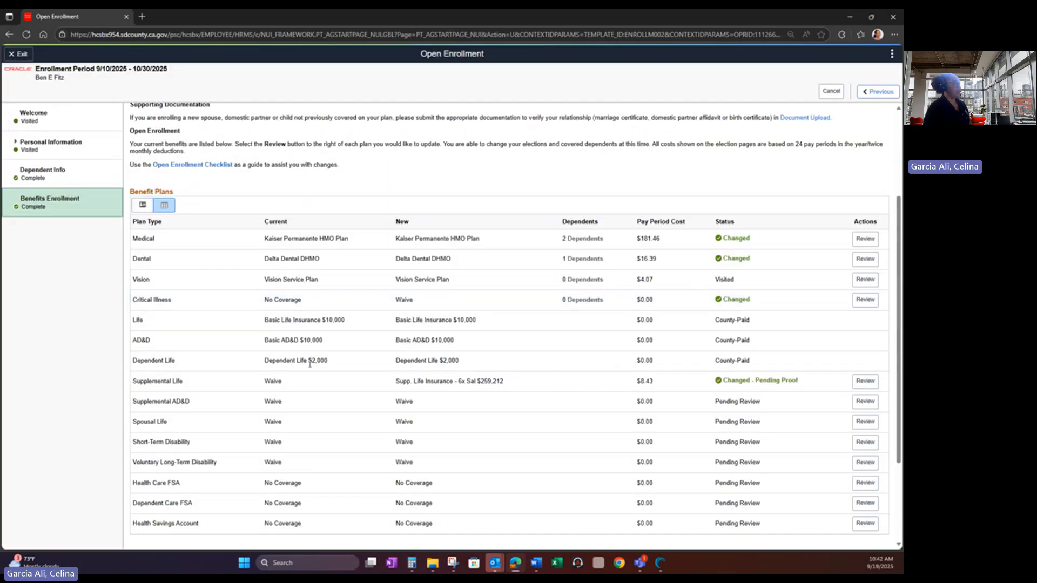
{"action": "scroll", "coordinate": [314, 368], "scroll_direction": "down", "scroll_amount": 2}
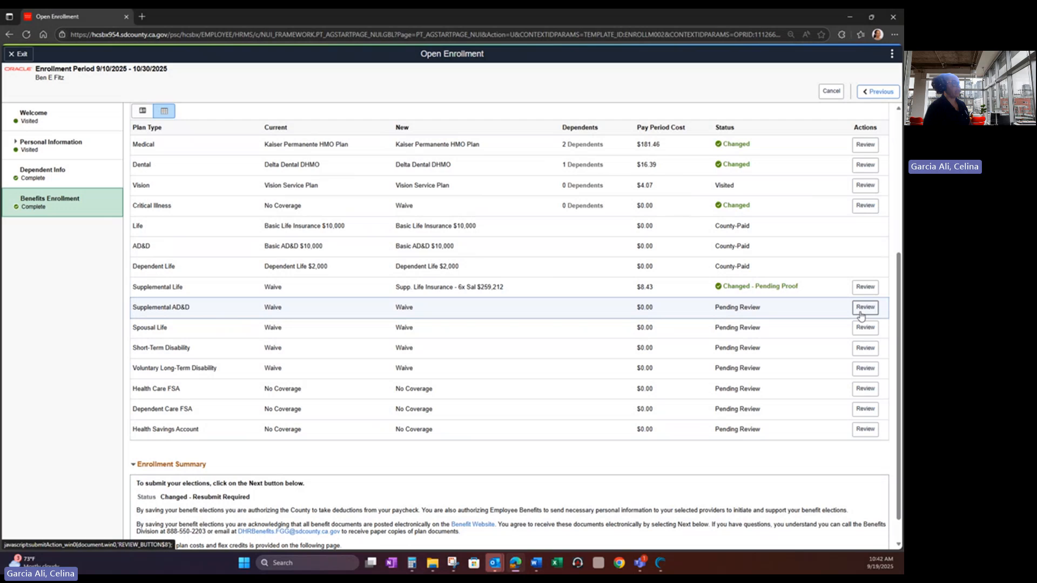
- Elect Voluntary AD&D 3X Sal Family ($129,606, $1.62) for Supplemental AD&D, then open the Spousal Life options
{"action": "left_click", "coordinate": [861, 309]}
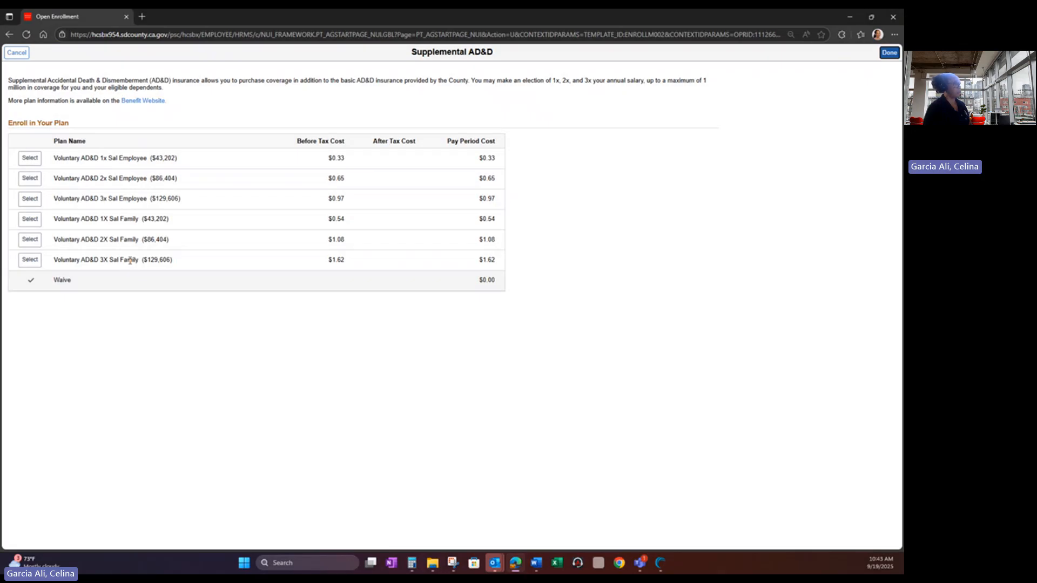
{"action": "left_click", "coordinate": [30, 259]}
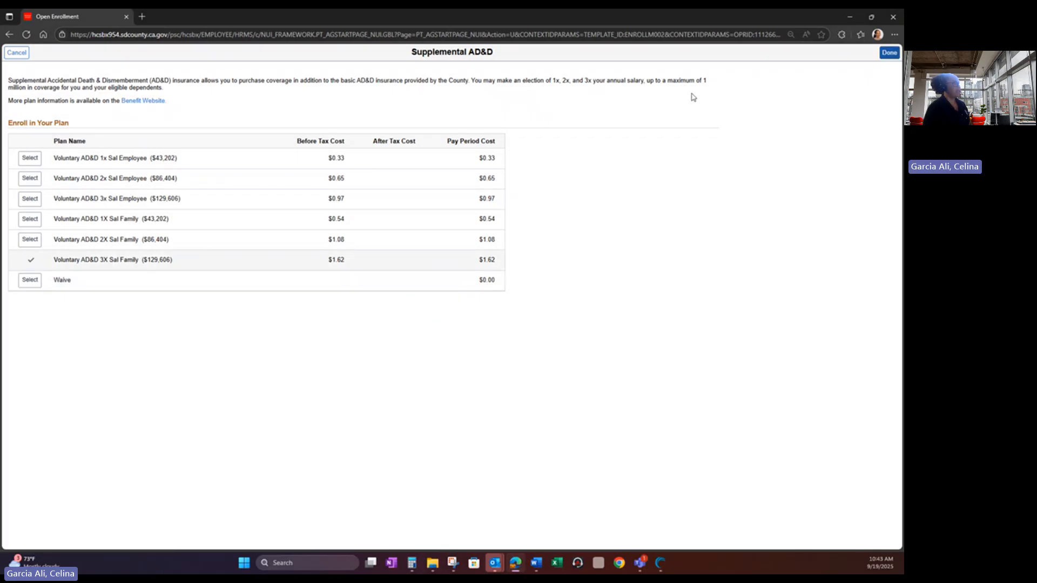
{"action": "left_click", "coordinate": [888, 54]}
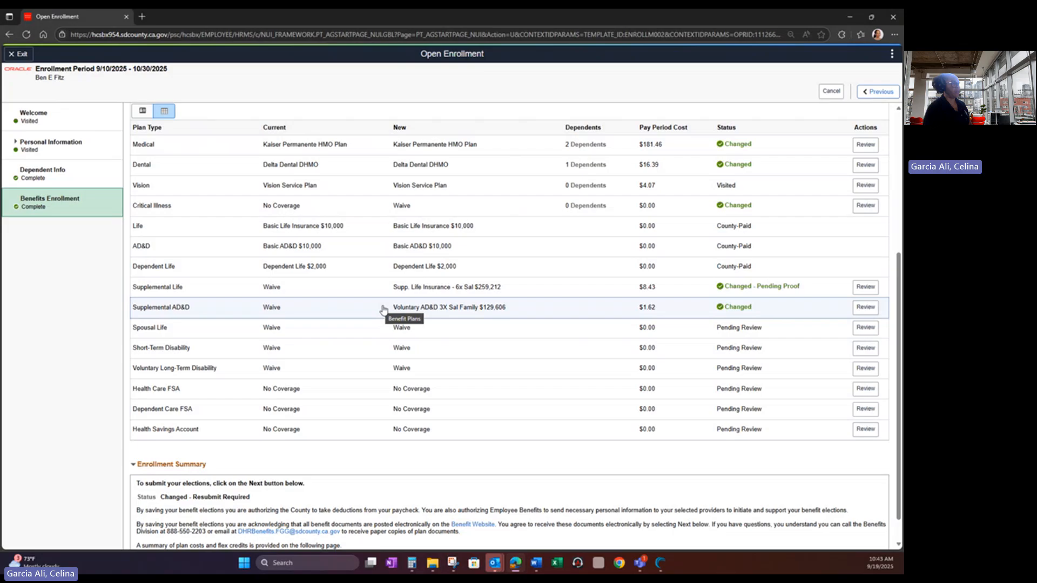
{"action": "left_click", "coordinate": [865, 328]}
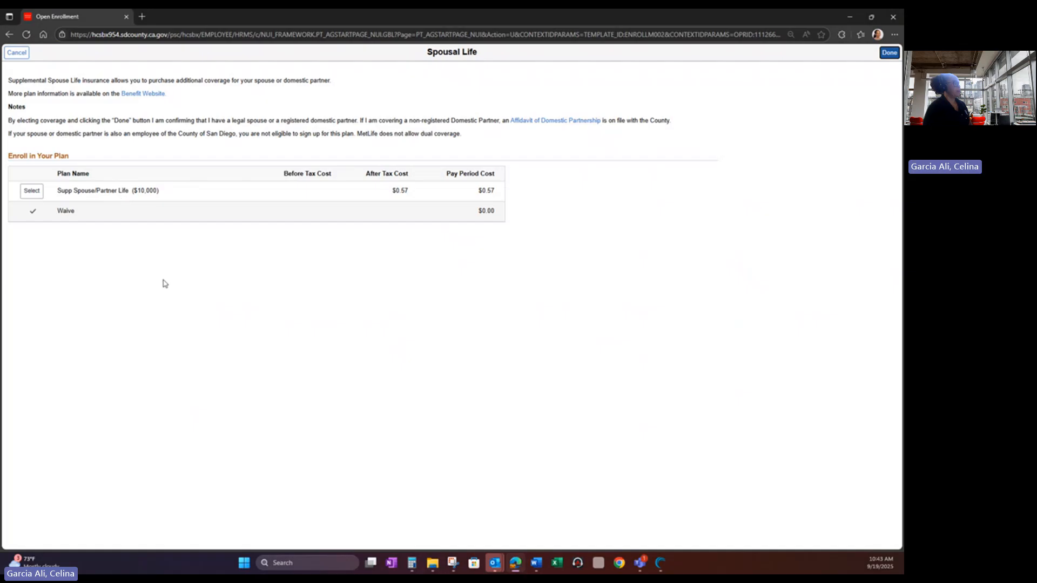
- Choose Supp Spouse/Partner Life $10,000 at $0.57 per pay period and save the election
{"action": "left_click", "coordinate": [31, 191]}
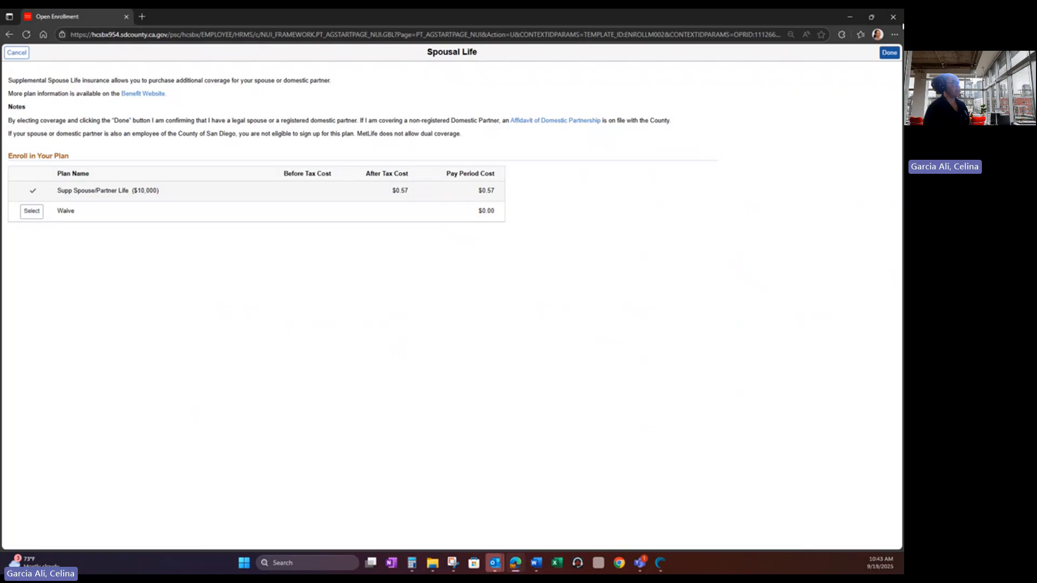
{"action": "left_click", "coordinate": [889, 53]}
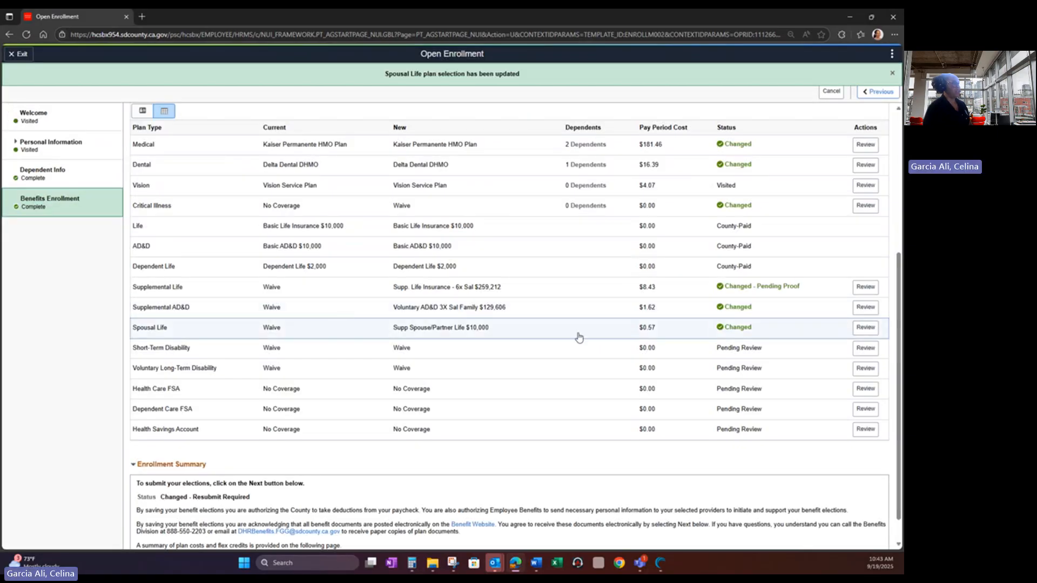
{"action": "scroll", "coordinate": [576, 332], "scroll_direction": "up", "scroll_amount": 2}
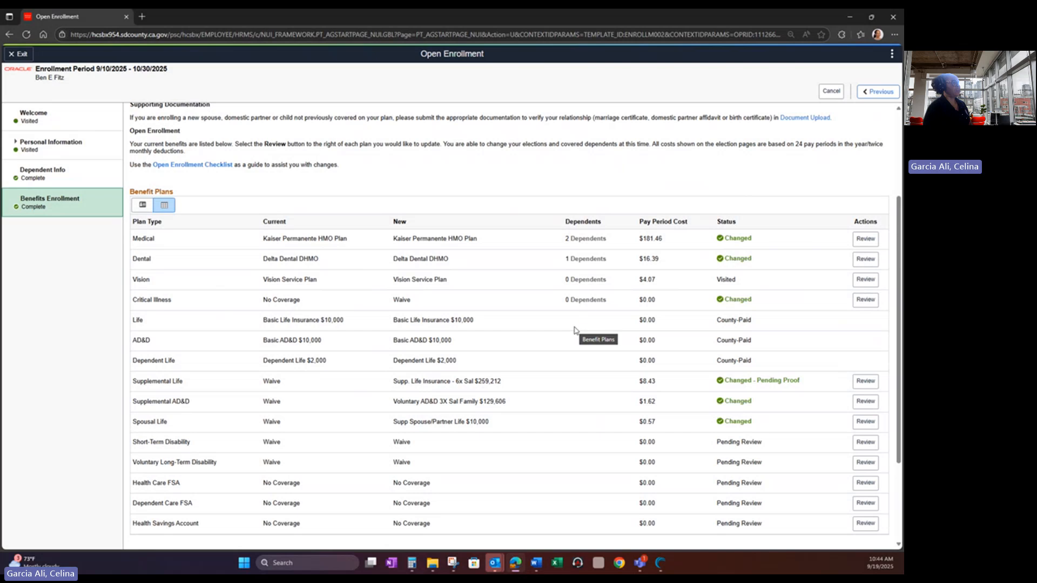
{"action": "scroll", "coordinate": [576, 330], "scroll_direction": "down", "scroll_amount": 1}
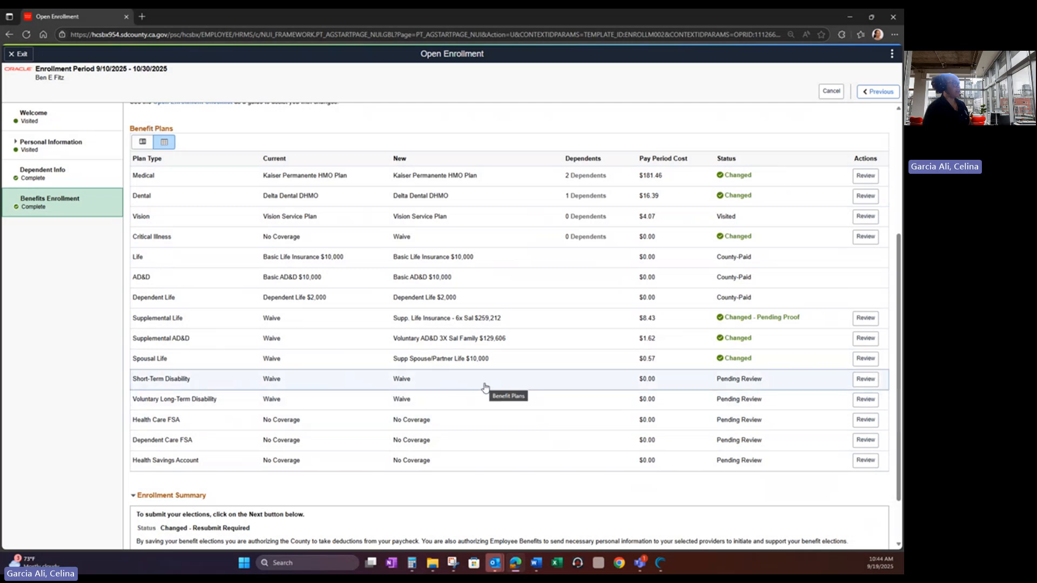
- Leave Short-Term Disability on Waive at $0.00 per pay period, then reopen its plan options
{"action": "left_click", "coordinate": [864, 380]}
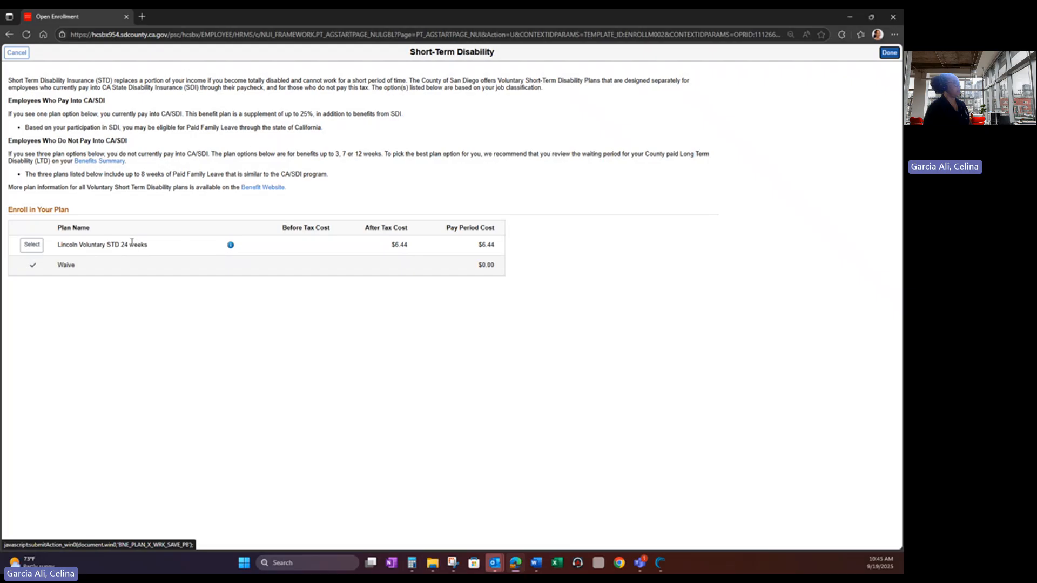
{"action": "left_click", "coordinate": [17, 53]}
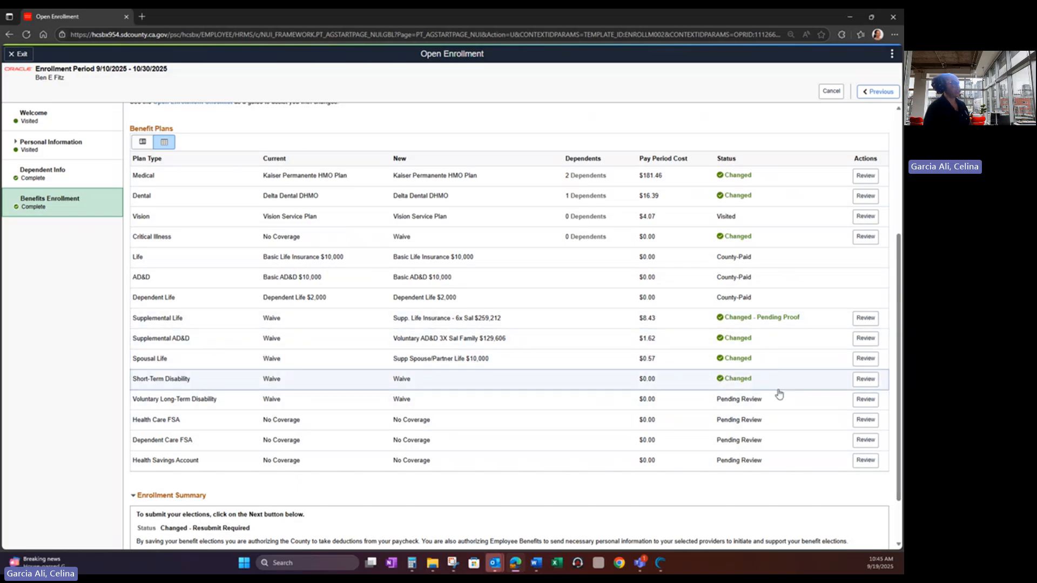
{"action": "left_click", "coordinate": [867, 383]}
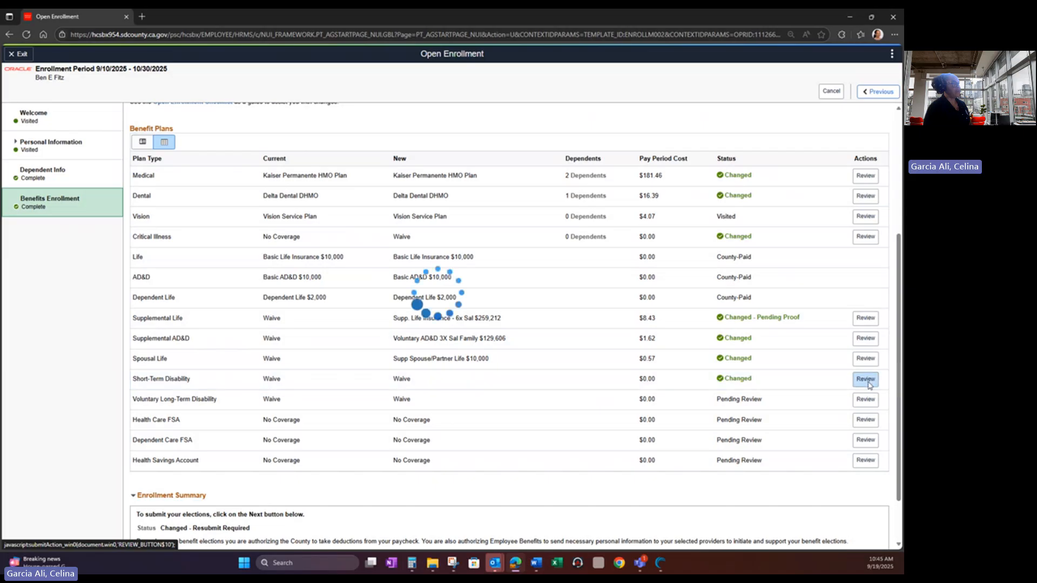
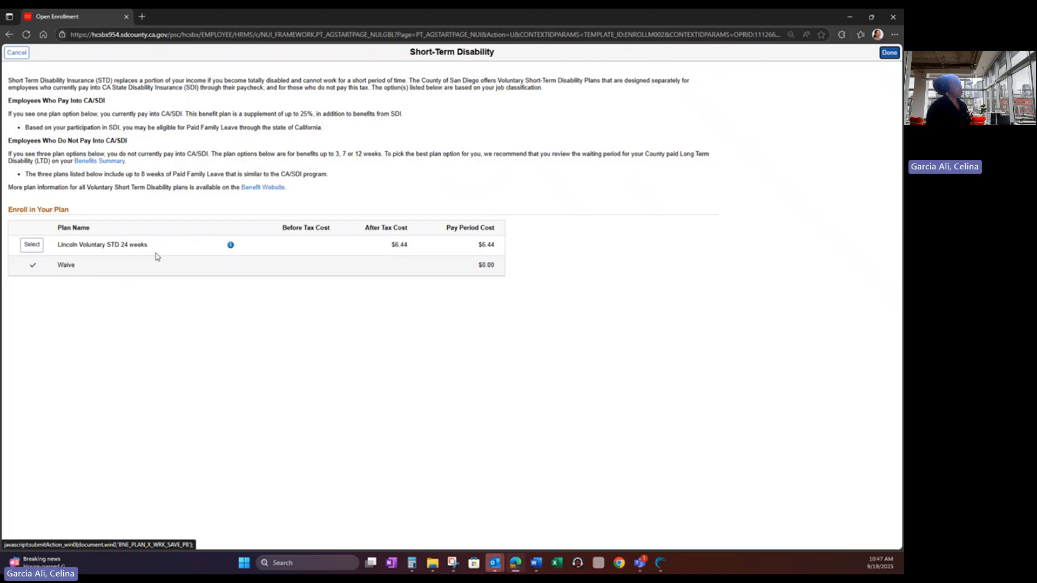
- Keep Short-Term Disability on Waive and save it back to the benefit plans list
{"action": "left_click", "coordinate": [890, 53]}
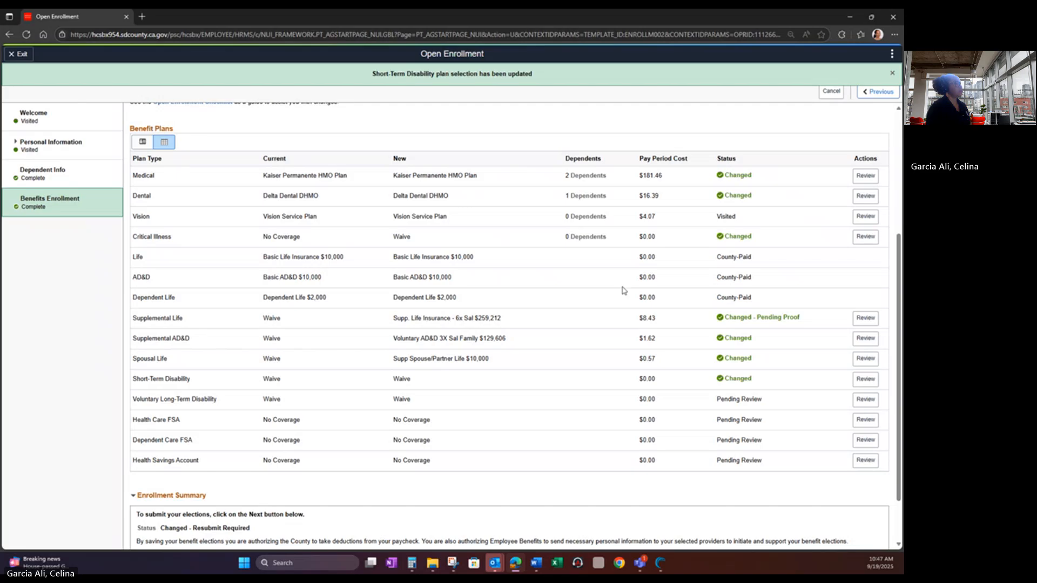
- Elect Lincoln Voluntary LTD at $9.79 per pay period for Voluntary Long-Term Disability
{"action": "left_click", "coordinate": [865, 399]}
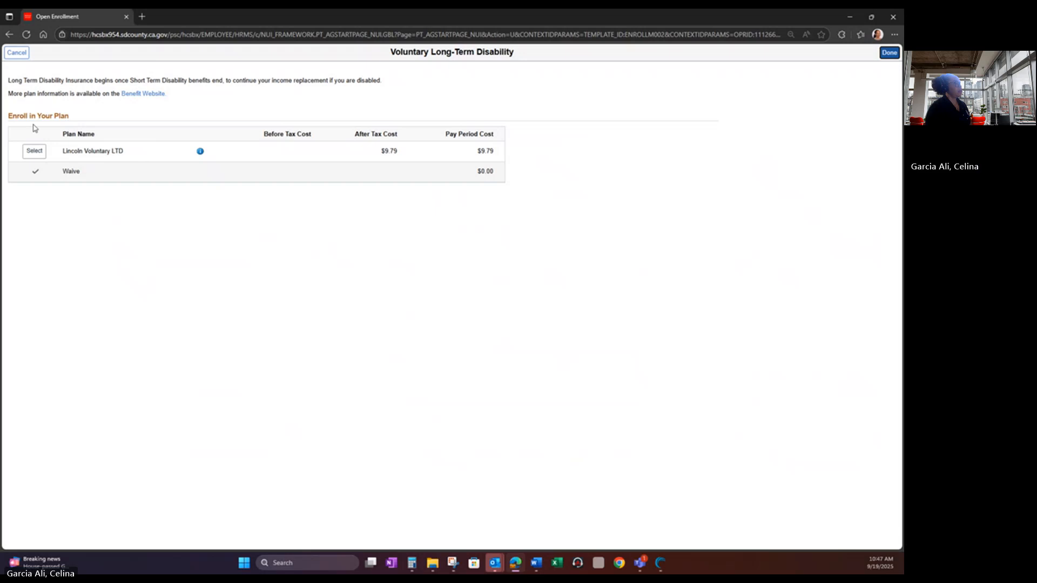
{"action": "left_click", "coordinate": [35, 169]}
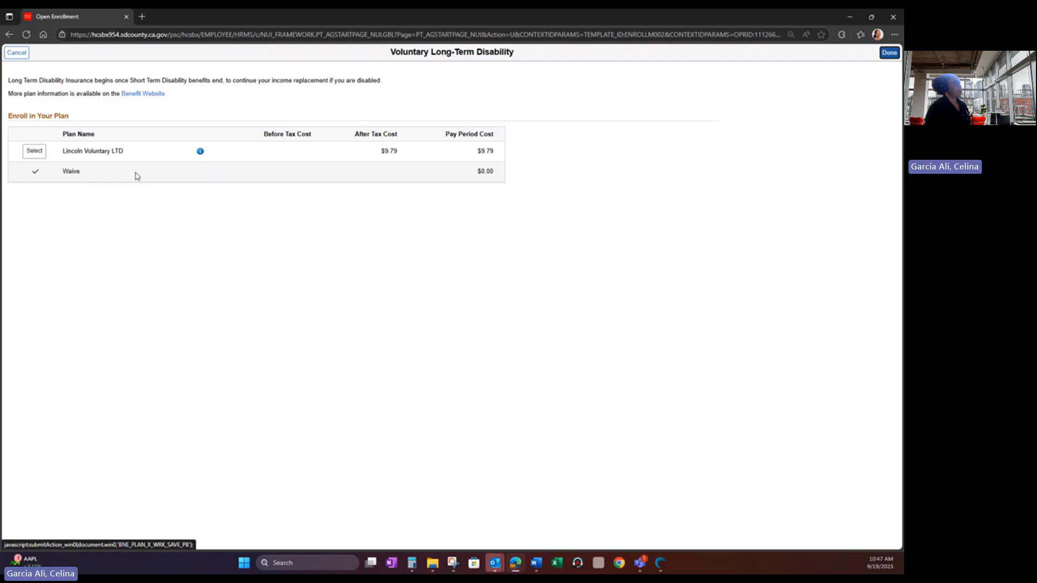
{"action": "left_click", "coordinate": [34, 151]}
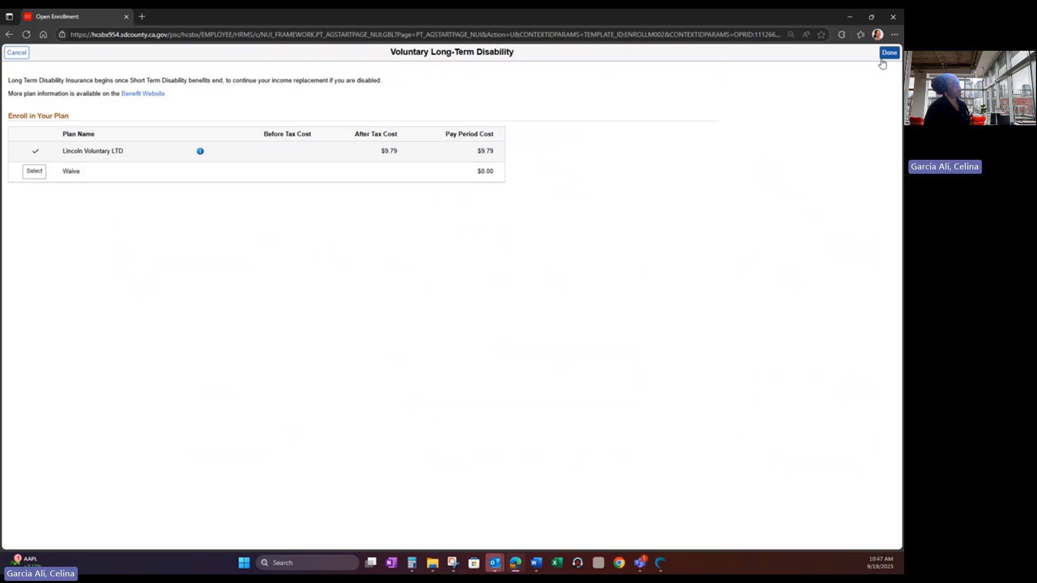
{"action": "left_click", "coordinate": [884, 57]}
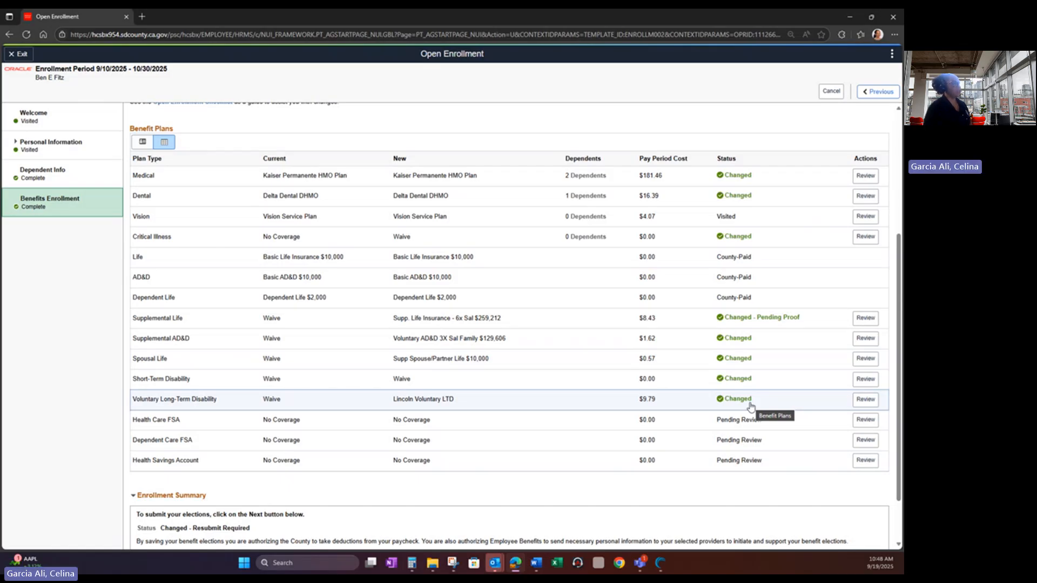
- Scroll the Benefit Plans table to review the FSA and Health Savings Account rows
{"action": "scroll", "coordinate": [750, 406], "scroll_direction": "down", "scroll_amount": 1}
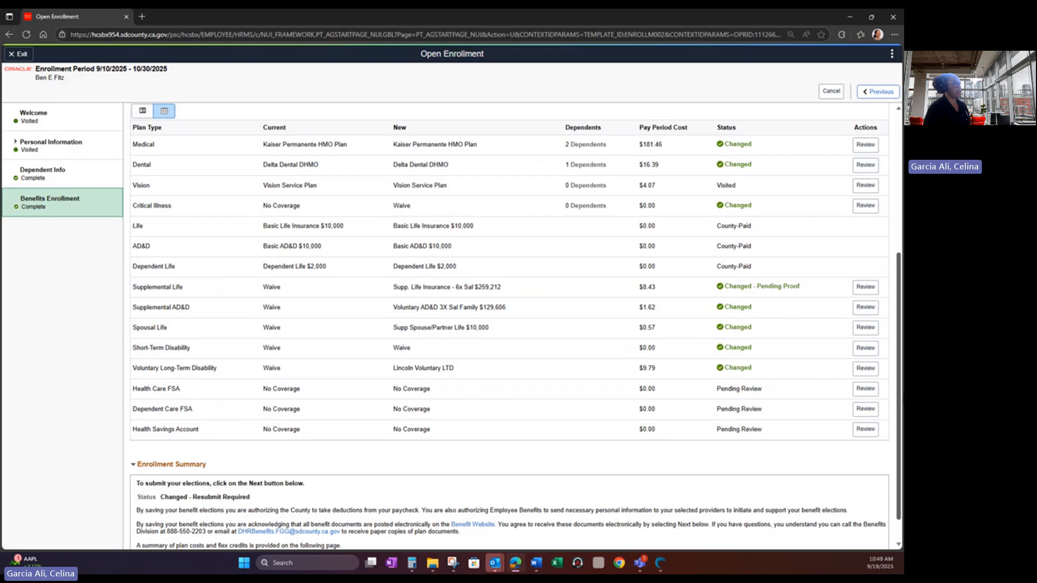
- Select Health Care Flex Spending Acct and bring up its Flexible Spending Account Worksheet
{"action": "left_click", "coordinate": [864, 388]}
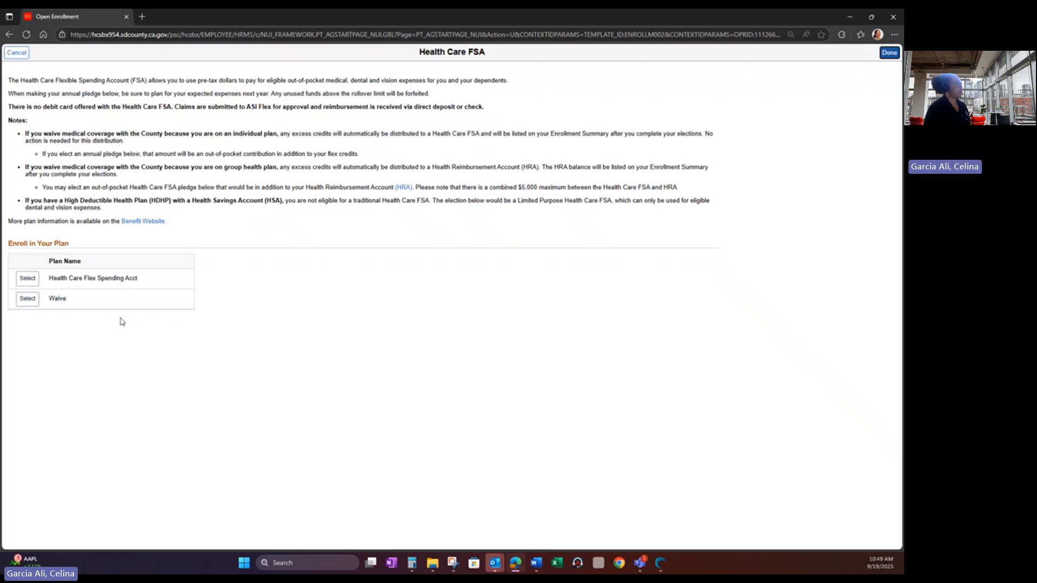
{"action": "left_click", "coordinate": [28, 278]}
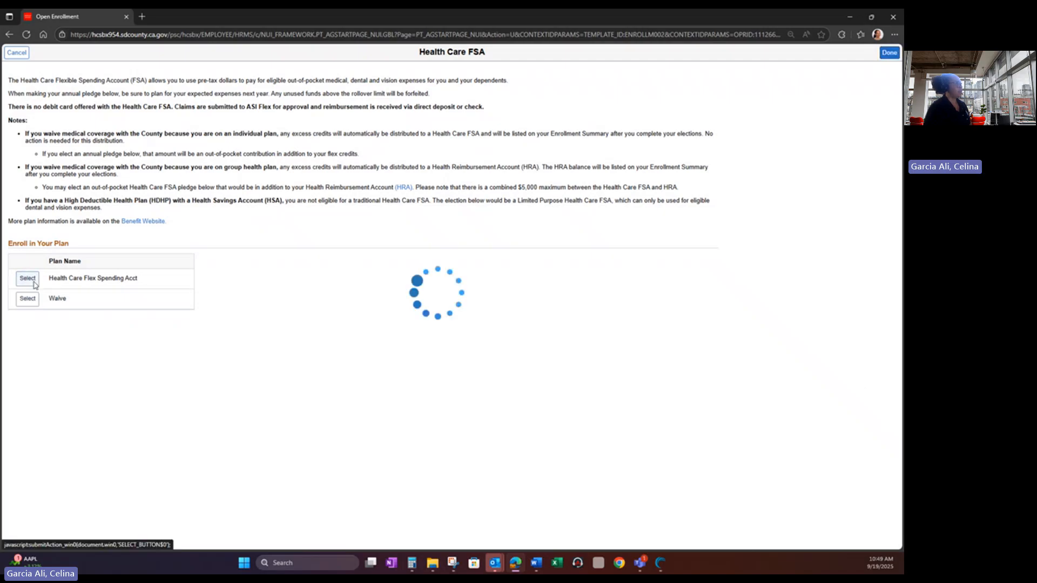
{"action": "left_click", "coordinate": [290, 348]}
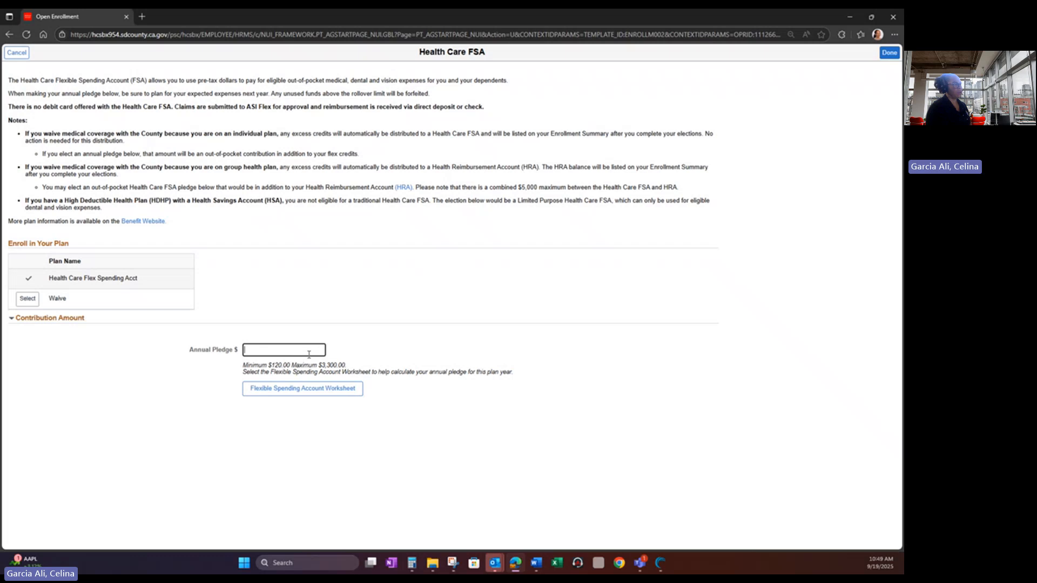
{"action": "left_click", "coordinate": [310, 394]}
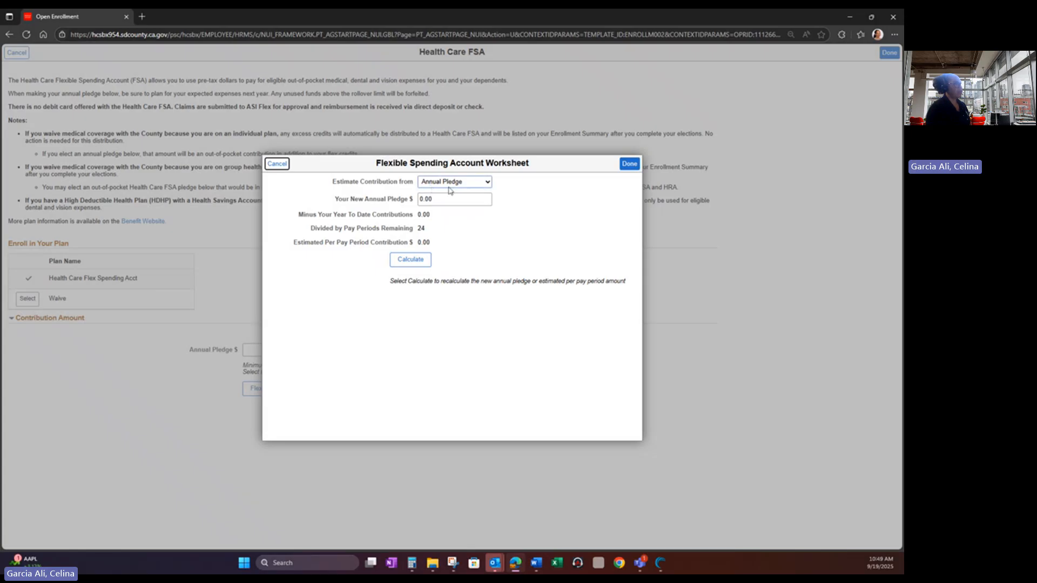
- Set a 2000 annual pledge ($83.33 per pay period) and save the Health Care FSA
{"action": "left_click", "coordinate": [432, 200]}
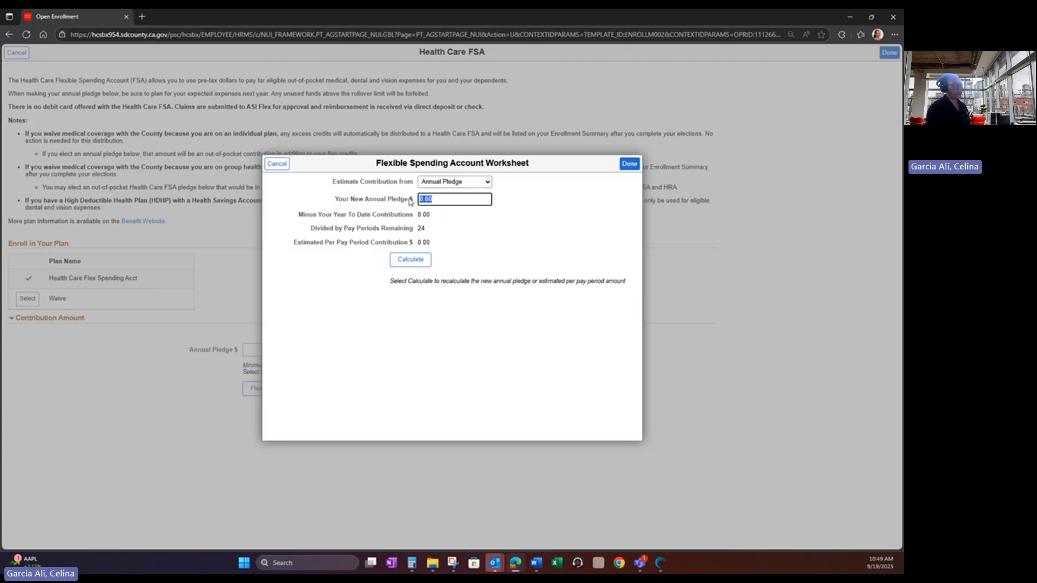
{"action": "type", "text": "2000"}
{"action": "left_click", "coordinate": [416, 260]}
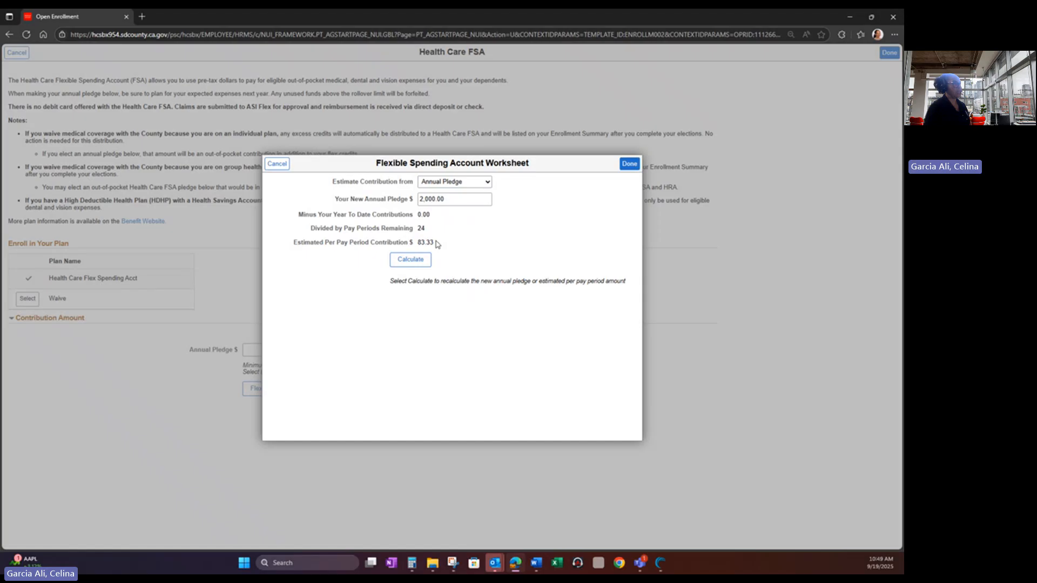
{"action": "left_click", "coordinate": [629, 165]}
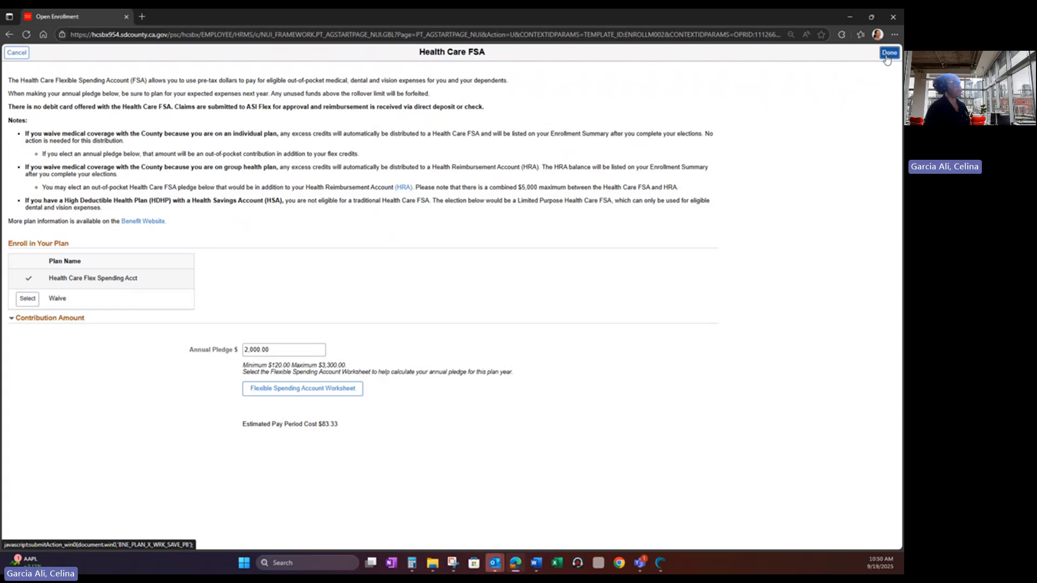
{"action": "left_click", "coordinate": [886, 57]}
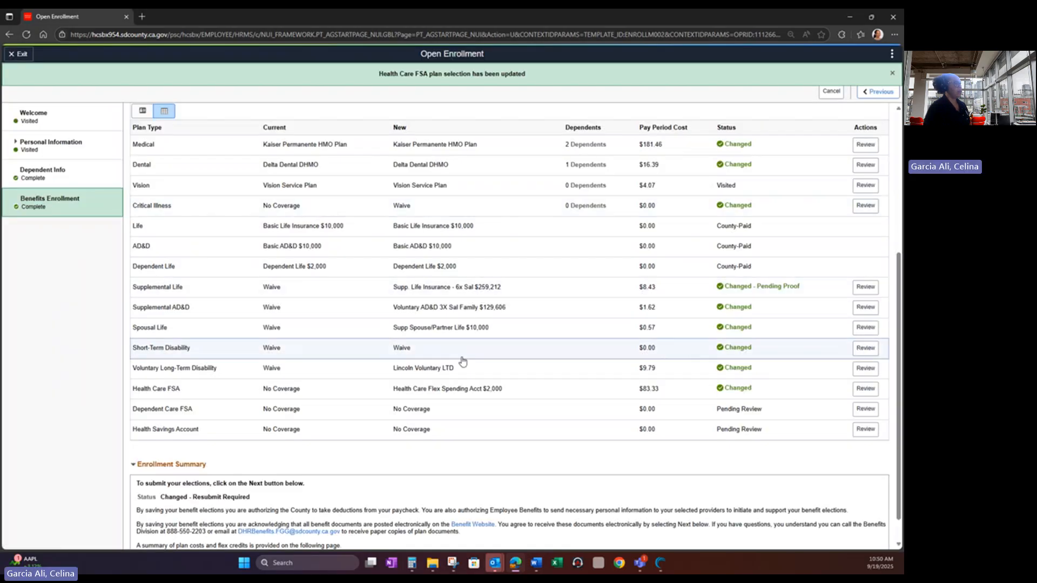
- Select Dep Care Flex Spending Acct with a 6000 annual pledge and open its worksheet
{"action": "left_click", "coordinate": [864, 410]}
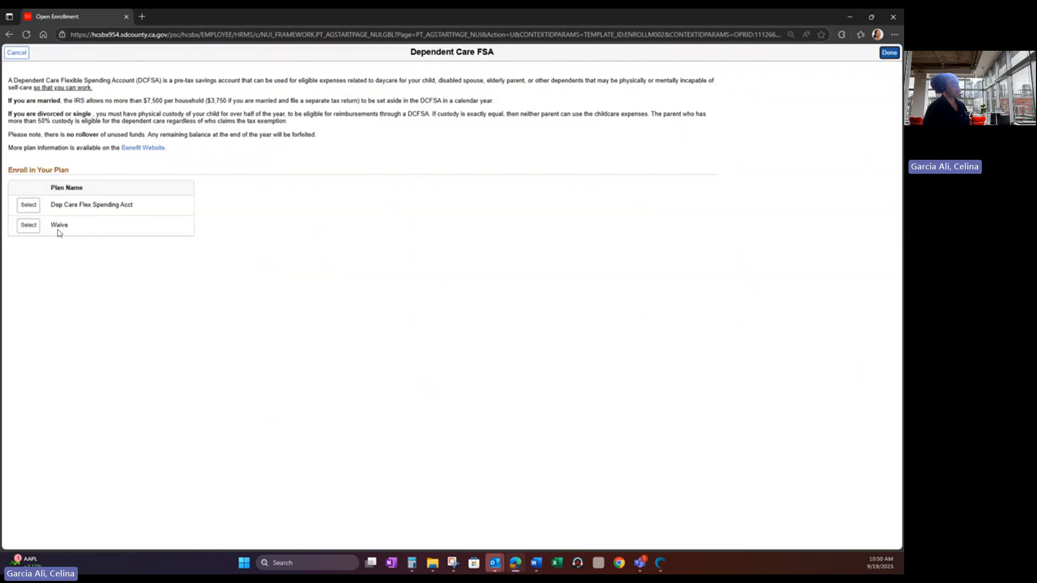
{"action": "left_click", "coordinate": [29, 208]}
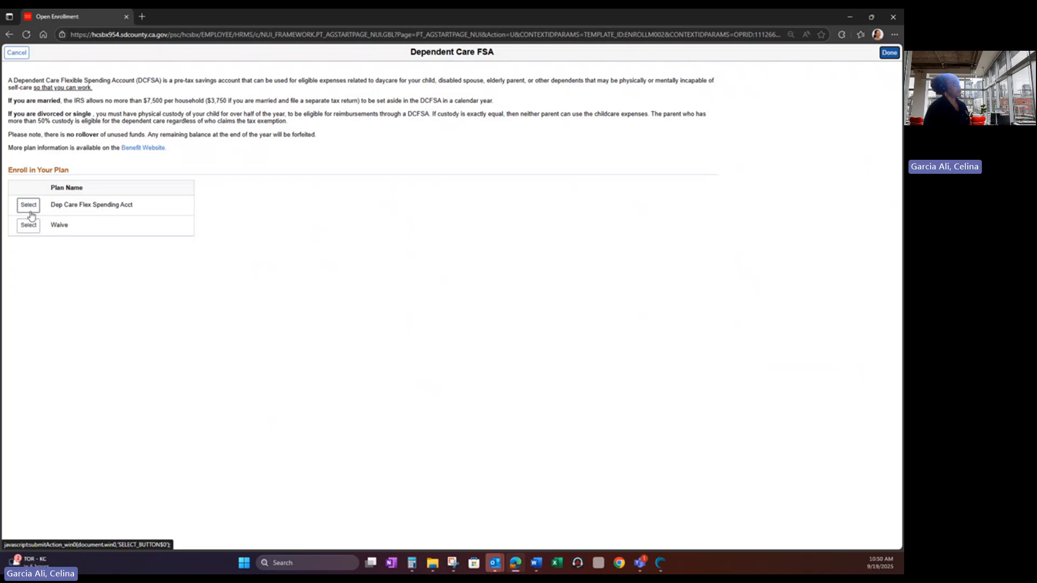
{"action": "left_click", "coordinate": [290, 277]}
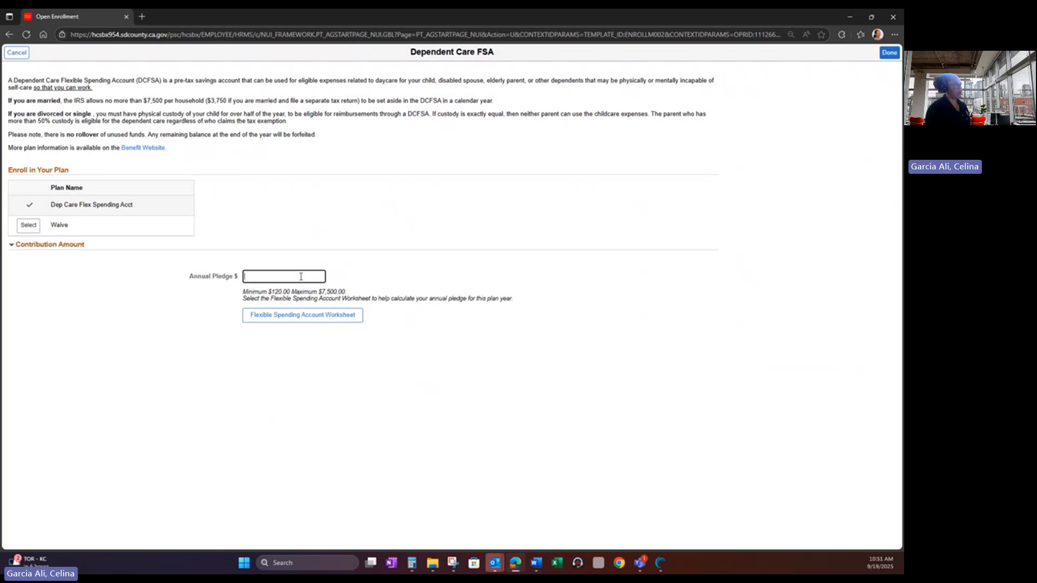
{"action": "type", "text": "6000"}
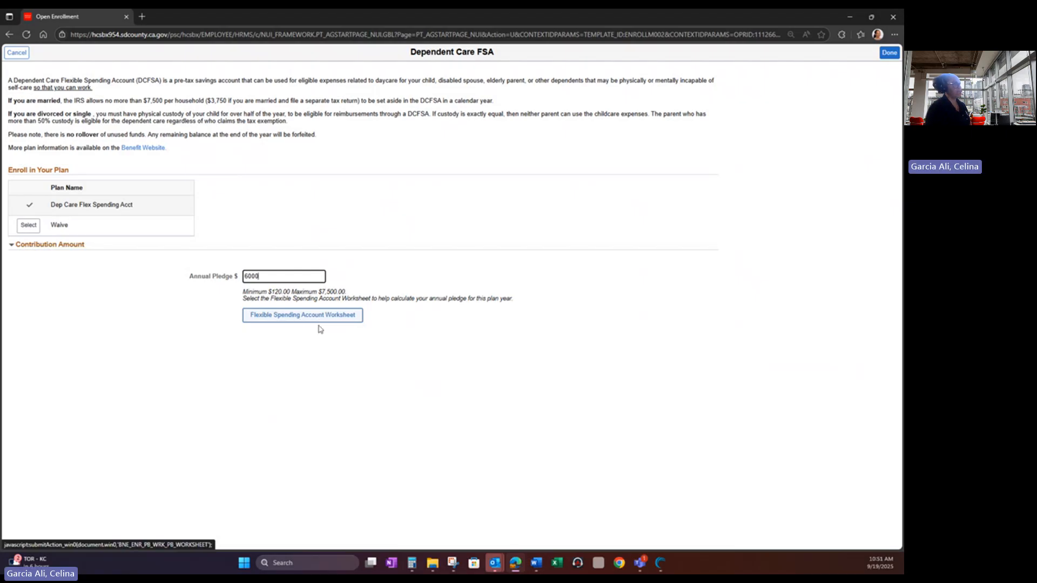
{"action": "left_click", "coordinate": [269, 321]}
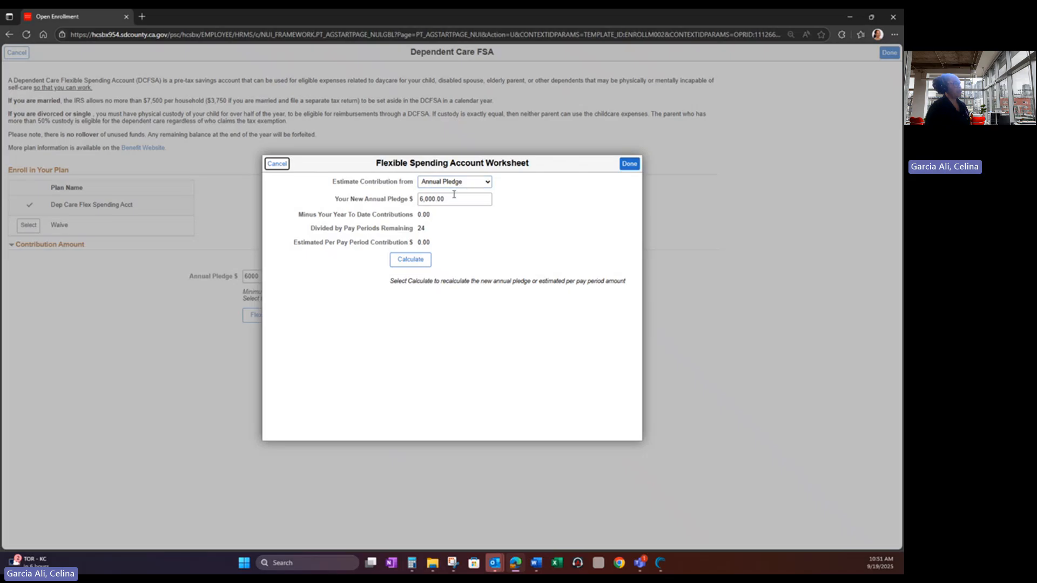
- Calculate the $6,000 pledge at $250.00 per pay period and save the Dependent Care FSA
{"action": "left_click", "coordinate": [423, 260]}
{"action": "left_click", "coordinate": [630, 165]}
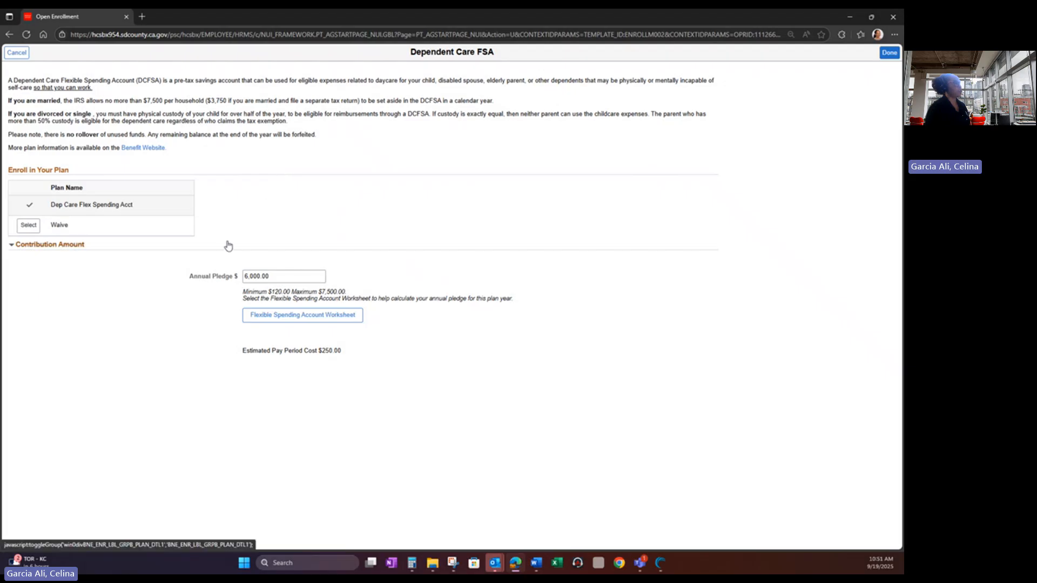
{"action": "left_click", "coordinate": [886, 54]}
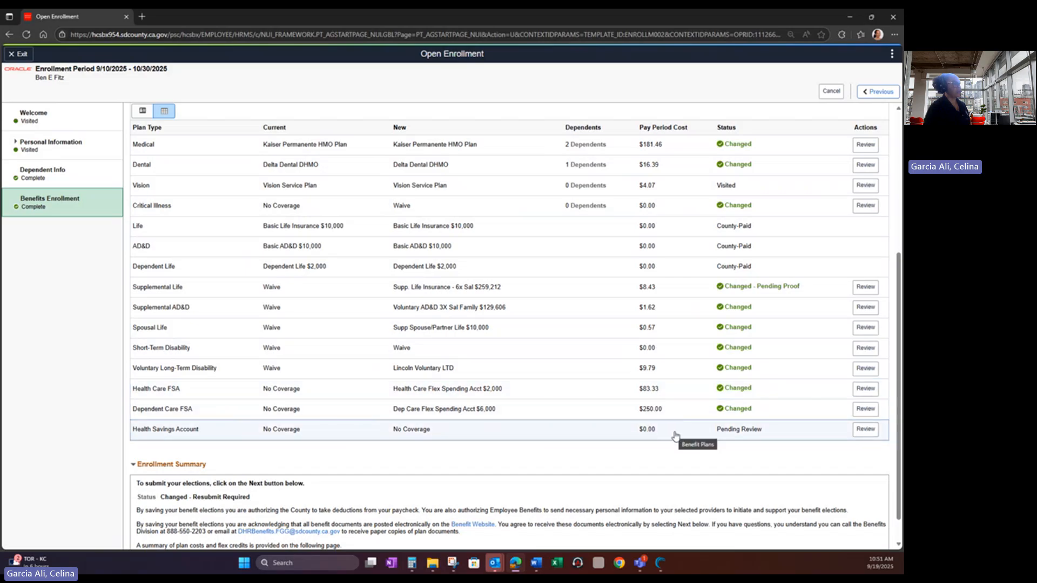
- Review the Health Savings Account options, then cancel out without enrolling after the no-selection alert
{"action": "left_click", "coordinate": [865, 430]}
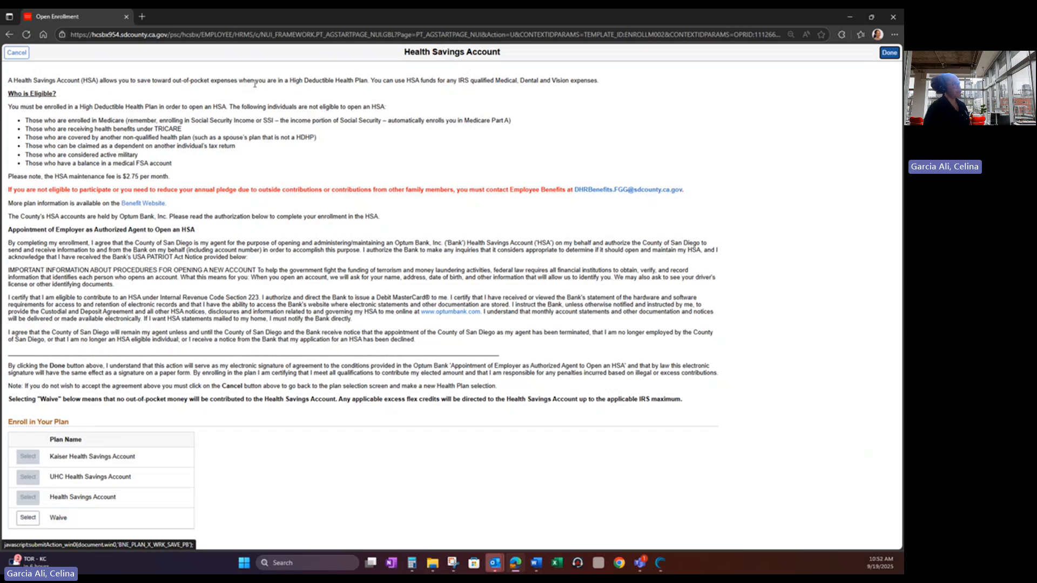
{"action": "left_click", "coordinate": [888, 52]}
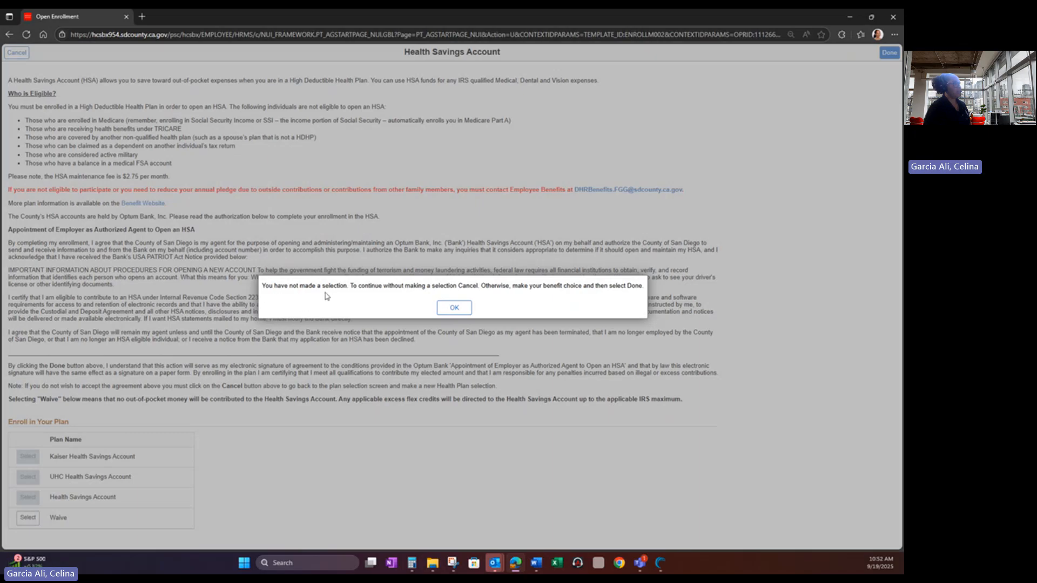
{"action": "left_click", "coordinate": [455, 311]}
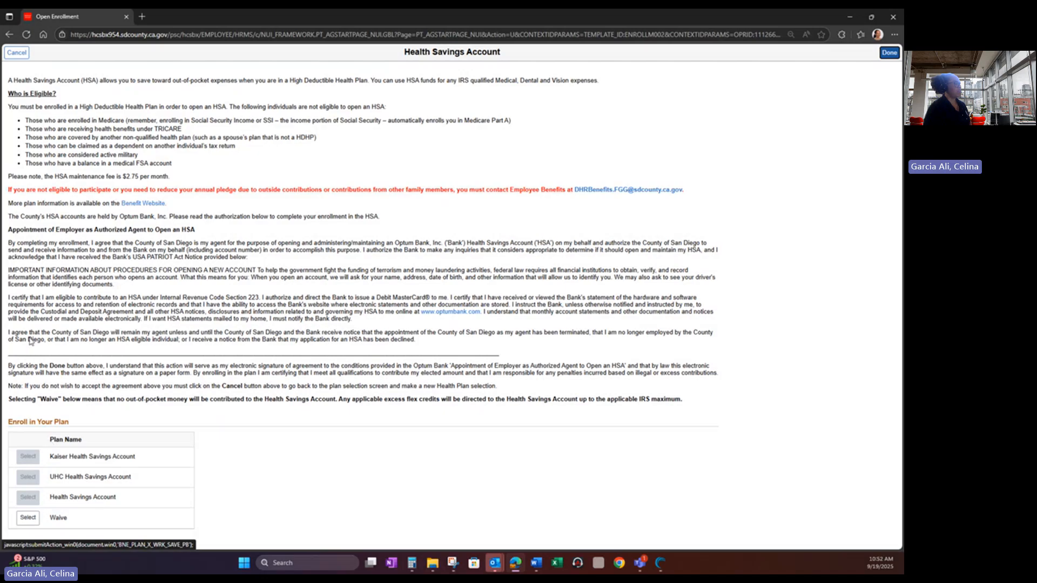
{"action": "left_click", "coordinate": [17, 53]}
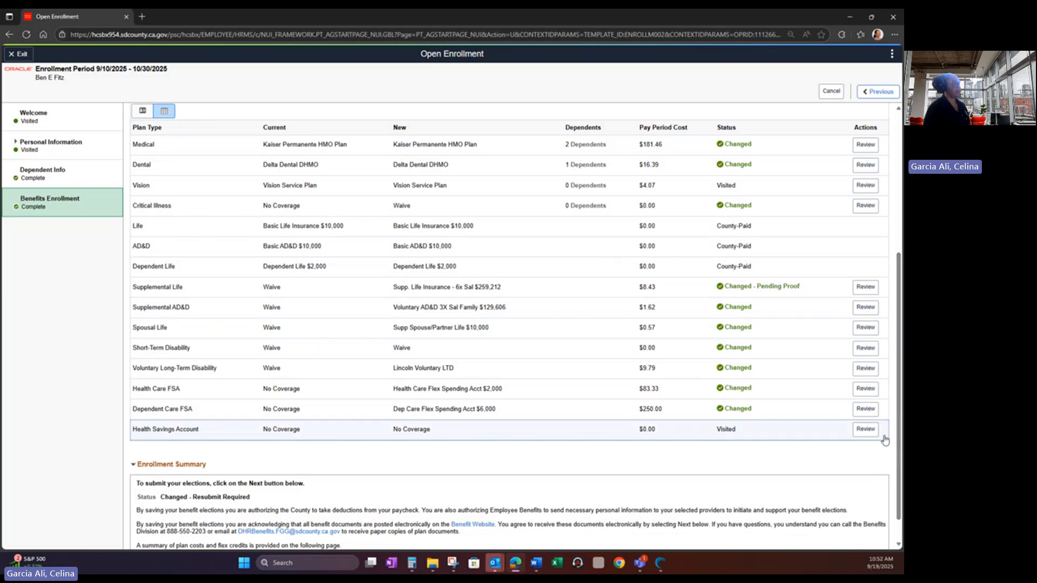
- Waive the Health Savings Account, save it, and scroll down to the Enrollment Summary
{"action": "left_click", "coordinate": [865, 430]}
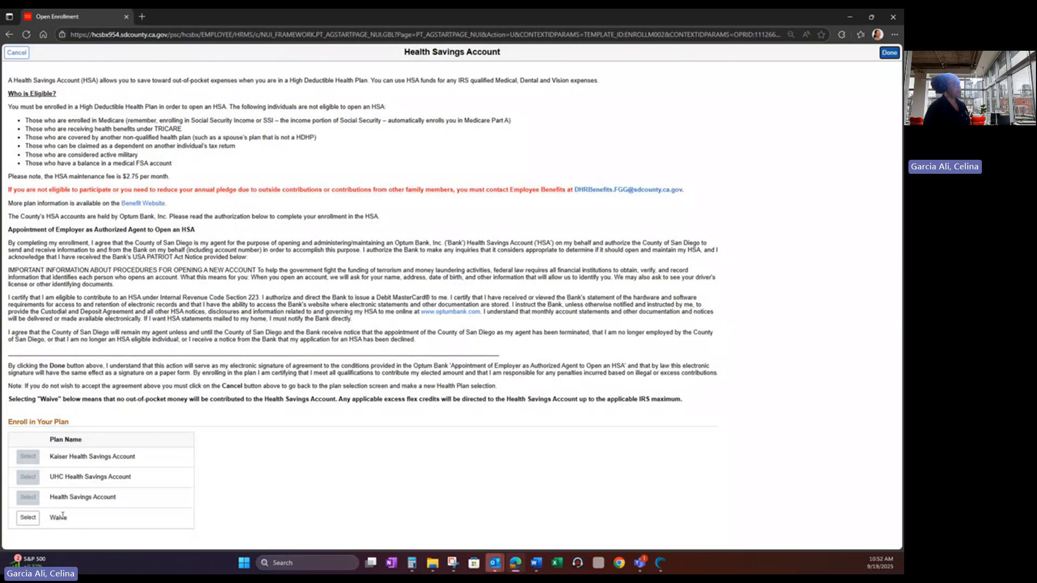
{"action": "left_click", "coordinate": [30, 519]}
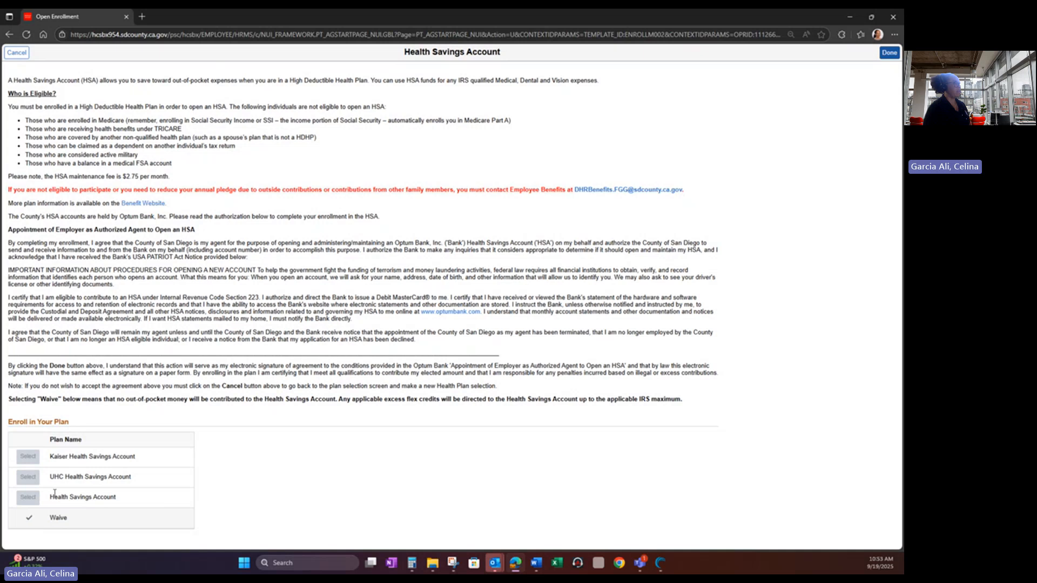
{"action": "left_click", "coordinate": [889, 52]}
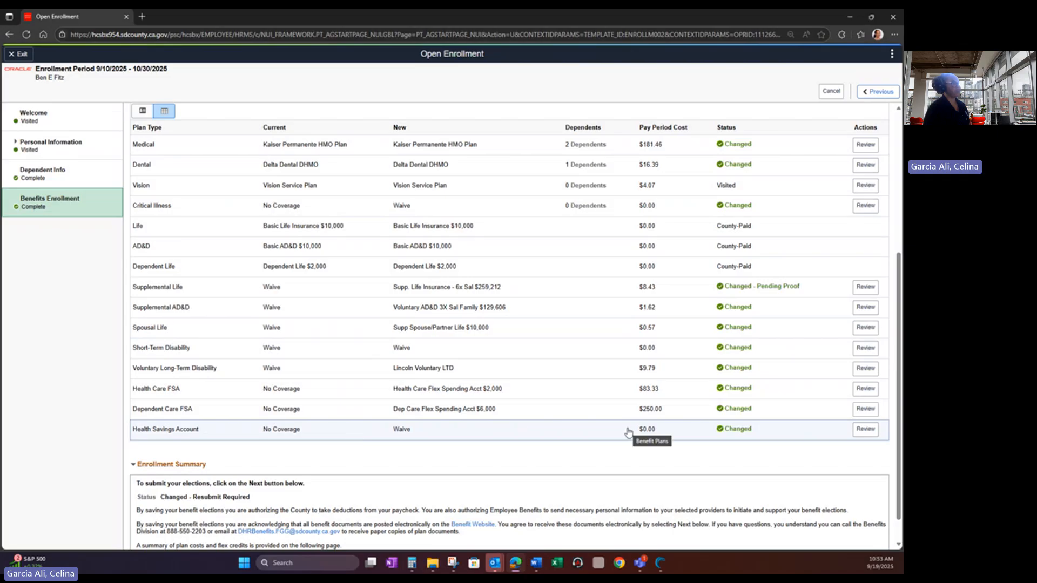
{"action": "scroll", "coordinate": [628, 432], "scroll_direction": "up", "scroll_amount": 2}
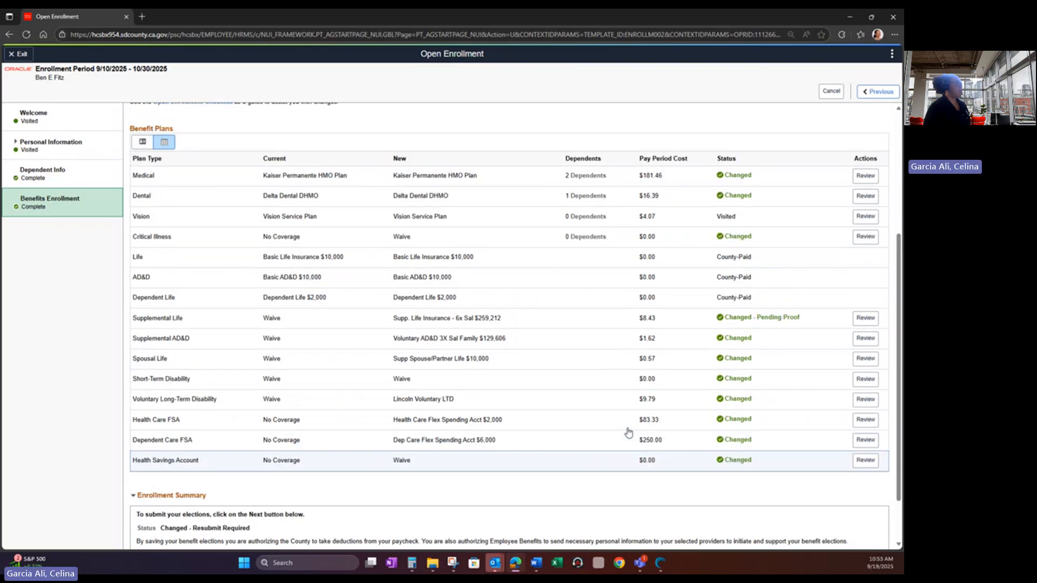
{"action": "scroll", "coordinate": [627, 432], "scroll_direction": "down", "scroll_amount": 1}
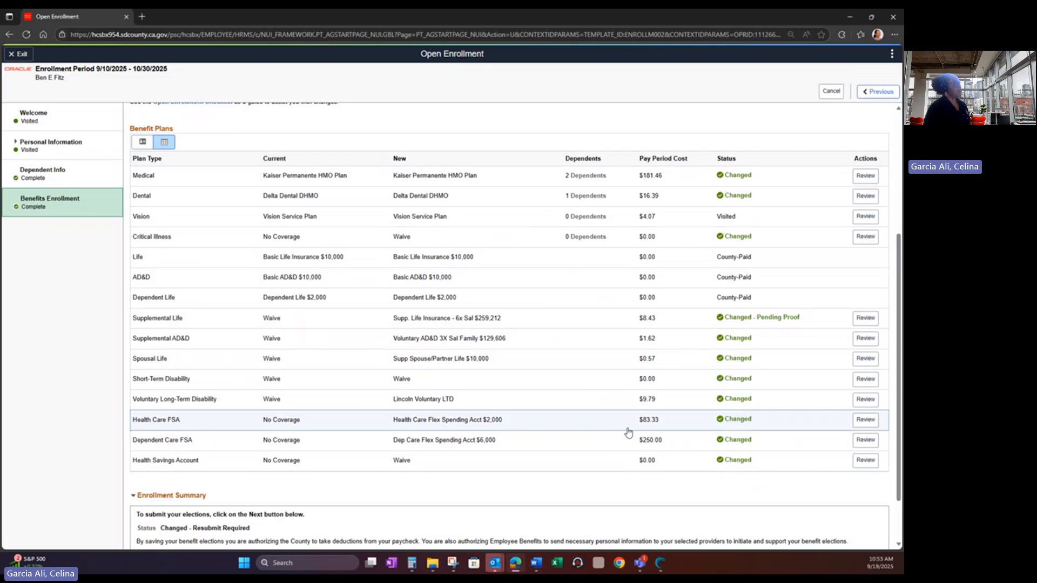
{"action": "scroll", "coordinate": [628, 432], "scroll_direction": "down", "scroll_amount": 1}
{"action": "scroll", "coordinate": [628, 432], "scroll_direction": "down", "scroll_amount": 1}
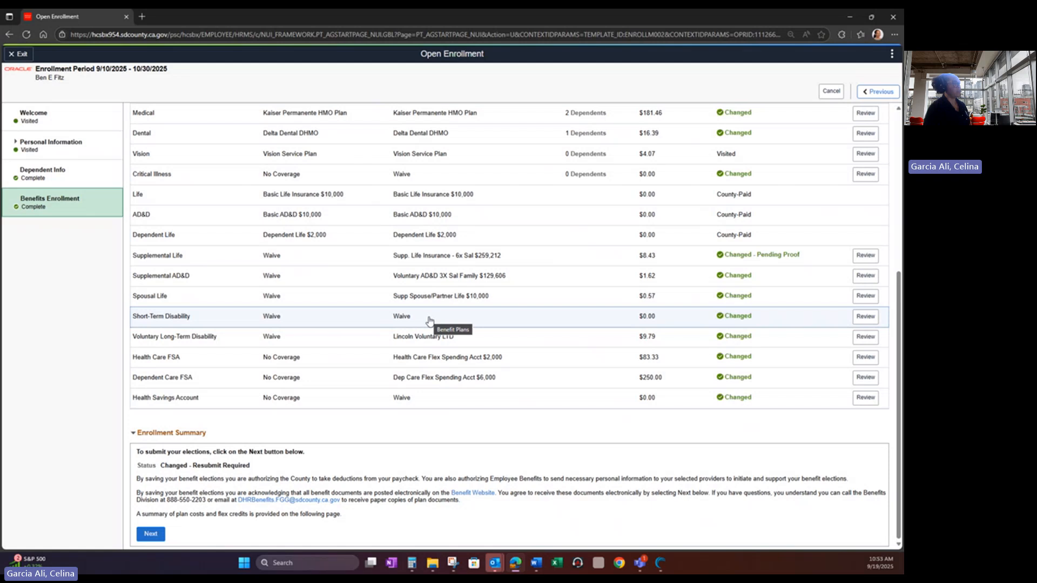
- Submit the benefit elections, closing the Benefits Alerts dialog after each of two submissions
{"action": "left_click", "coordinate": [157, 534]}
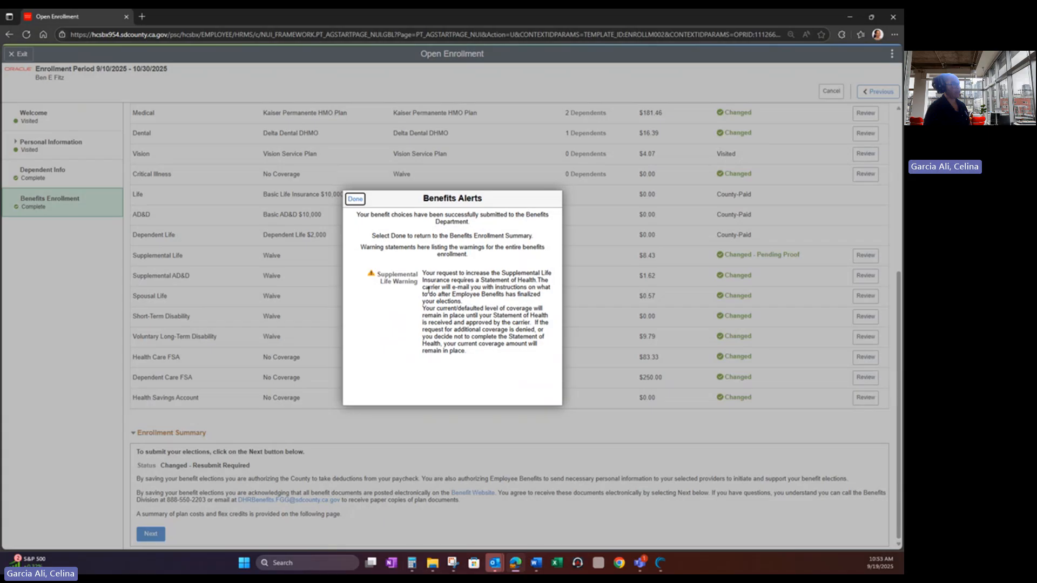
{"action": "left_click", "coordinate": [348, 202]}
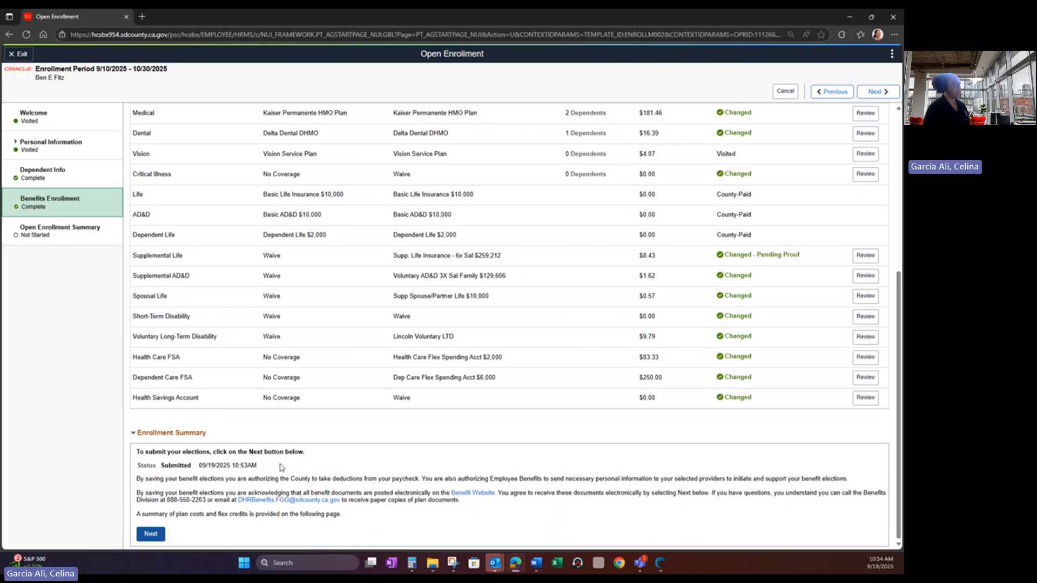
{"action": "left_click", "coordinate": [159, 534]}
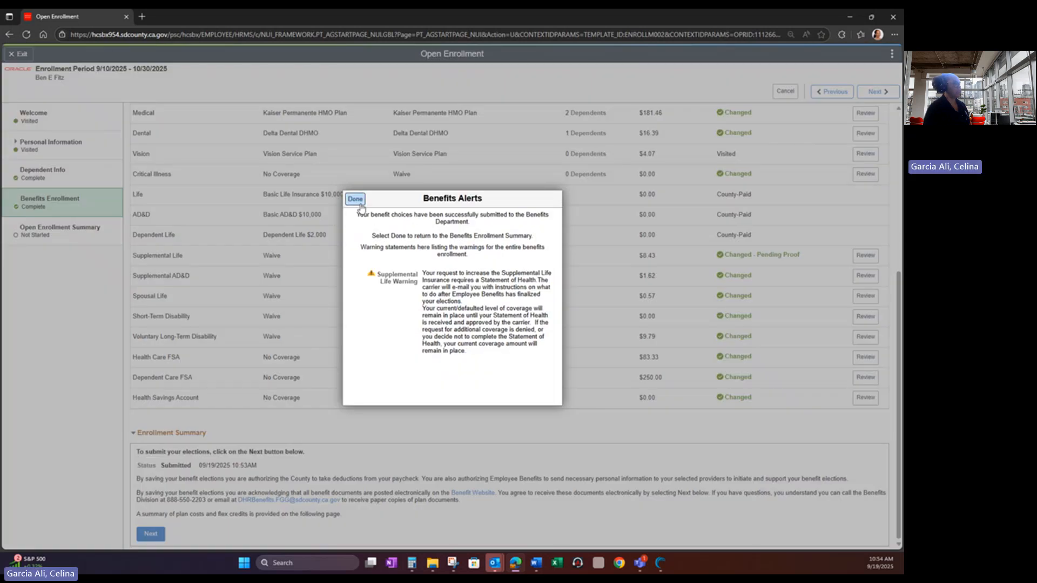
{"action": "left_click", "coordinate": [358, 204]}
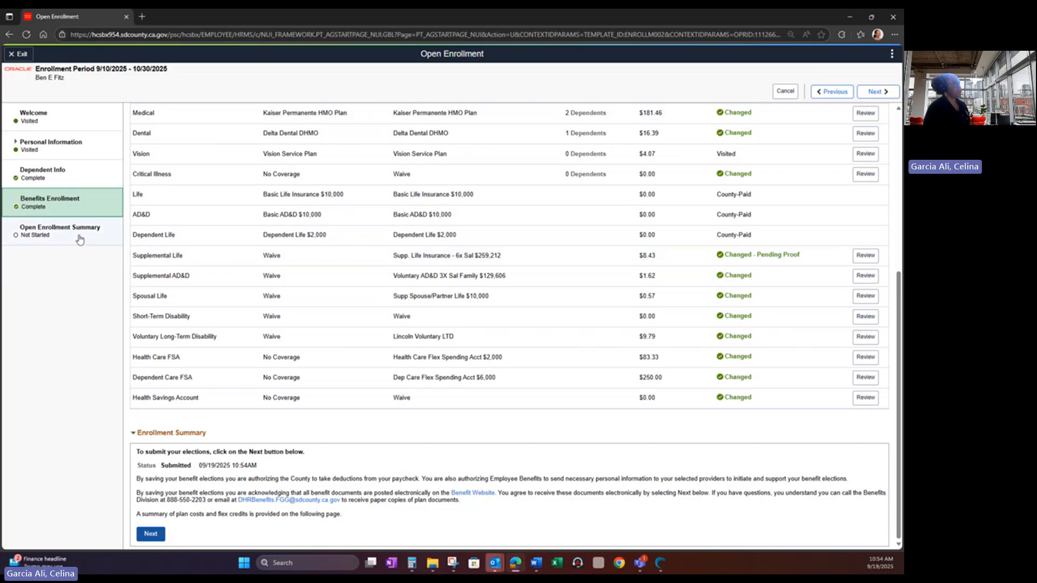
- Advance to the Open Enrollment Summary and highlight the note that no email confirmation is sent
{"action": "left_click", "coordinate": [877, 93]}
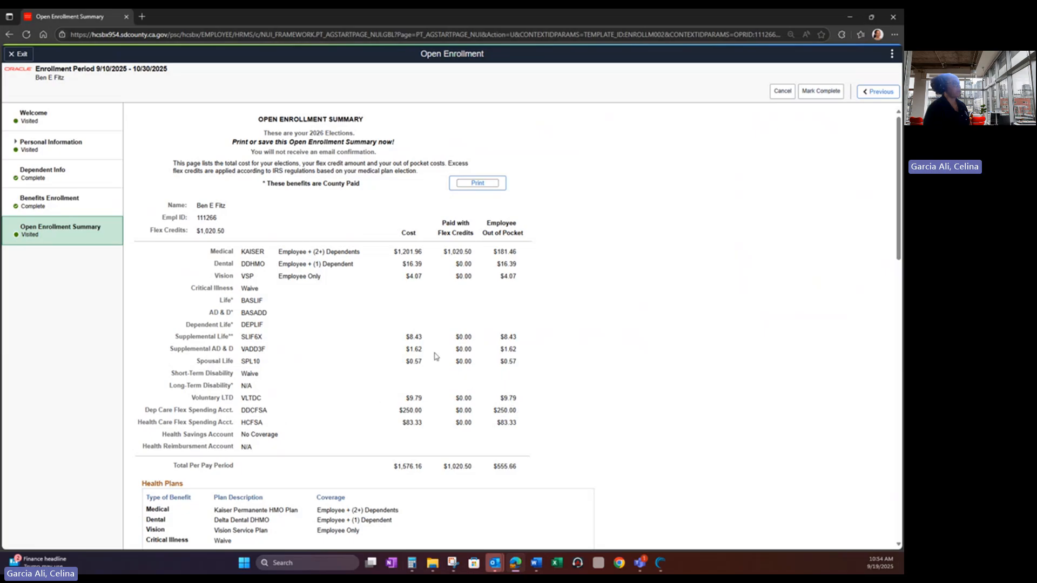
{"action": "left_click", "coordinate": [250, 153]}
{"action": "left_click_drag", "start_coordinate": [250, 154], "coordinate": [174, 156]}
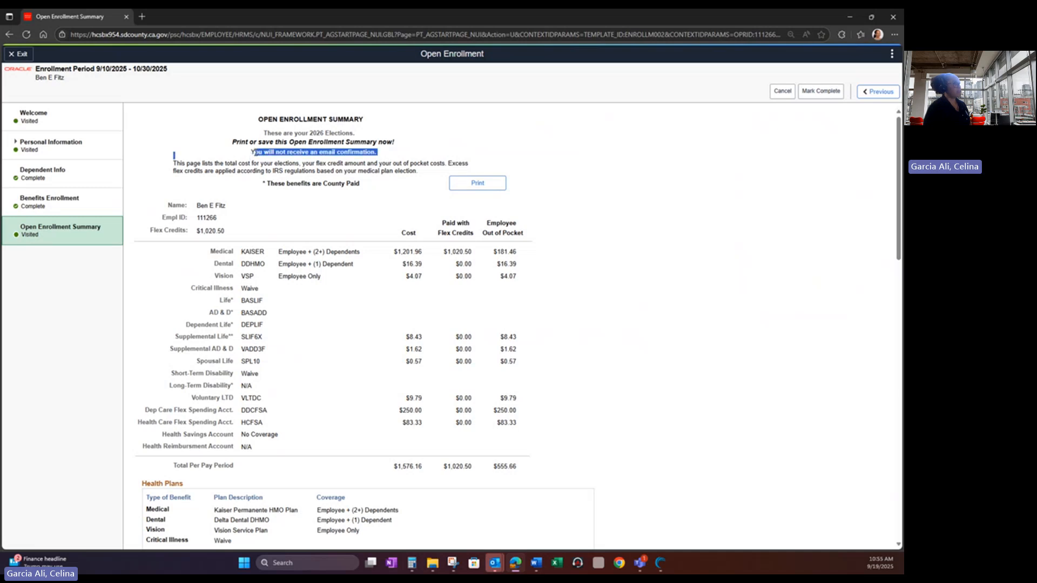
{"action": "left_click", "coordinate": [229, 153]}
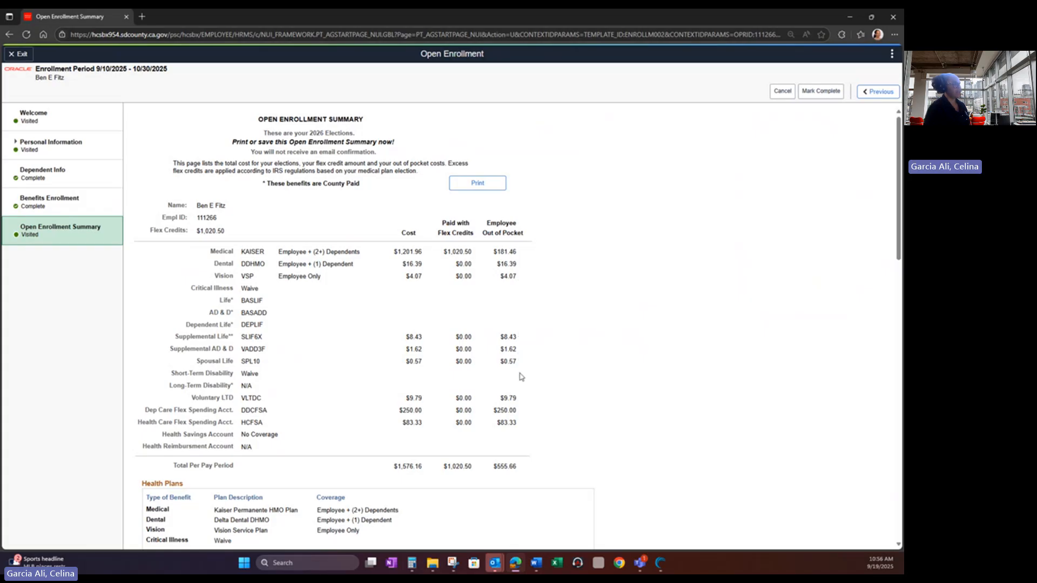
- Highlight the Total Per Pay Period row on the summary, then clear the highlight
{"action": "scroll", "coordinate": [521, 376], "scroll_direction": "down", "scroll_amount": 1}
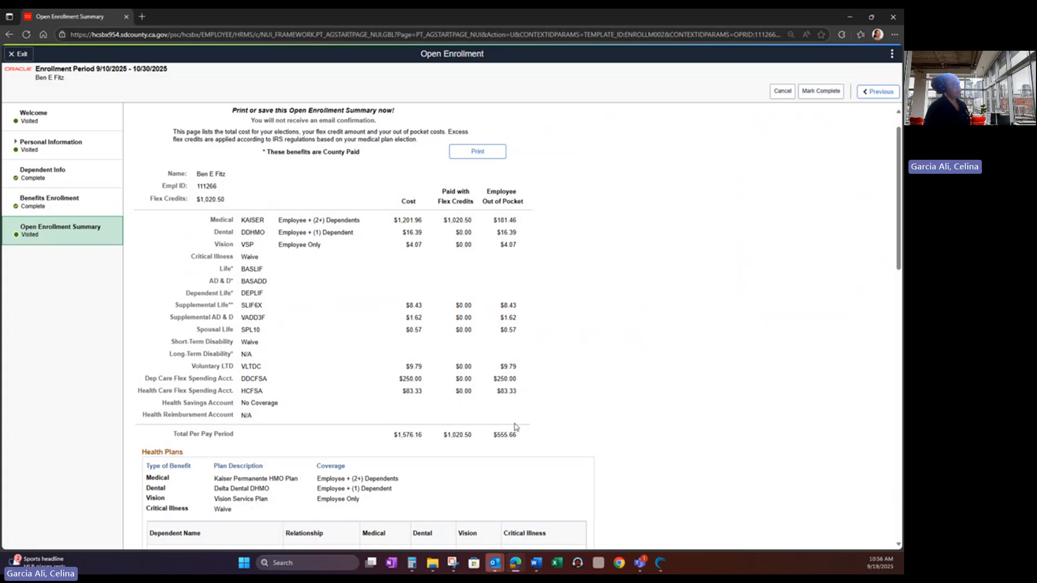
{"action": "left_click_drag", "start_coordinate": [492, 435], "coordinate": [526, 436]}
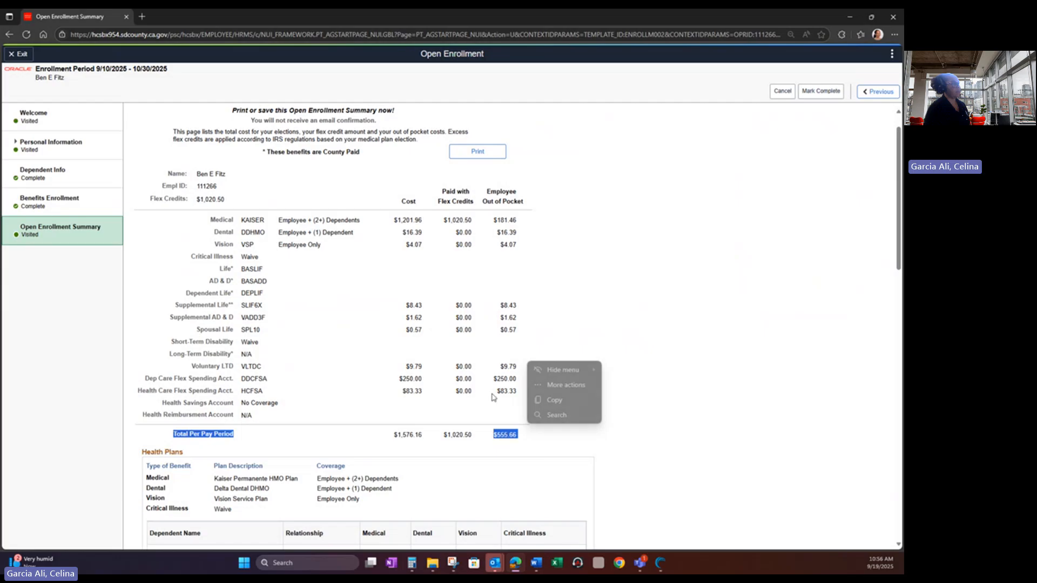
{"action": "left_click", "coordinate": [604, 440]}
- Scroll through health, life and reimbursement sections (Health Care FSA $1,999.92, Dependent Care FSA $6,000.00)
{"action": "scroll", "coordinate": [609, 441], "scroll_direction": "down", "scroll_amount": 1}
{"action": "scroll", "coordinate": [610, 443], "scroll_direction": "down", "scroll_amount": 3}
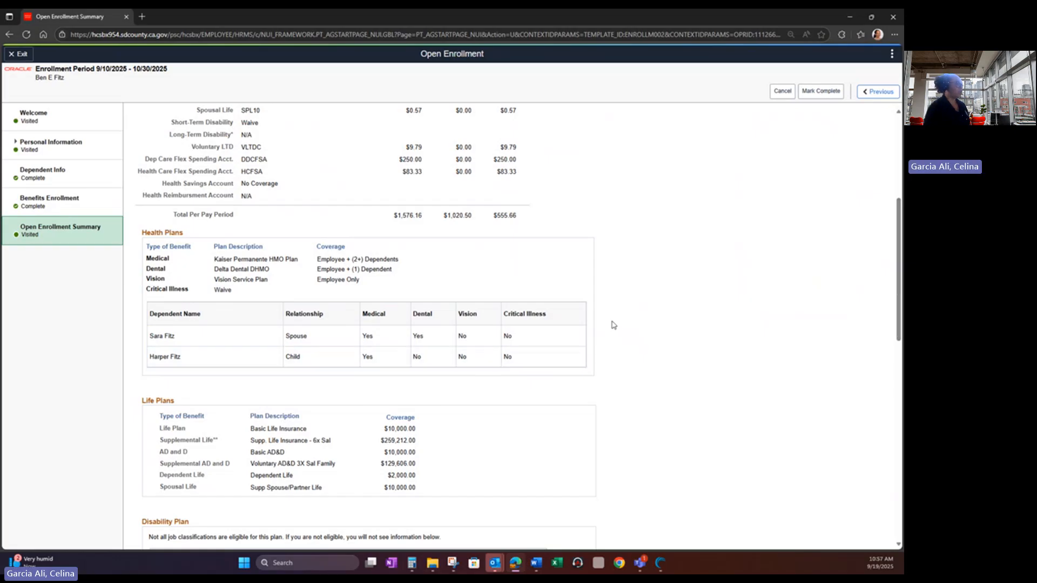
{"action": "scroll", "coordinate": [324, 351], "scroll_direction": "down", "scroll_amount": 2}
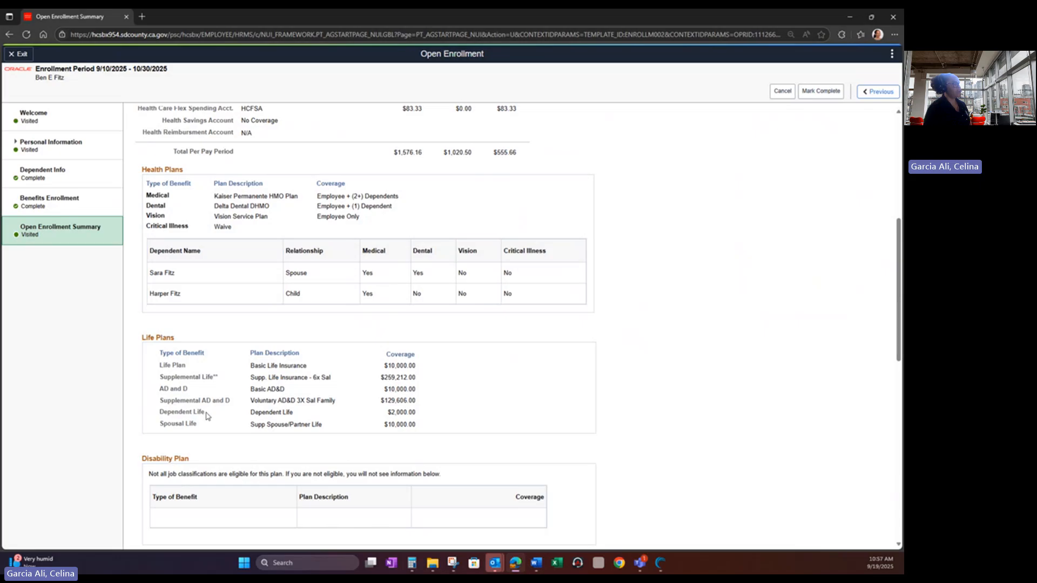
{"action": "scroll", "coordinate": [207, 417], "scroll_direction": "down", "scroll_amount": 1}
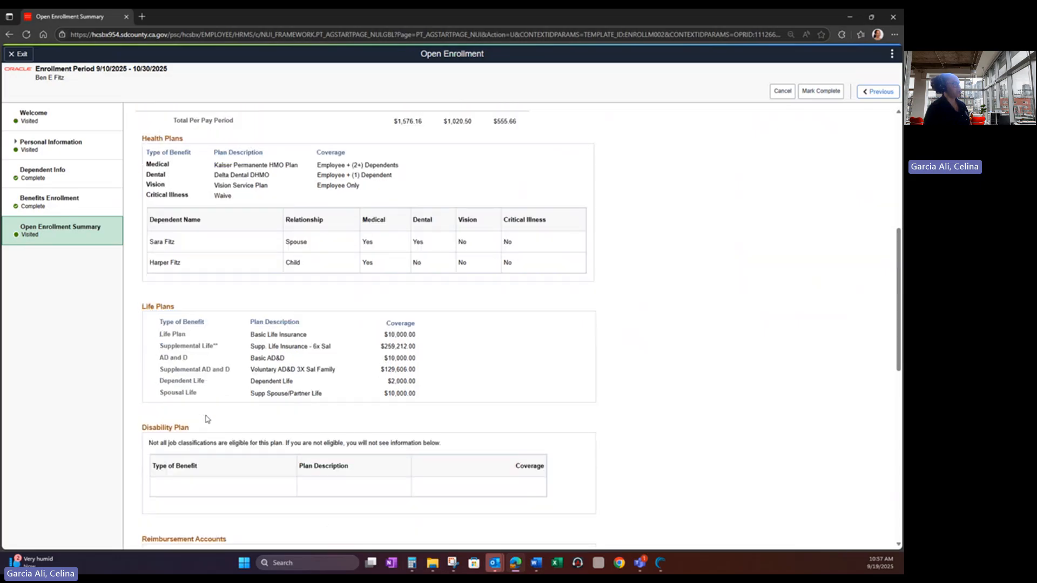
{"action": "scroll", "coordinate": [207, 418], "scroll_direction": "down", "scroll_amount": 6}
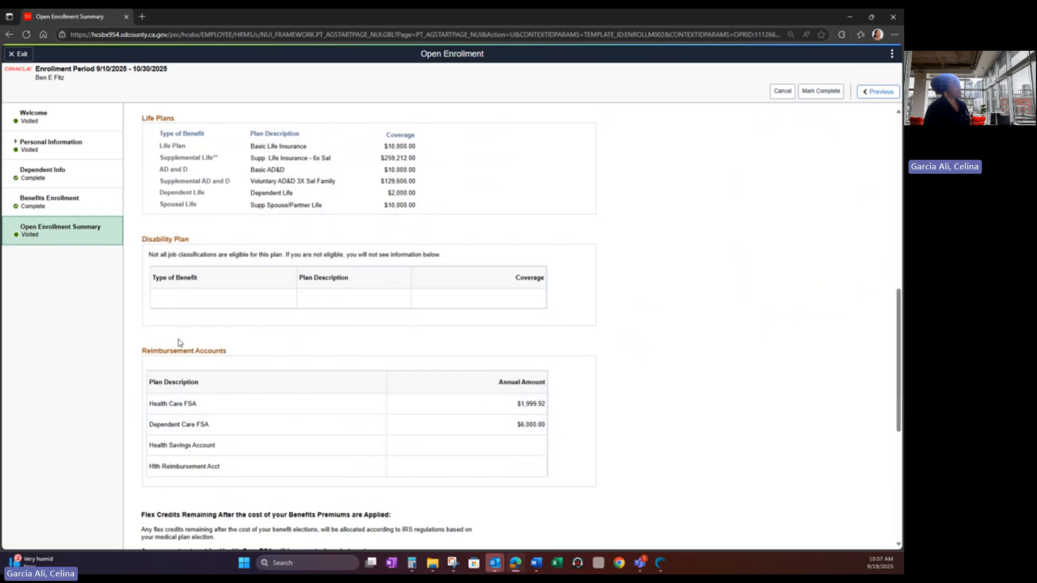
{"action": "scroll", "coordinate": [180, 342], "scroll_direction": "down", "scroll_amount": 3}
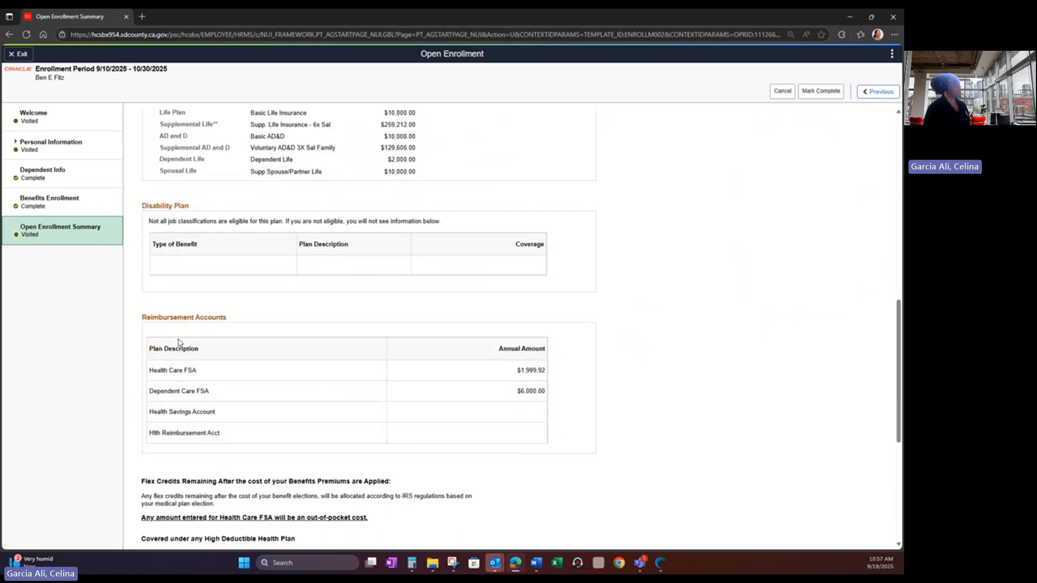
{"action": "scroll", "coordinate": [179, 339], "scroll_direction": "up", "scroll_amount": 3}
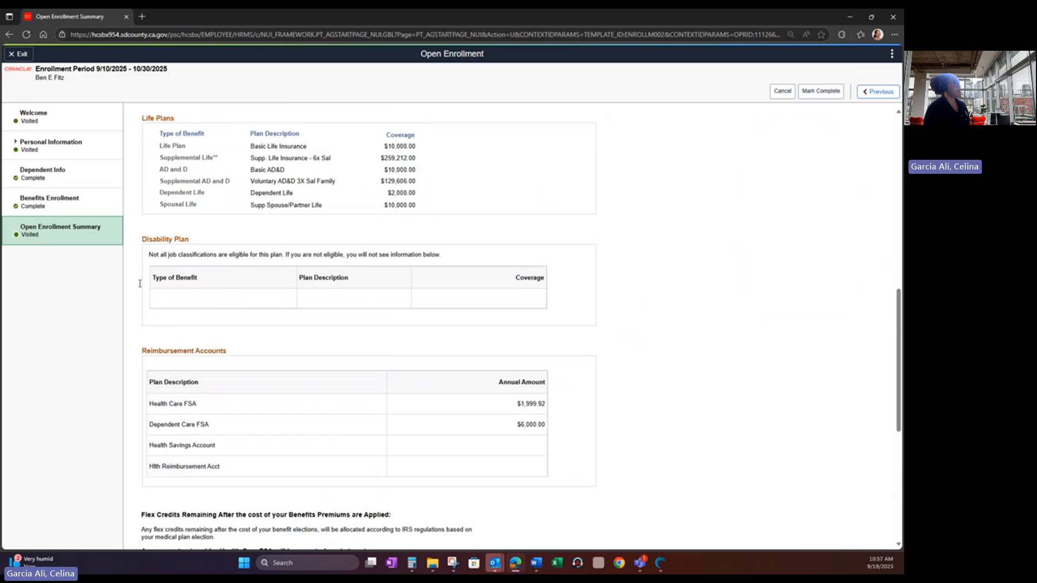
{"action": "left_click", "coordinate": [71, 210]}
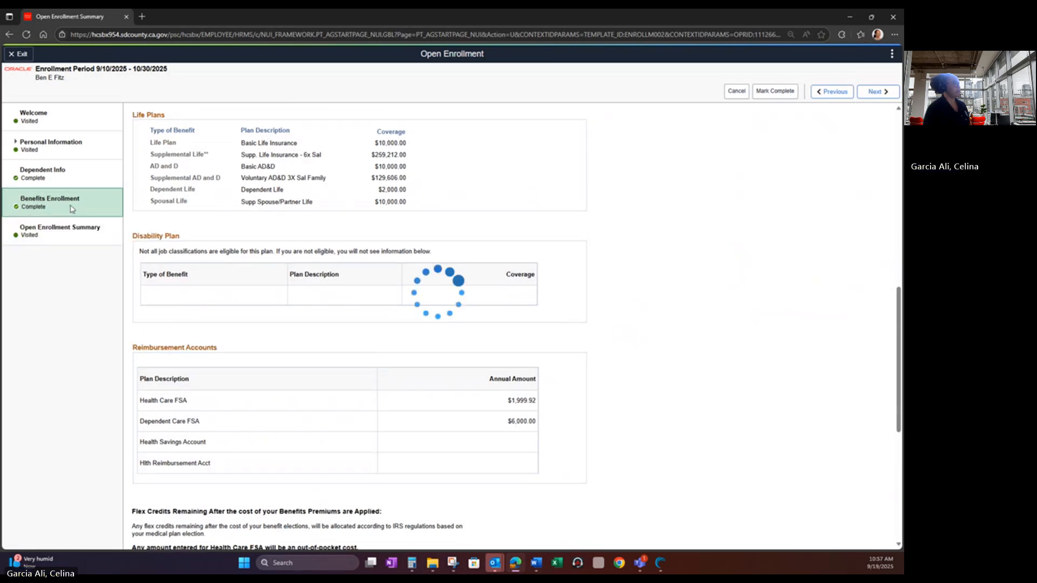
{"action": "scroll", "coordinate": [323, 337], "scroll_direction": "down", "scroll_amount": 7}
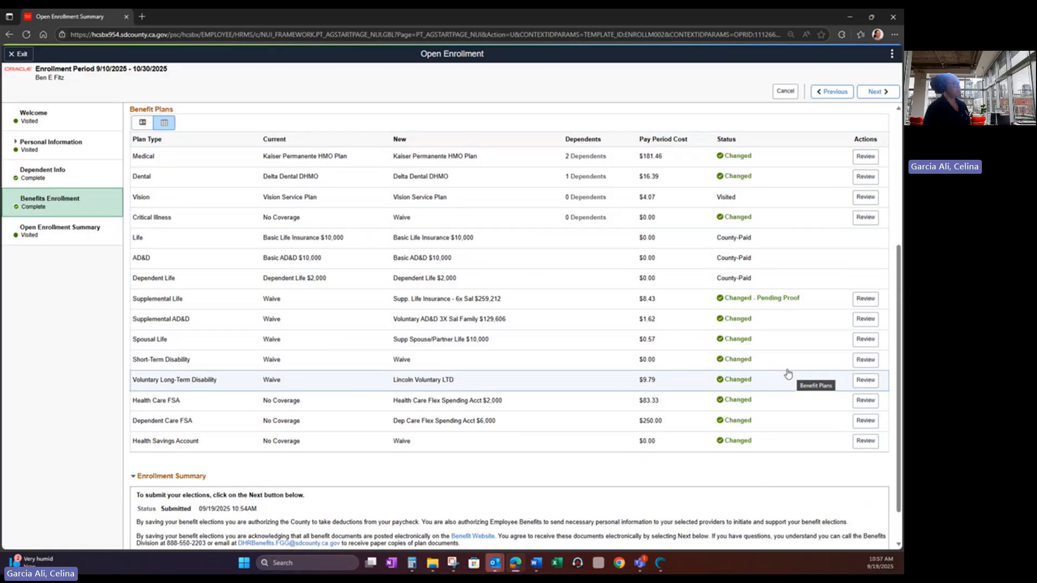
{"action": "left_click", "coordinate": [876, 91]}
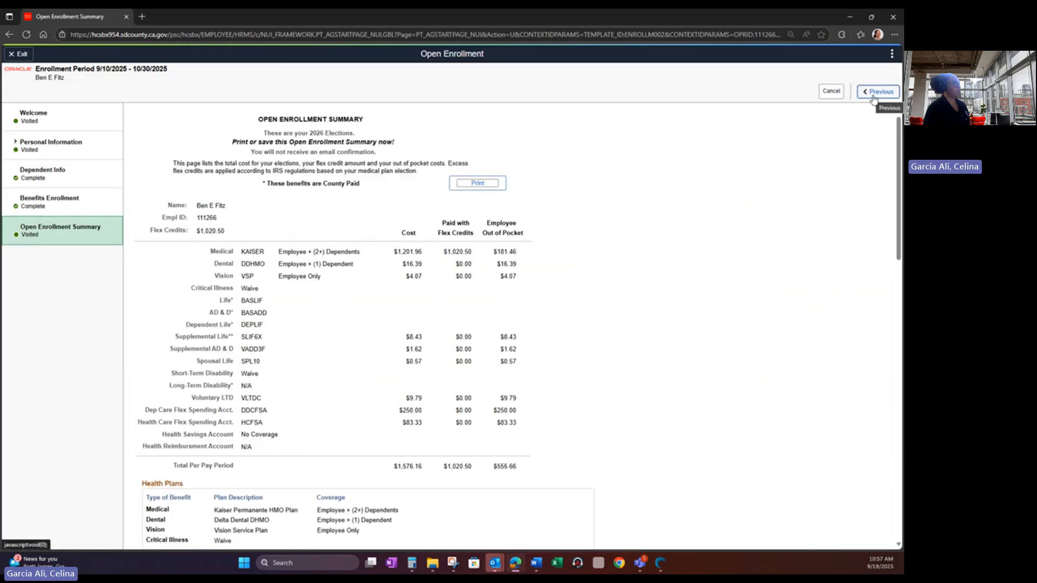
{"action": "scroll", "coordinate": [361, 438], "scroll_direction": "down", "scroll_amount": 4}
{"action": "scroll", "coordinate": [362, 439], "scroll_direction": "down", "scroll_amount": 7}
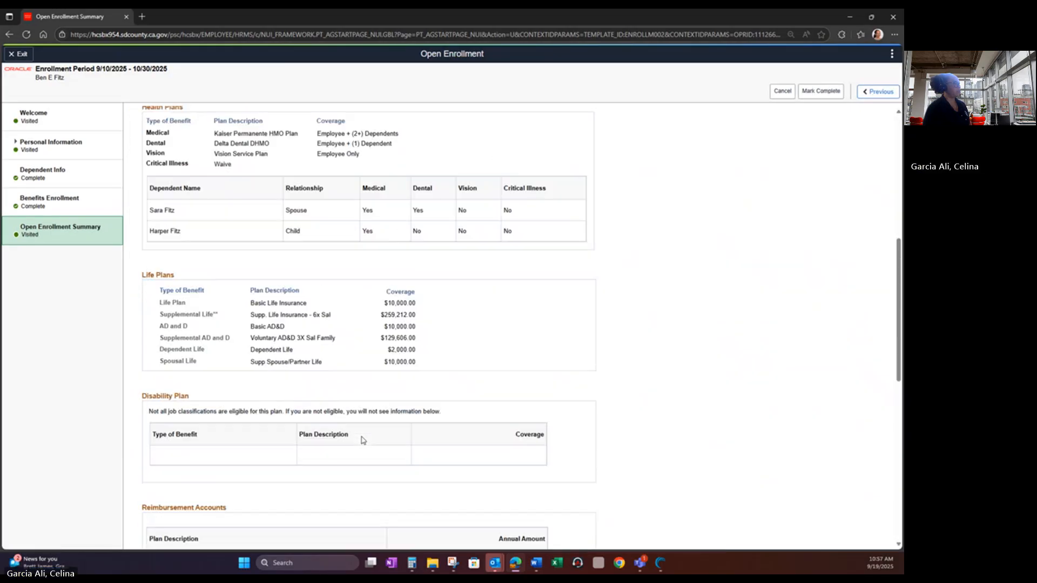
{"action": "scroll", "coordinate": [361, 440], "scroll_direction": "down", "scroll_amount": 1}
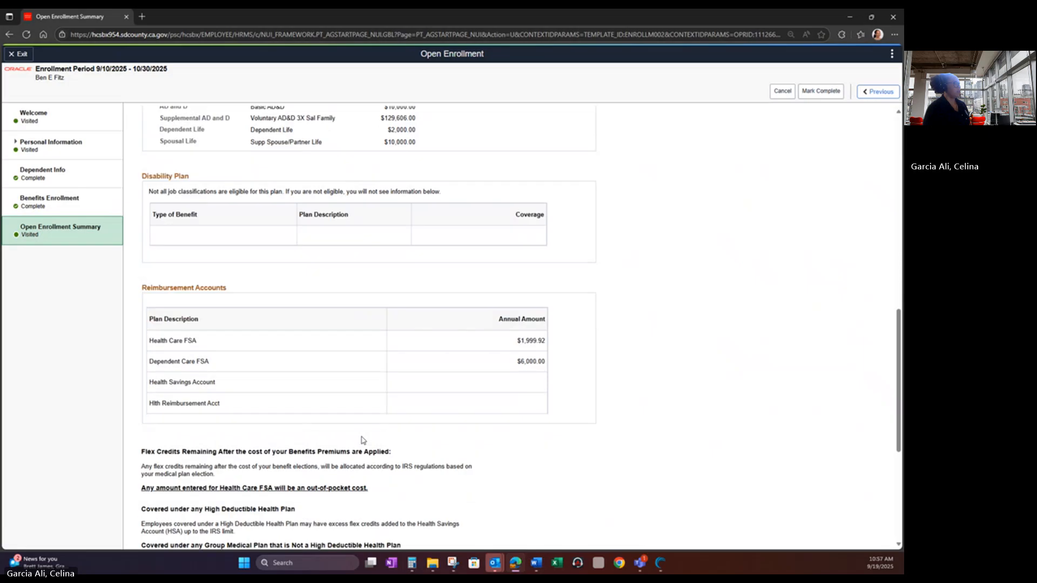
{"action": "scroll", "coordinate": [362, 440], "scroll_direction": "down", "scroll_amount": 3}
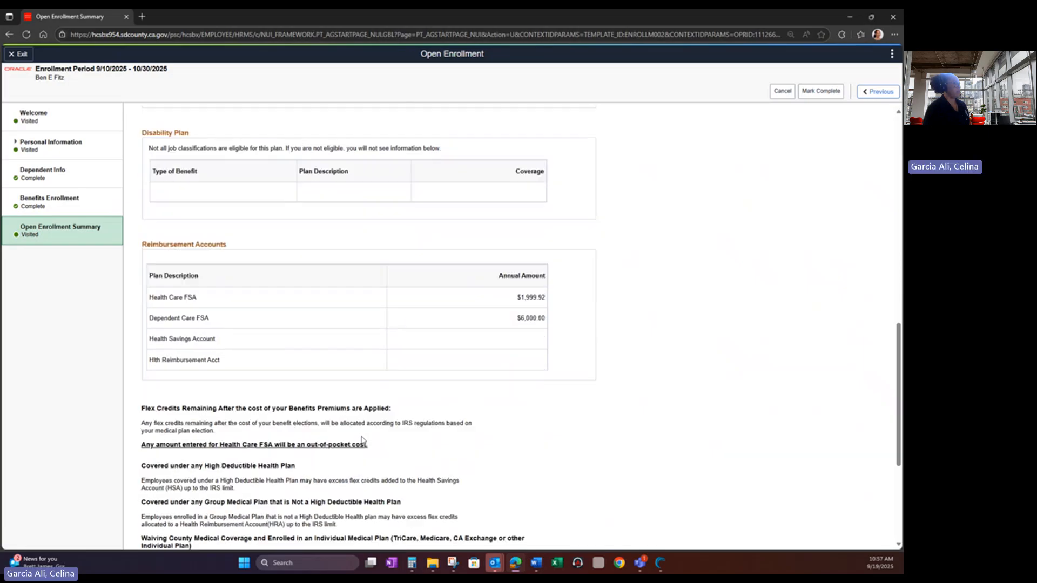
{"action": "scroll", "coordinate": [362, 439], "scroll_direction": "down", "scroll_amount": 2}
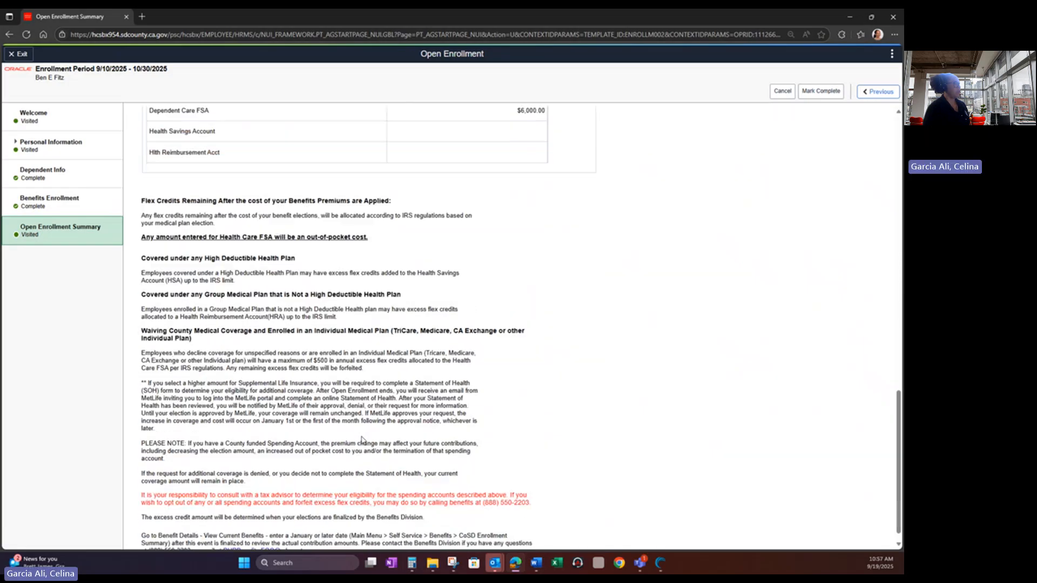
{"action": "scroll", "coordinate": [362, 437], "scroll_direction": "up", "scroll_amount": 4}
{"action": "scroll", "coordinate": [362, 436], "scroll_direction": "up", "scroll_amount": 5}
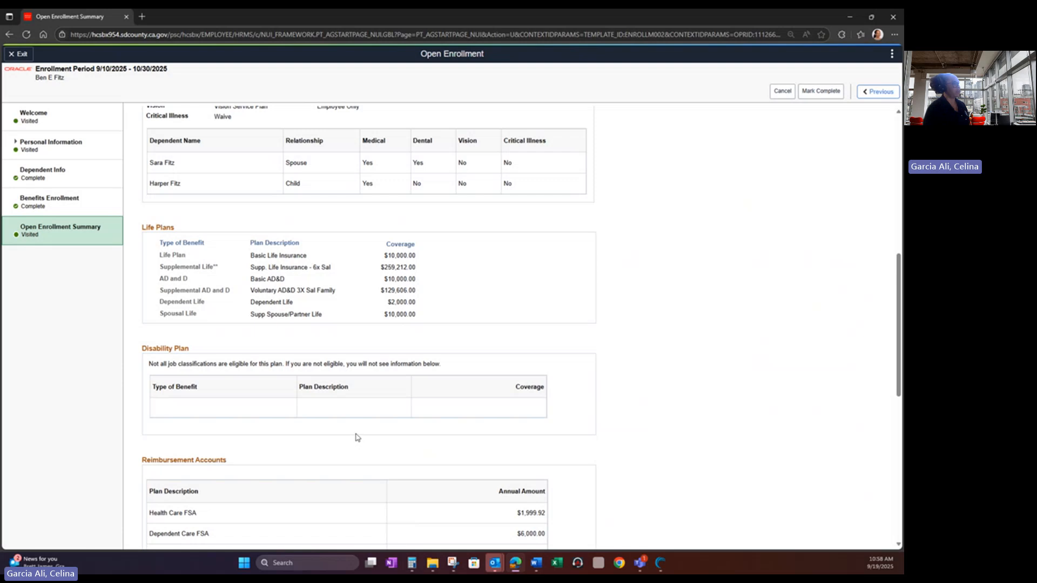
{"action": "scroll", "coordinate": [362, 440], "scroll_direction": "down", "scroll_amount": 3}
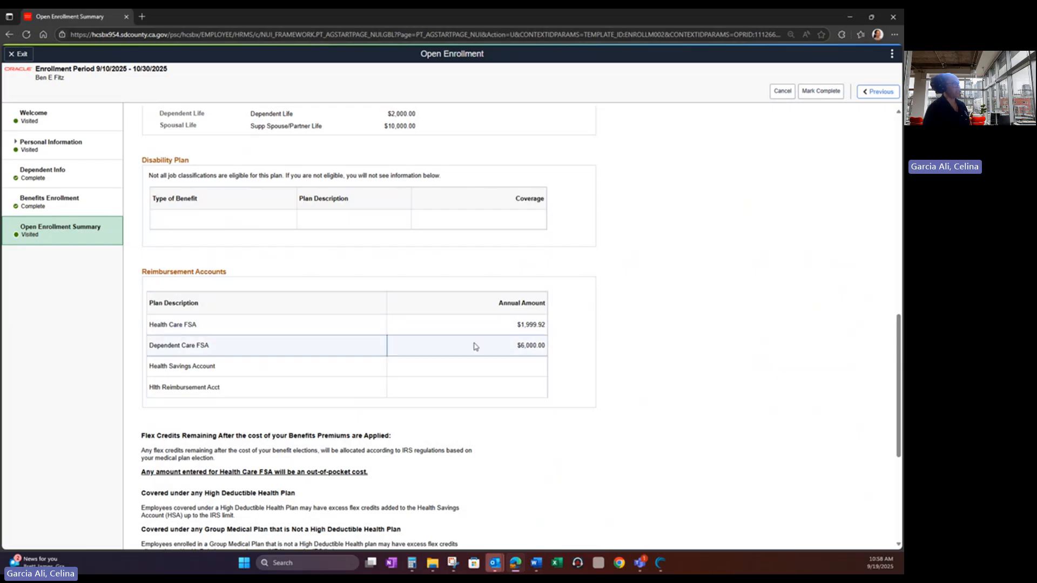
{"action": "scroll", "coordinate": [475, 346], "scroll_direction": "down", "scroll_amount": 5}
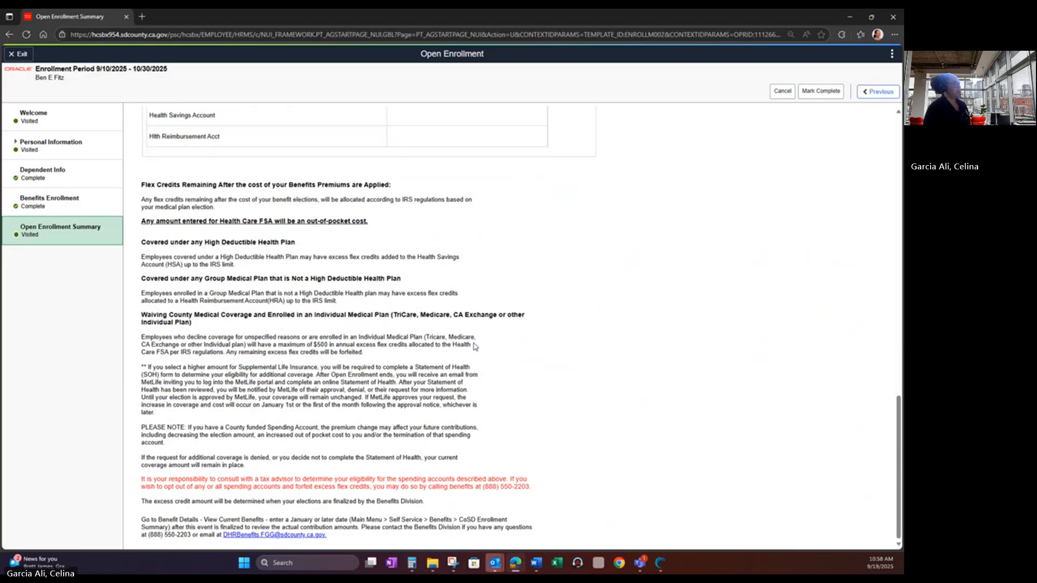
{"action": "scroll", "coordinate": [474, 347], "scroll_direction": "up", "scroll_amount": 15}
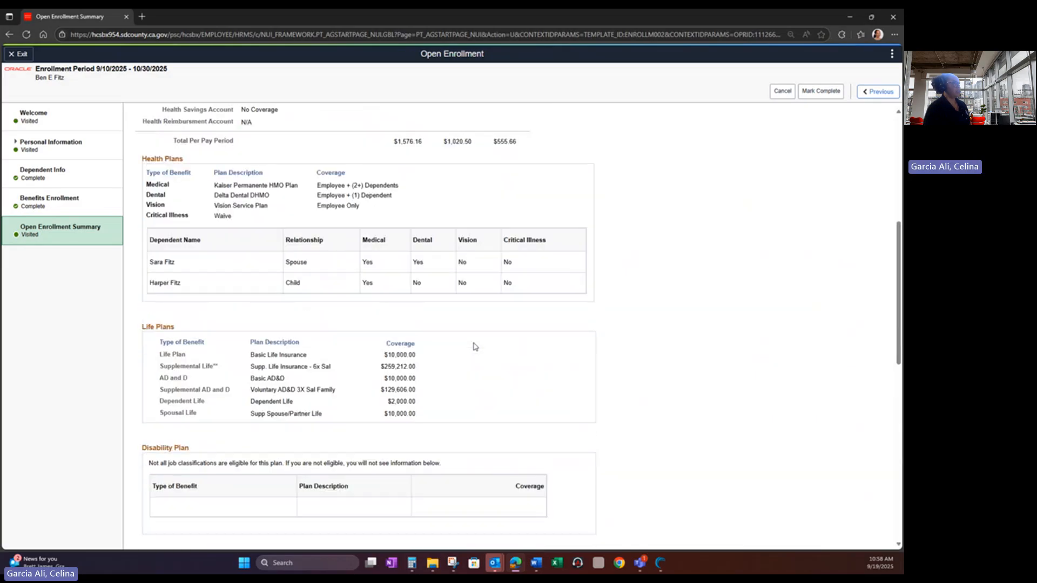
{"action": "scroll", "coordinate": [475, 347], "scroll_direction": "up", "scroll_amount": 3}
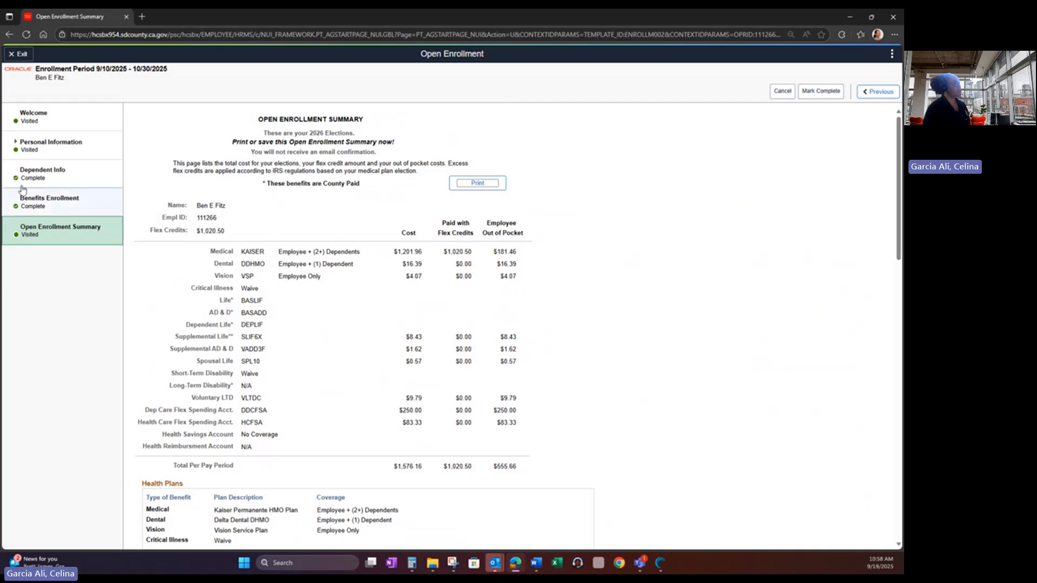
- Reopen the Medical election from Benefits Enrollment and unenroll both the spouse and the child
{"action": "left_click", "coordinate": [91, 204]}
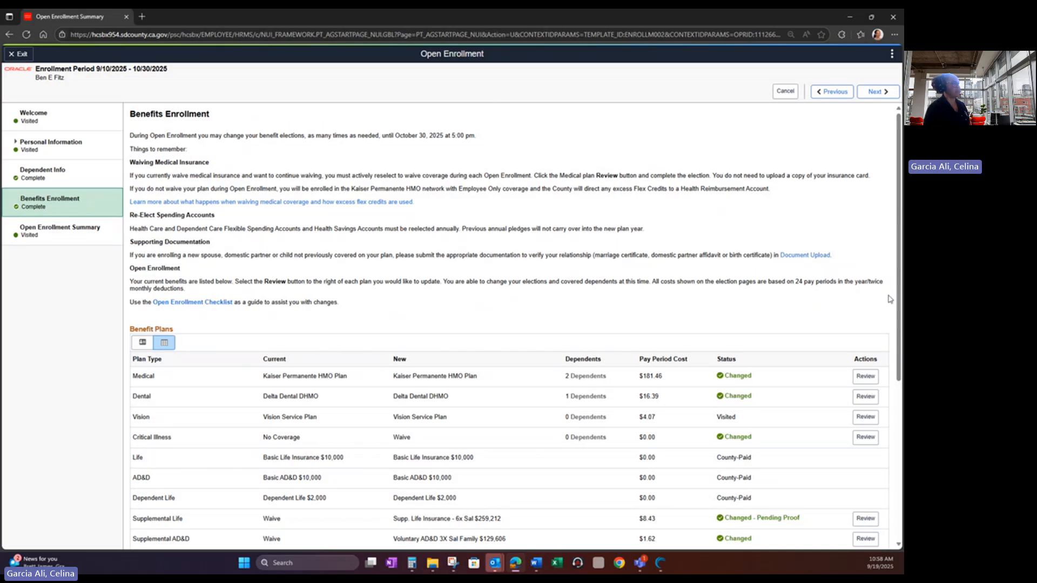
{"action": "left_click", "coordinate": [854, 379]}
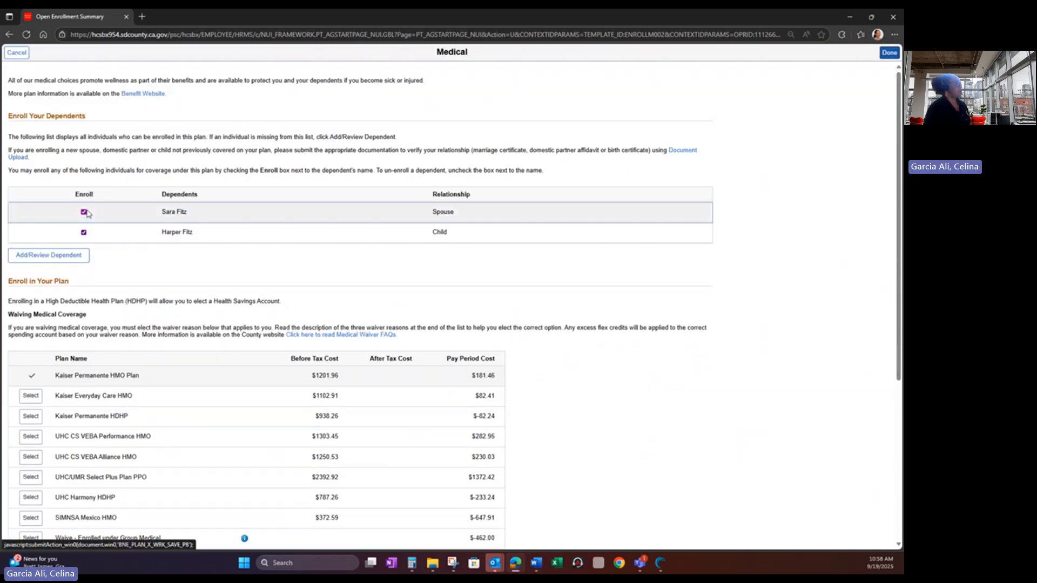
{"action": "left_click", "coordinate": [84, 212]}
{"action": "left_click", "coordinate": [84, 233]}
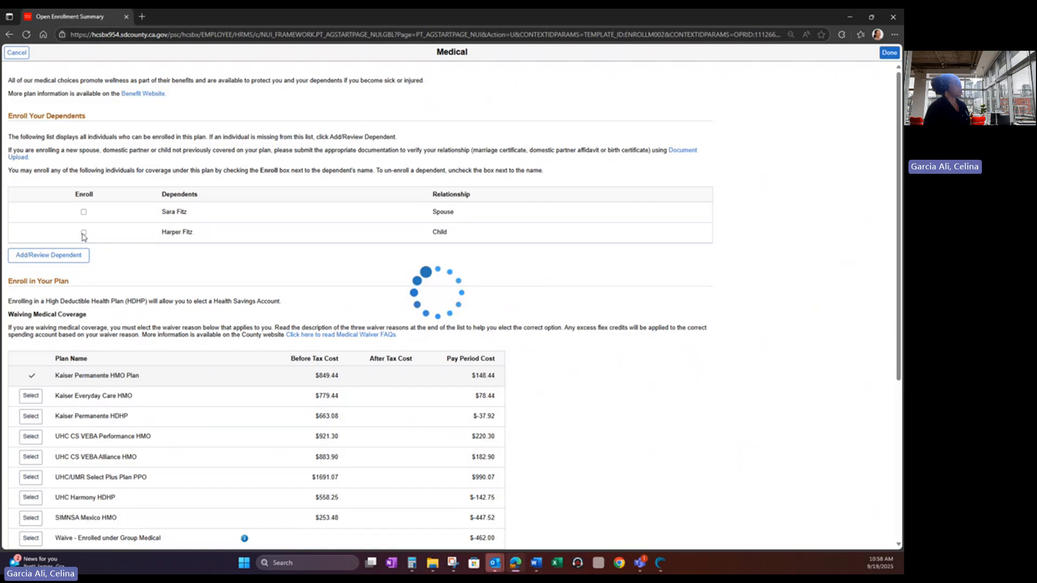
- Start a new dependent from the dependent list and enter the dependent's first and last name
{"action": "left_click", "coordinate": [86, 260]}
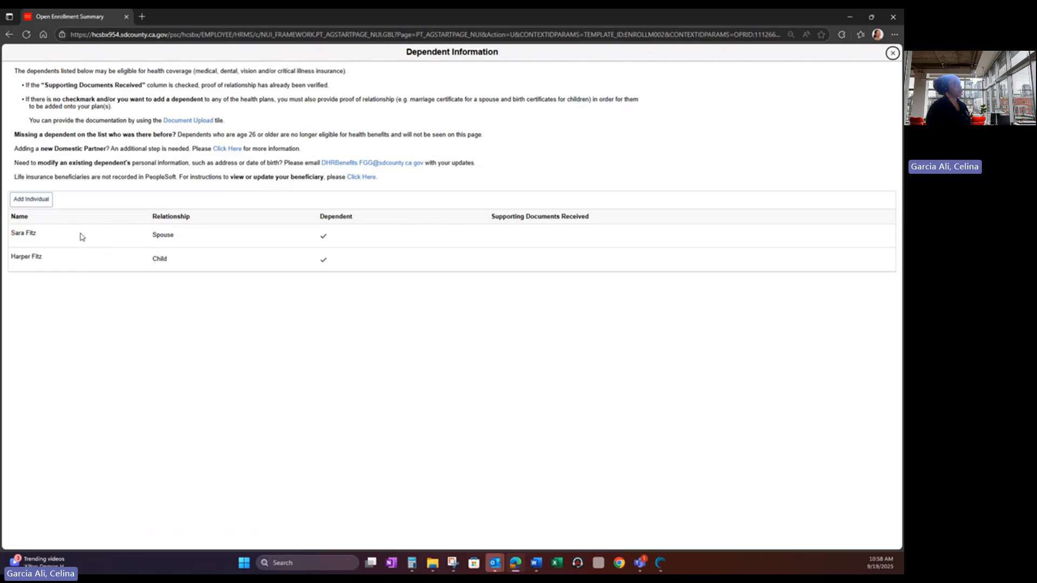
{"action": "left_click", "coordinate": [43, 198]}
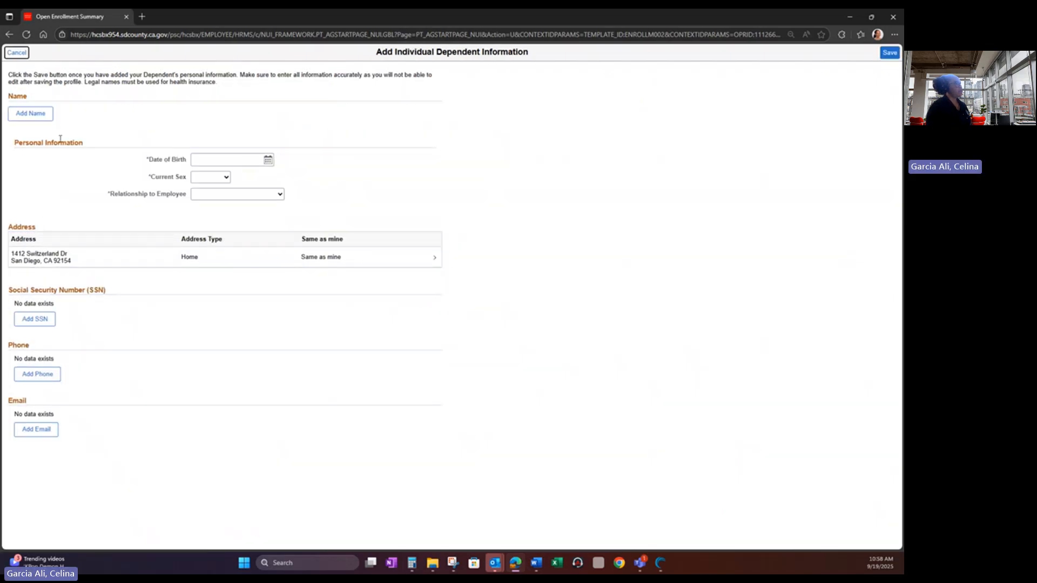
{"action": "left_click", "coordinate": [44, 117]}
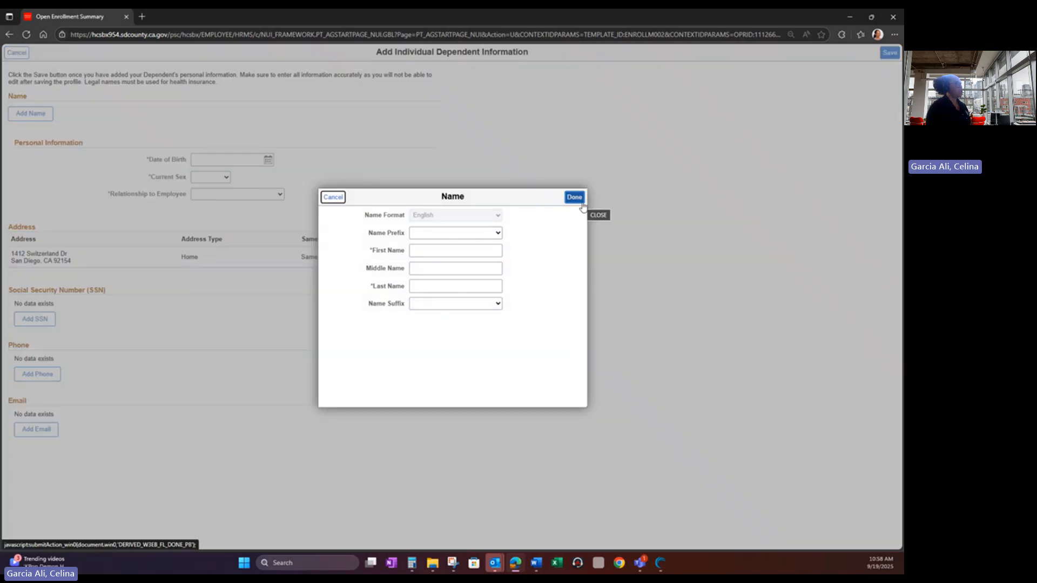
{"action": "left_click", "coordinate": [459, 251]}
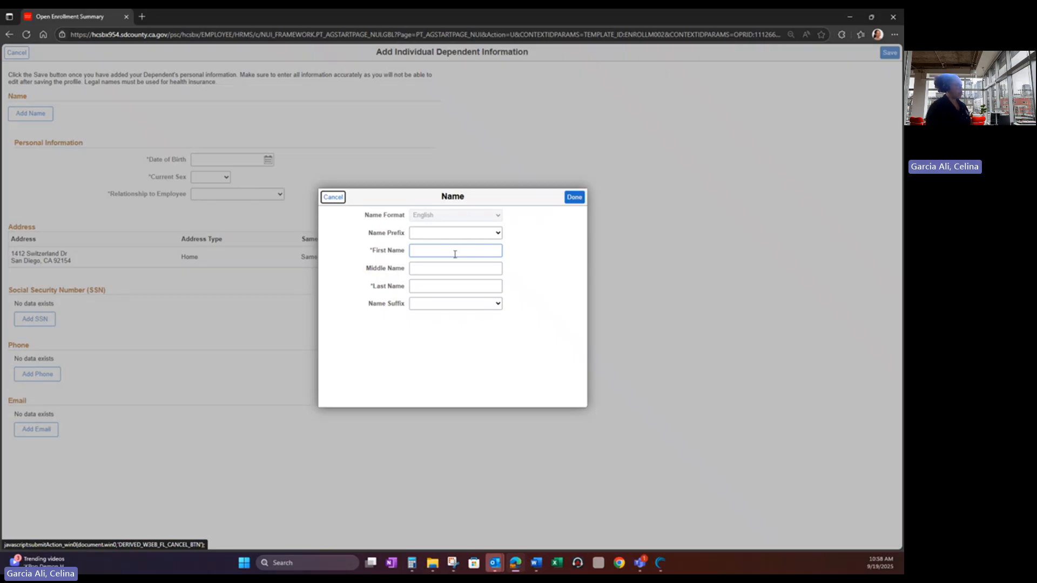
{"action": "left_click", "coordinate": [454, 253]}
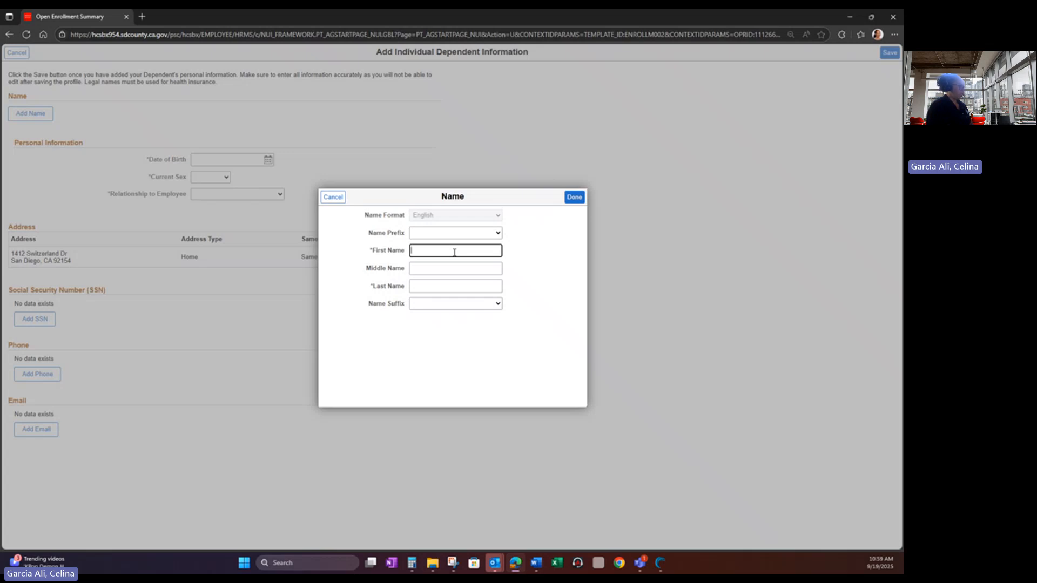
{"action": "left_click", "coordinate": [444, 286]}
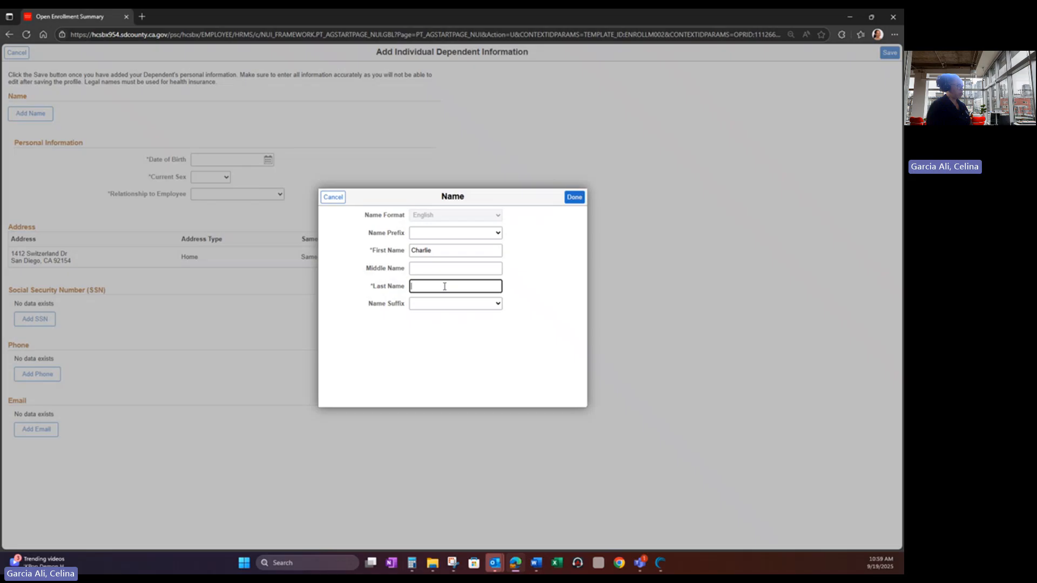
{"action": "left_click", "coordinate": [573, 197]}
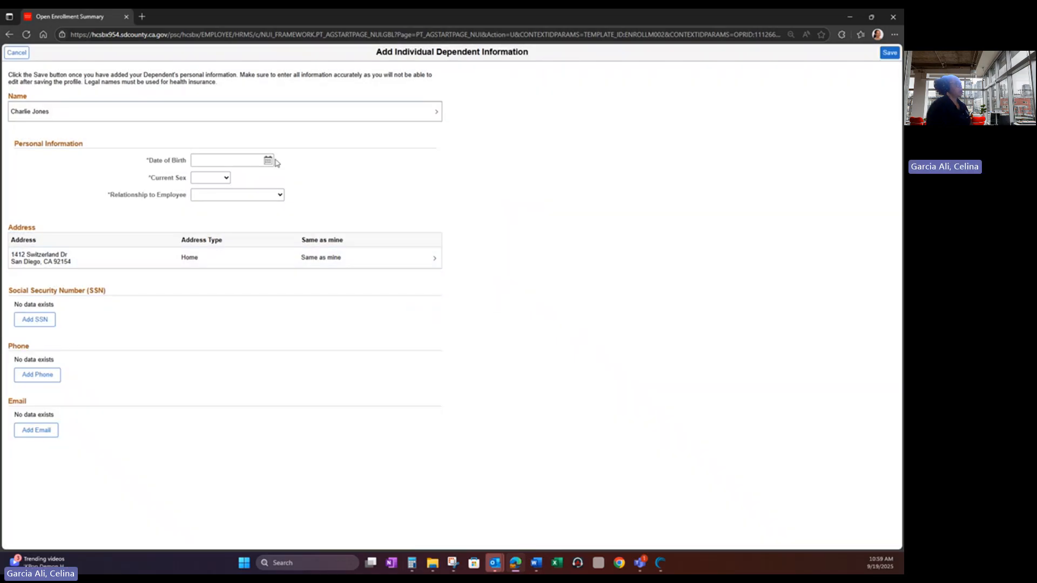
- Set the new dependent's date of birth to 02/05/2000 using the calendar
{"action": "left_click", "coordinate": [268, 161]}
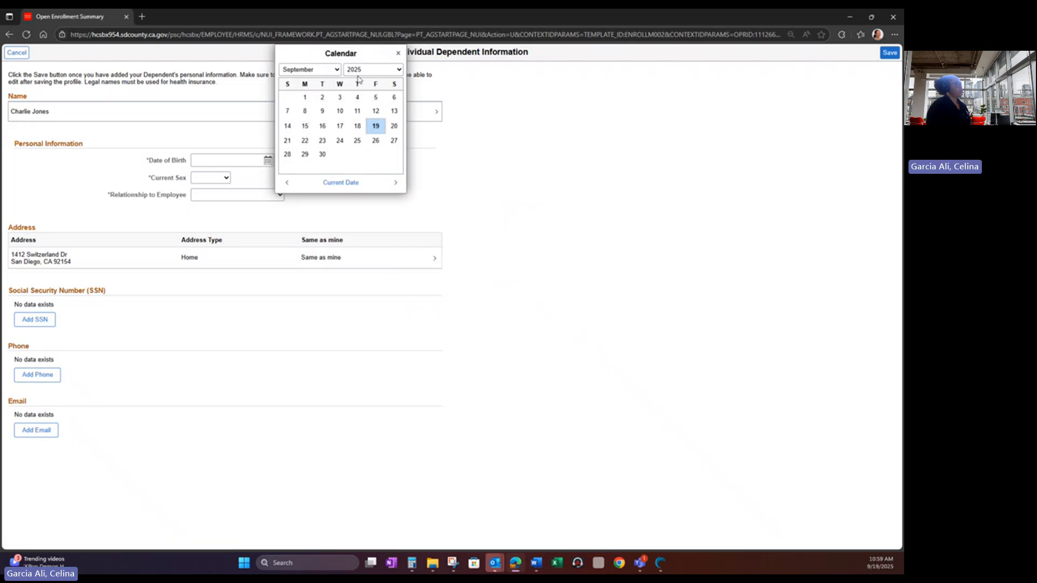
{"action": "left_click", "coordinate": [309, 69]}
{"action": "left_click", "coordinate": [313, 95]}
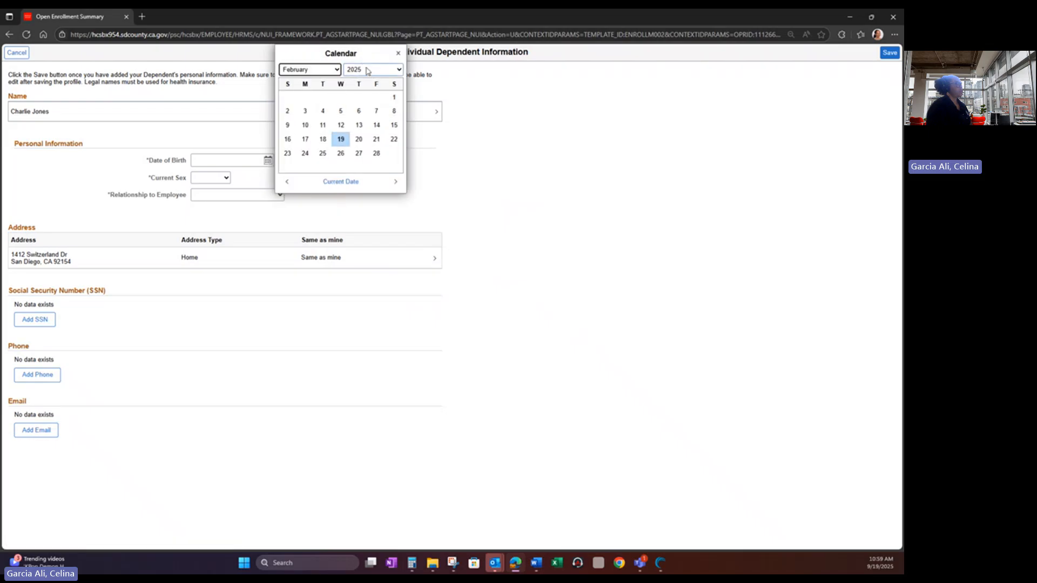
{"action": "left_click", "coordinate": [343, 113]}
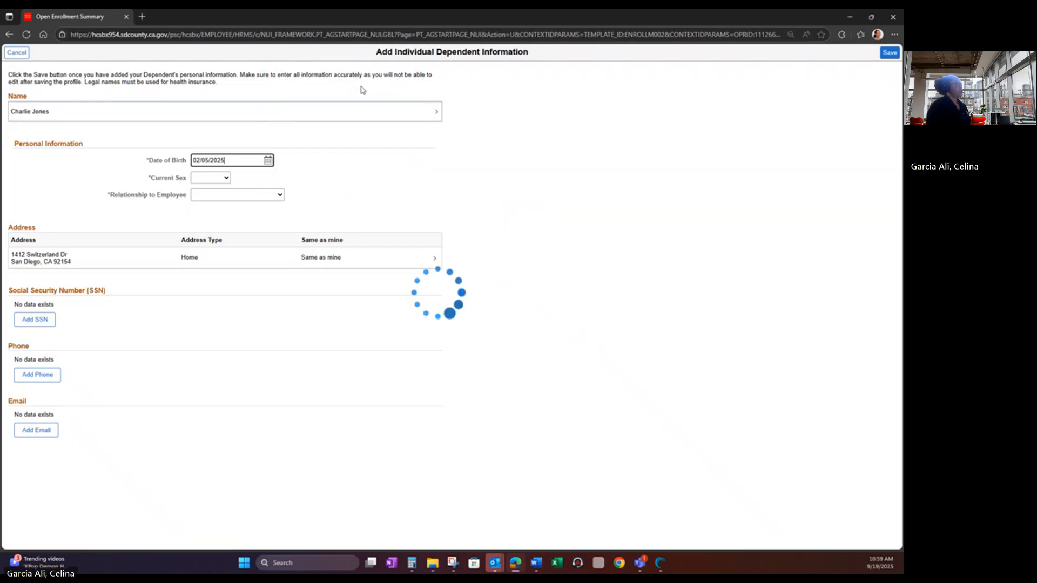
{"action": "left_click", "coordinate": [267, 161]}
{"action": "left_click", "coordinate": [373, 69]}
{"action": "scroll", "coordinate": [374, 140], "scroll_direction": "up", "scroll_amount": 3}
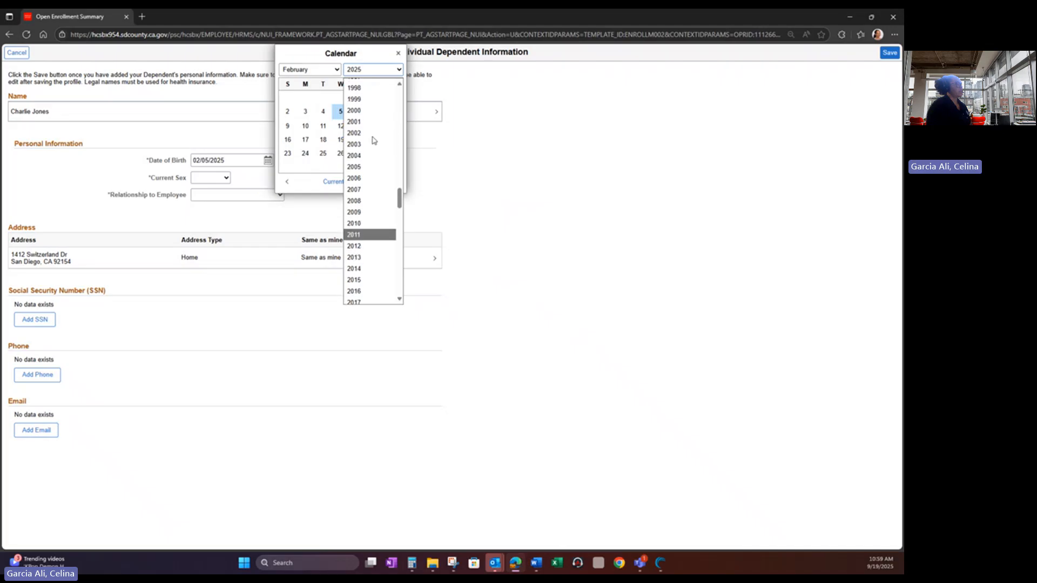
{"action": "scroll", "coordinate": [372, 141], "scroll_direction": "up", "scroll_amount": 1}
{"action": "left_click", "coordinate": [371, 143]}
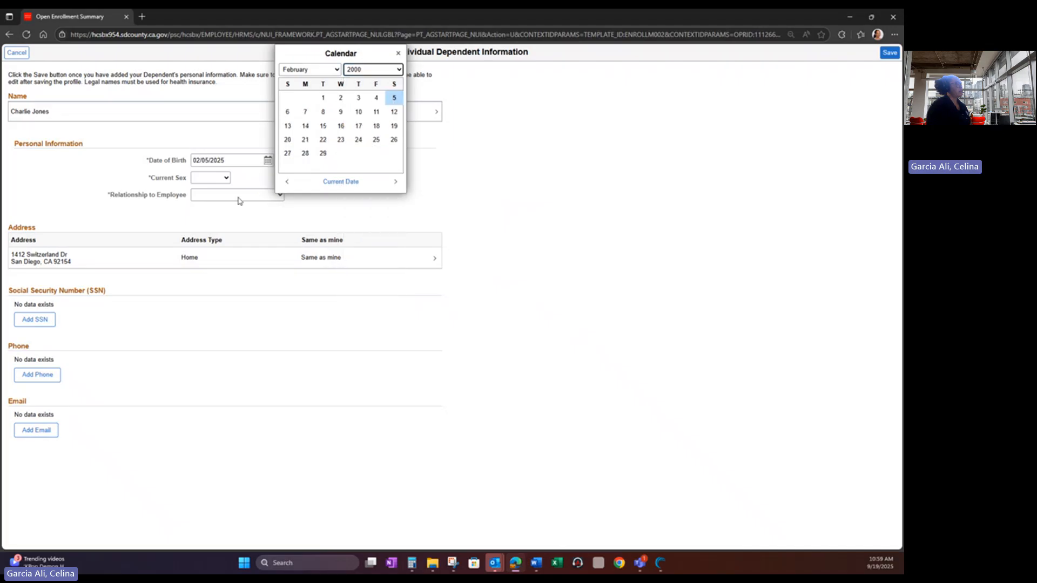
{"action": "left_click", "coordinate": [393, 97]}
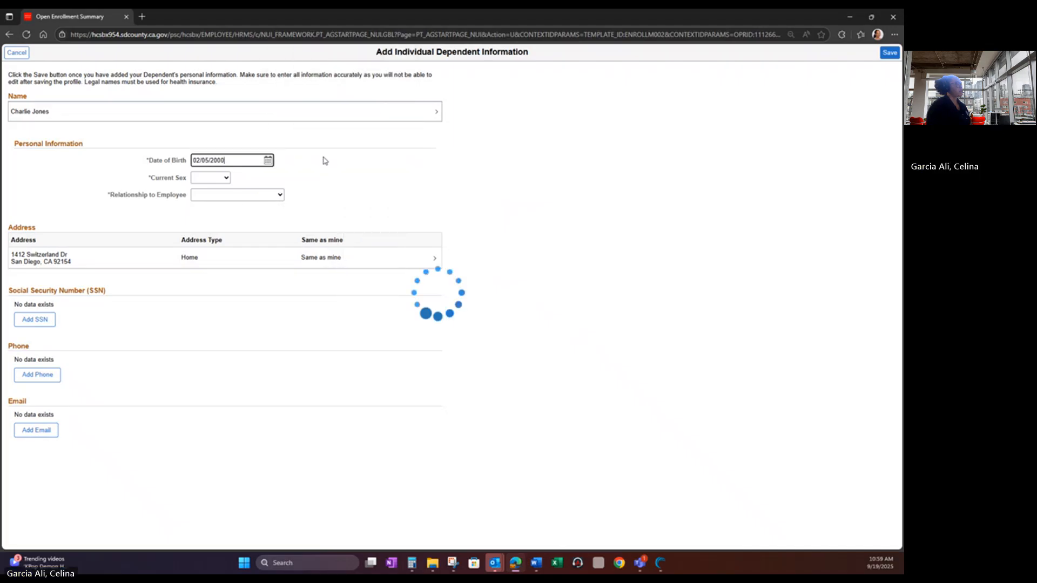
- Set Current Sex to Female and Relationship to Domestic Partner Adult, then save the dependent
{"action": "left_click", "coordinate": [227, 179]}
{"action": "left_click", "coordinate": [220, 202]}
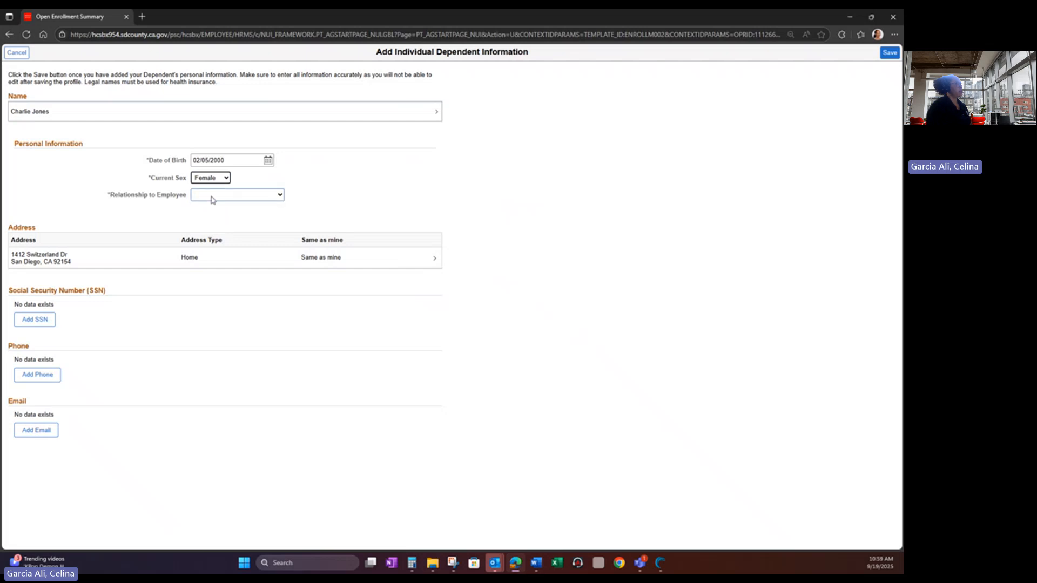
{"action": "left_click", "coordinate": [216, 196]}
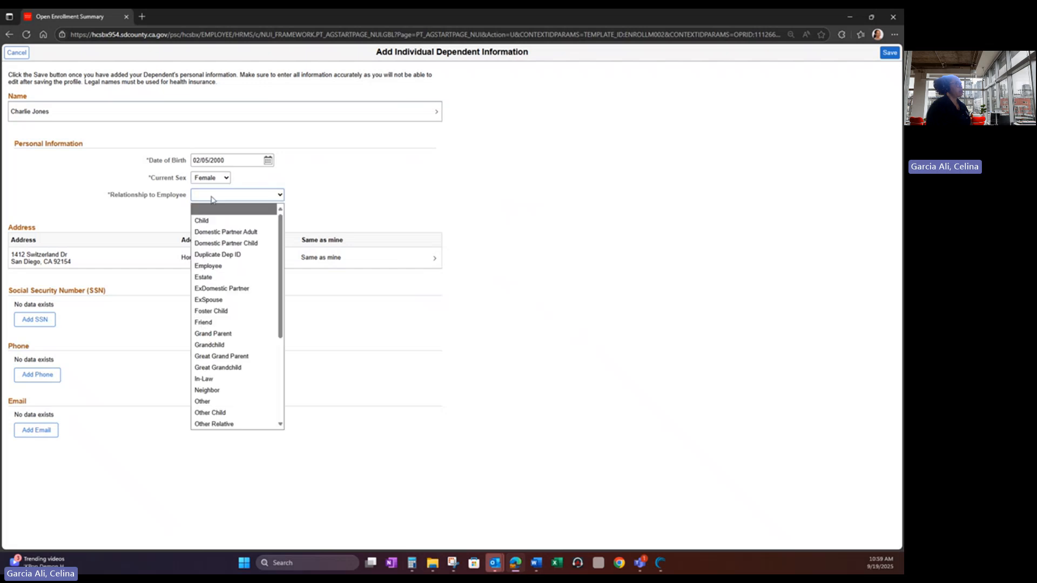
{"action": "left_click", "coordinate": [221, 234]}
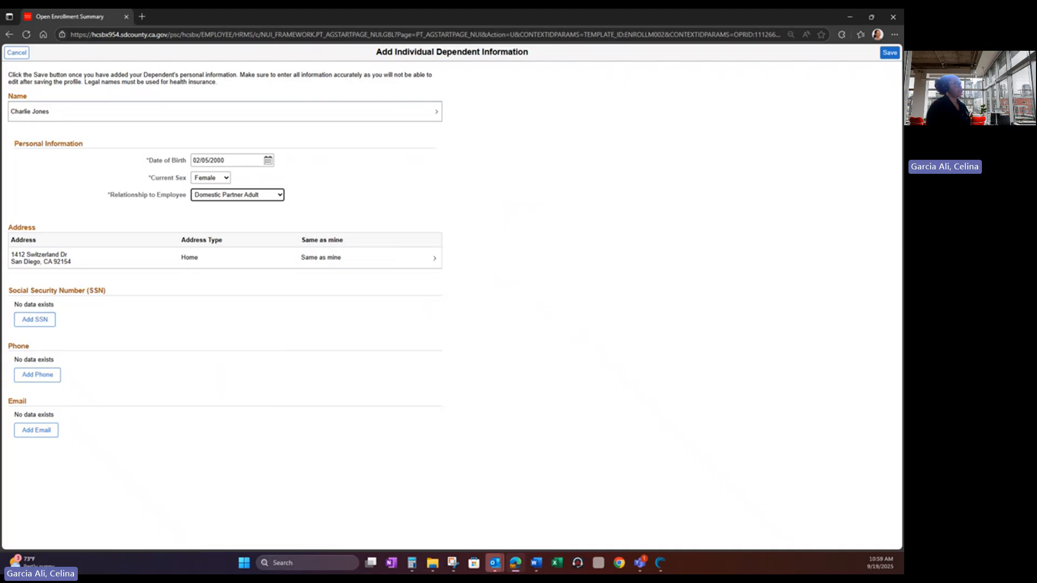
{"action": "left_click", "coordinate": [889, 53]}
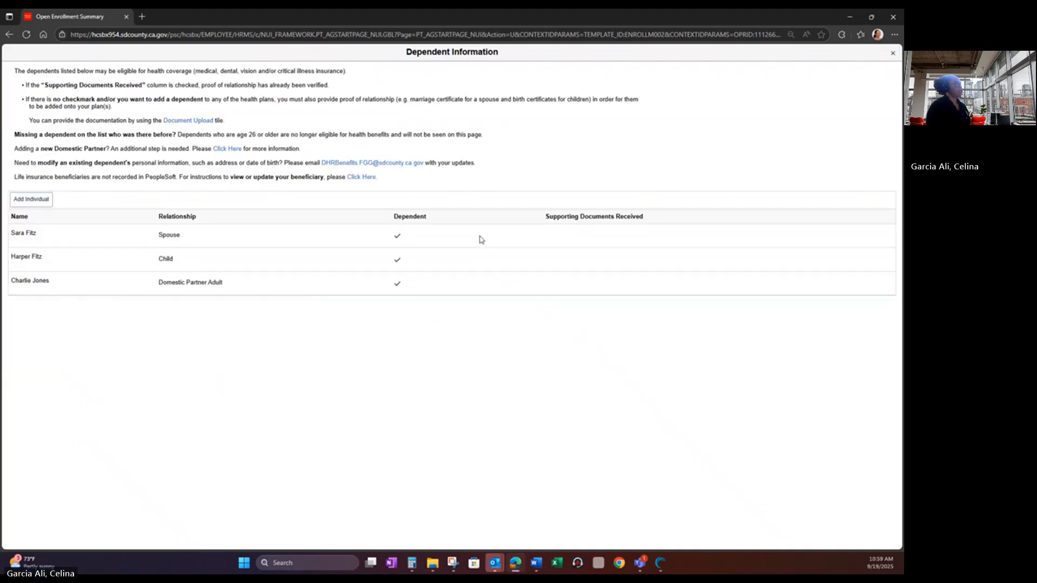
- Try enrolling the new domestic partner in medical, then unenroll them after the coverage-not-available error
{"action": "left_click", "coordinate": [888, 61]}
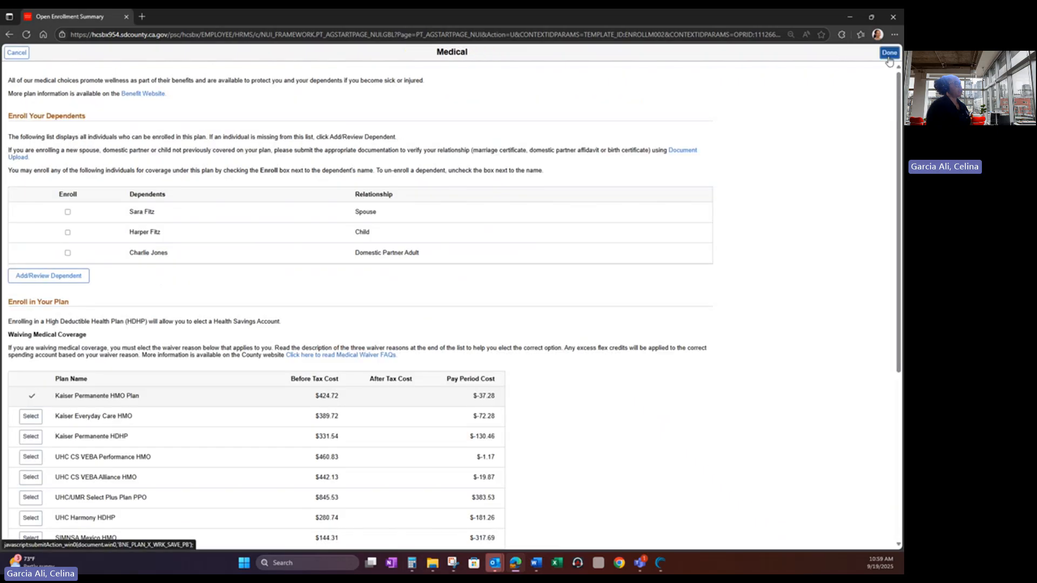
{"action": "left_click", "coordinate": [68, 253]}
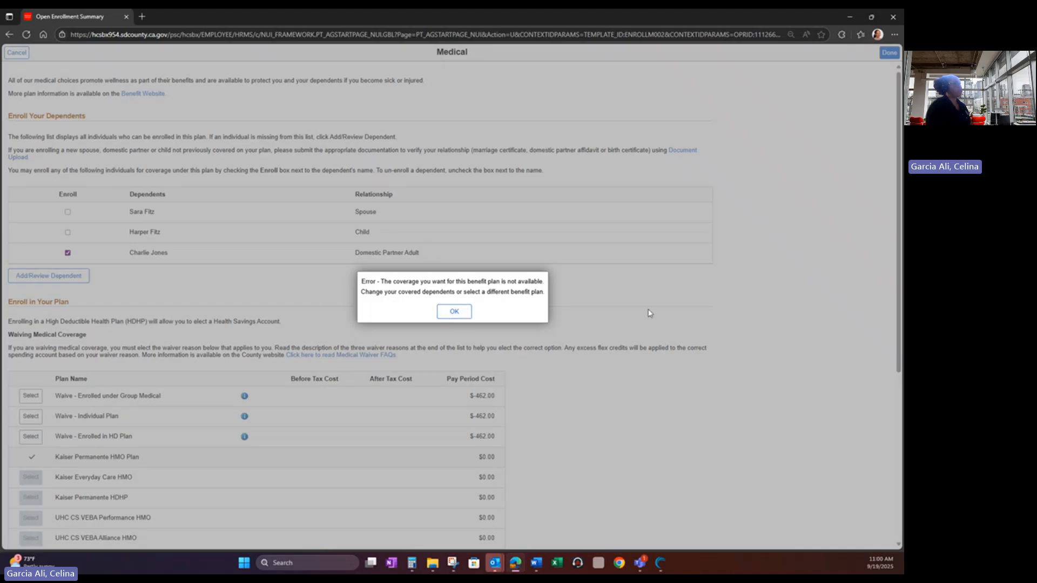
{"action": "left_click", "coordinate": [454, 313]}
{"action": "scroll", "coordinate": [455, 316], "scroll_direction": "down", "scroll_amount": 3}
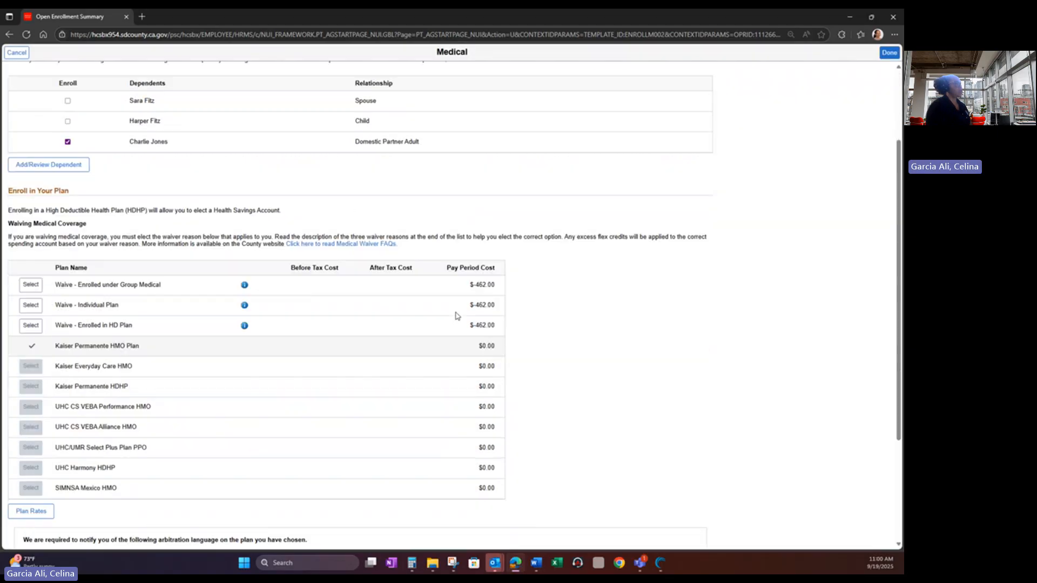
{"action": "scroll", "coordinate": [456, 315], "scroll_direction": "up", "scroll_amount": 3}
{"action": "left_click", "coordinate": [68, 252]}
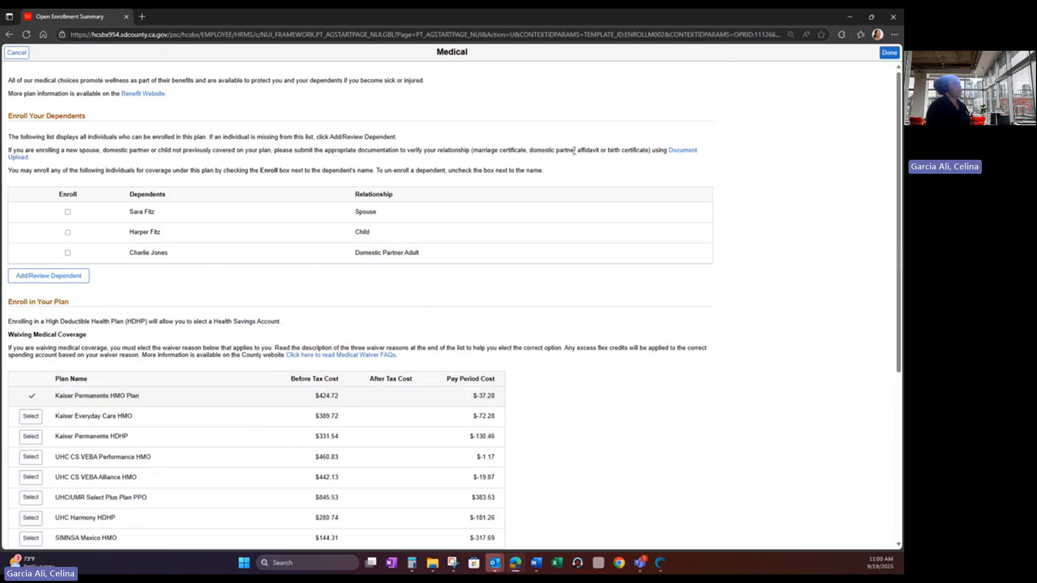
- Save the Kaiser Permanente HMO election with no dependents and answer Yes to certification
{"action": "left_click", "coordinate": [888, 53]}
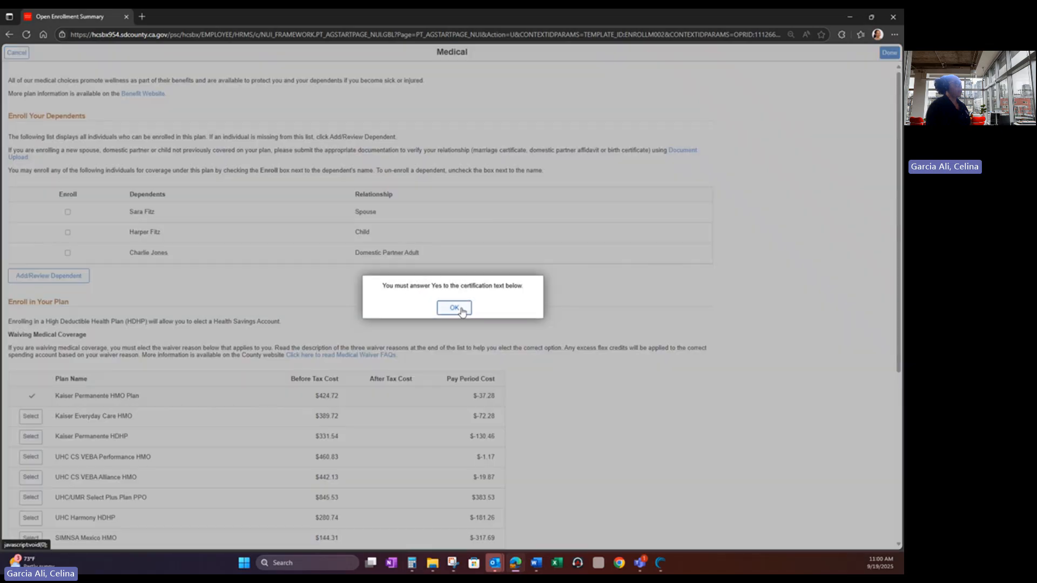
{"action": "left_click", "coordinate": [461, 312]}
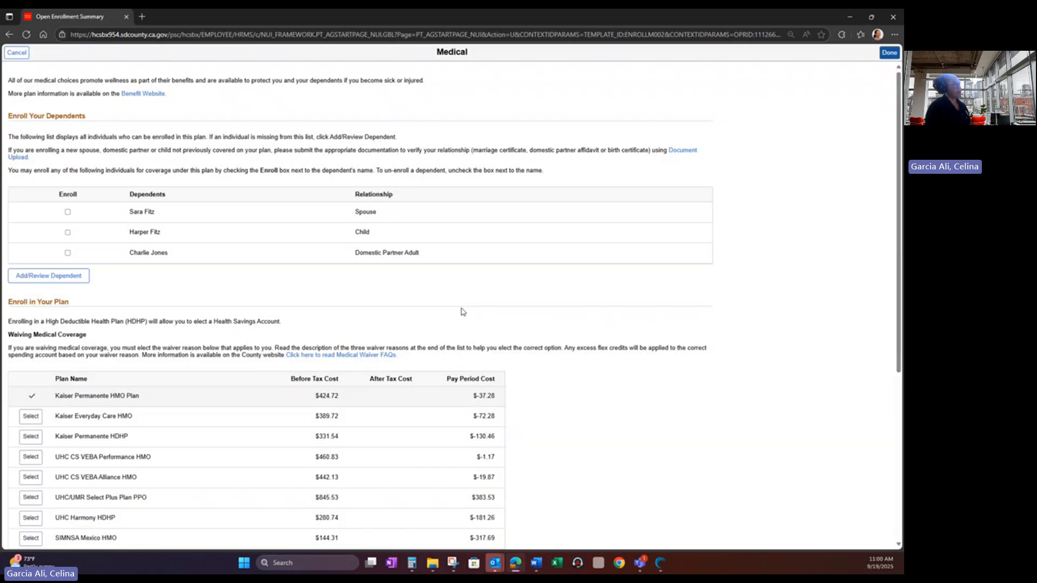
{"action": "scroll", "coordinate": [463, 312], "scroll_direction": "down", "scroll_amount": 5}
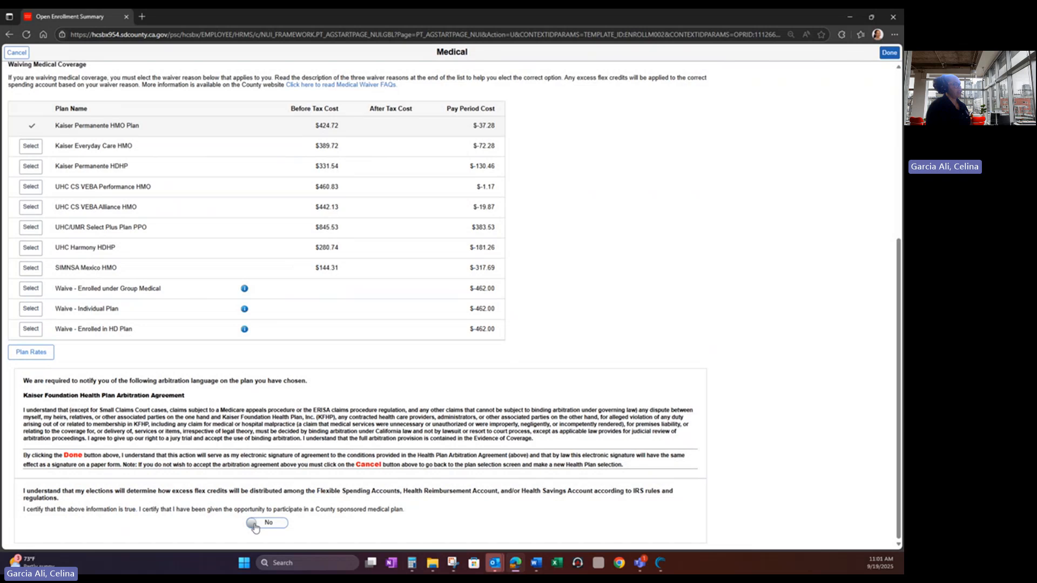
{"action": "left_click", "coordinate": [255, 525]}
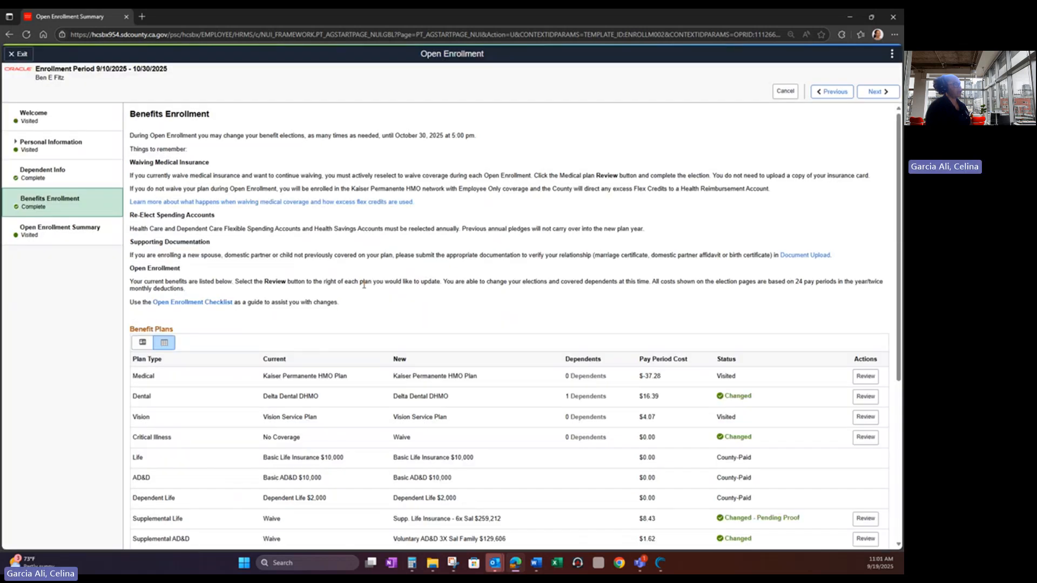
- Reopen Medical, read the Group Medical waiver description, and select Waive - Enrolled under Group Medical
{"action": "scroll", "coordinate": [363, 284], "scroll_direction": "down", "scroll_amount": 4}
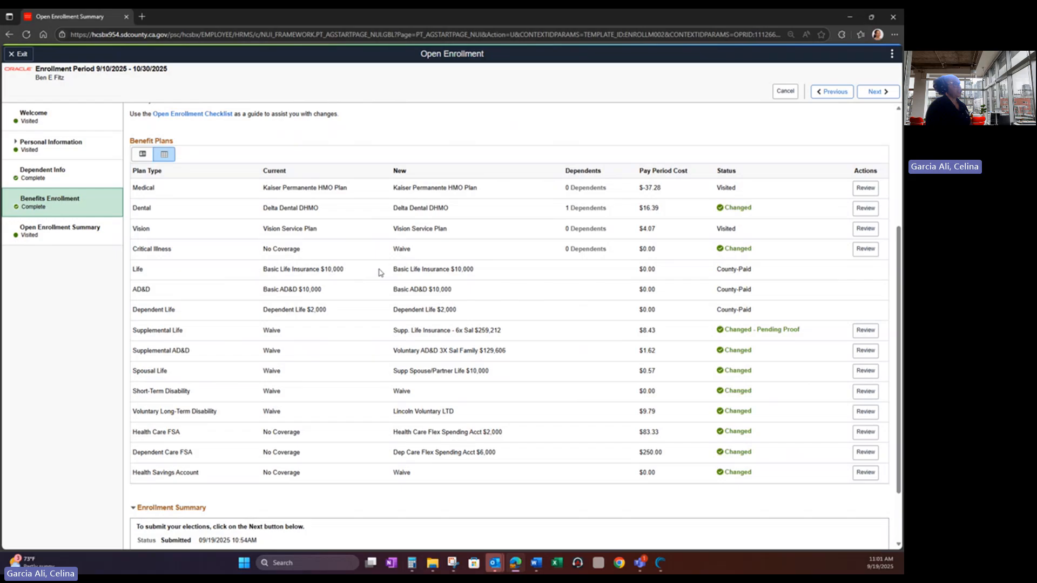
{"action": "left_click", "coordinate": [865, 192]}
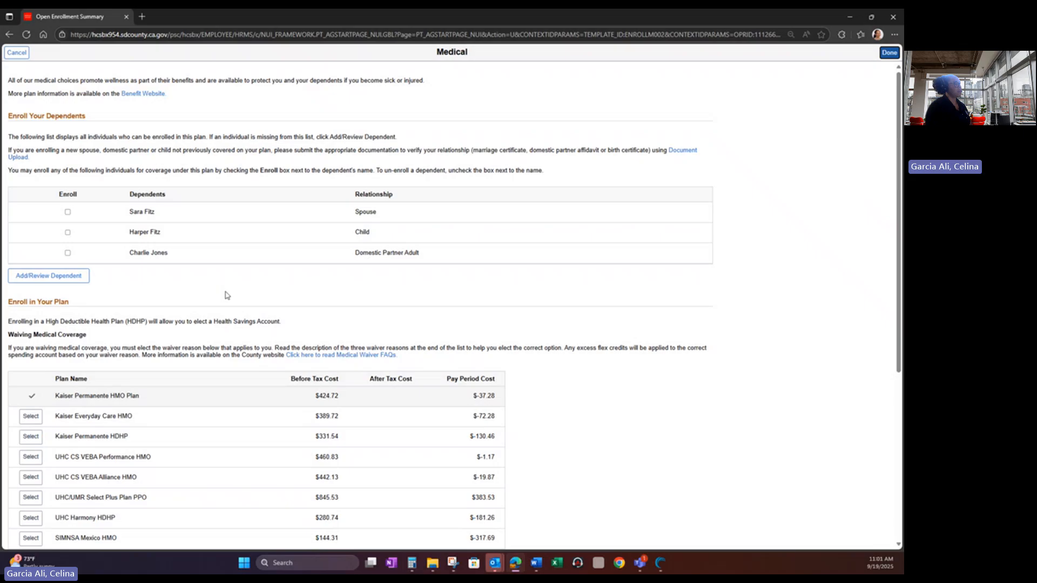
{"action": "scroll", "coordinate": [108, 290], "scroll_direction": "down", "scroll_amount": 5}
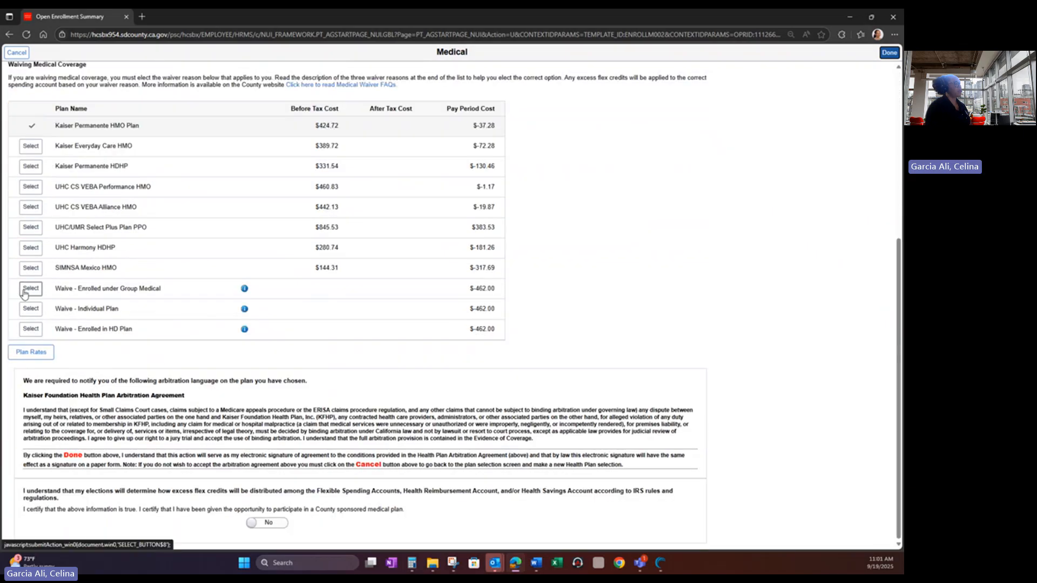
{"action": "left_click", "coordinate": [24, 293]}
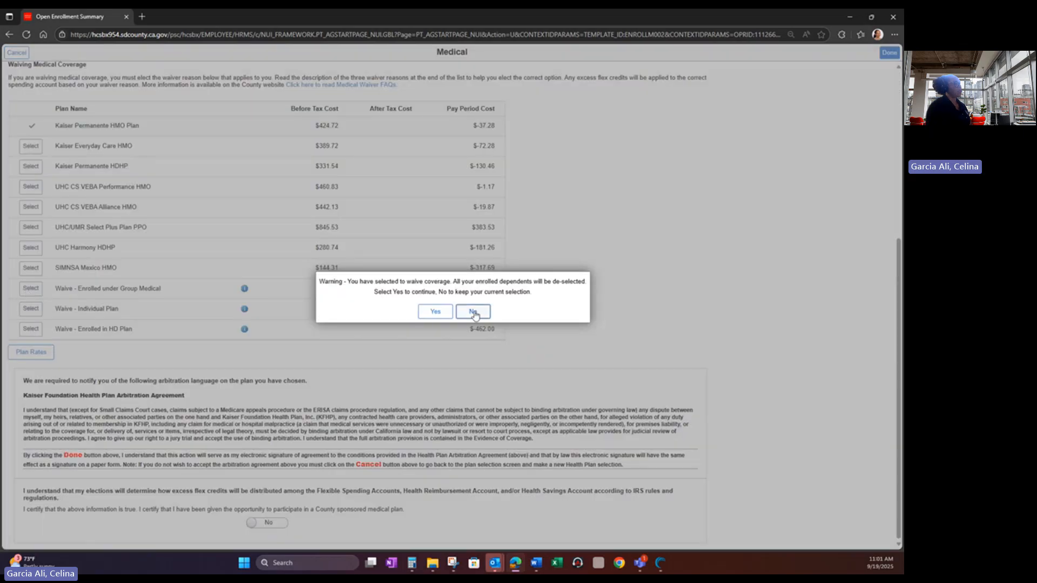
{"action": "left_click", "coordinate": [474, 313]}
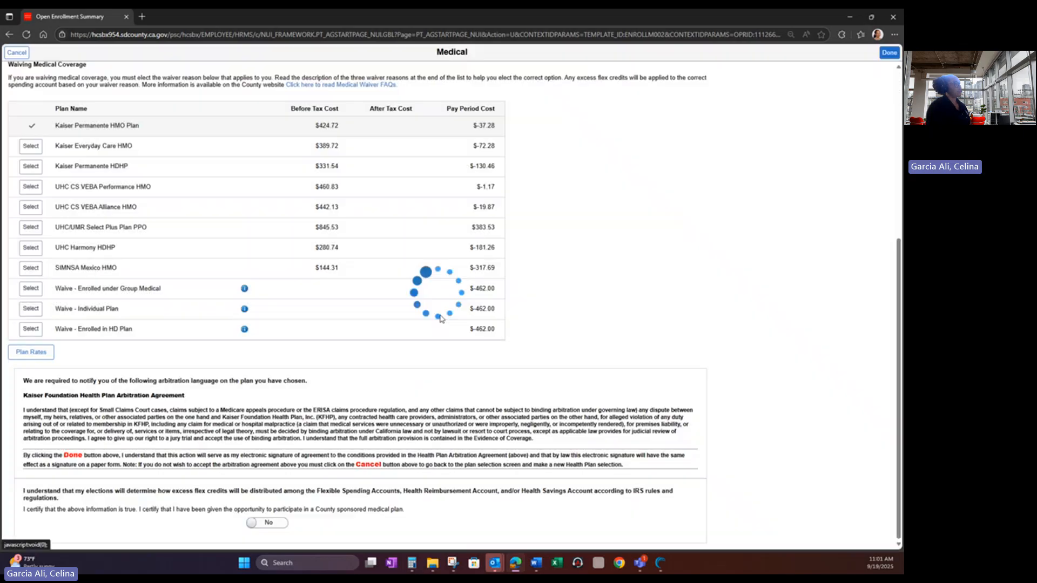
{"action": "left_click", "coordinate": [246, 291]}
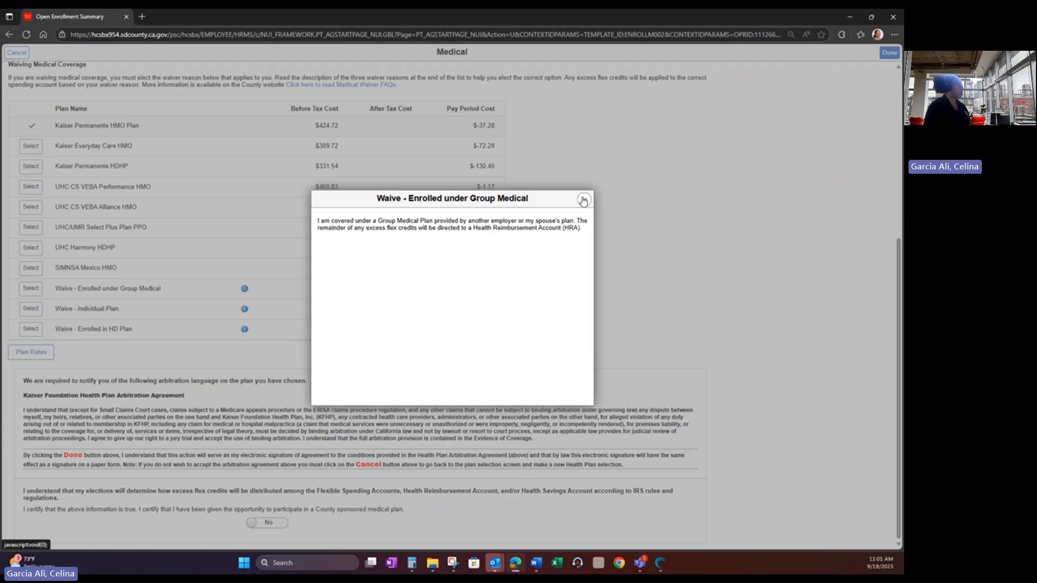
{"action": "left_click", "coordinate": [583, 200]}
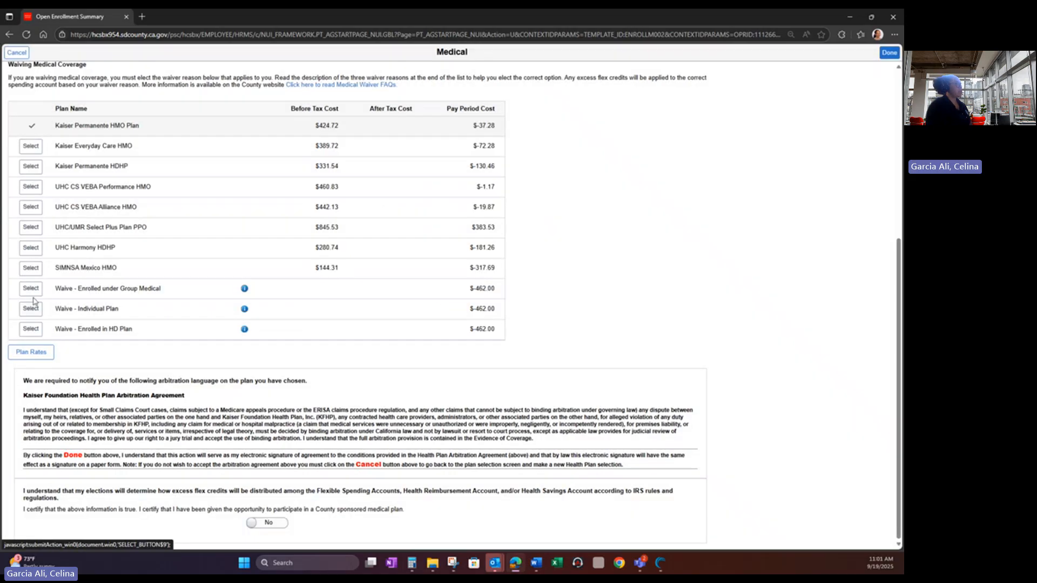
{"action": "left_click", "coordinate": [31, 289]}
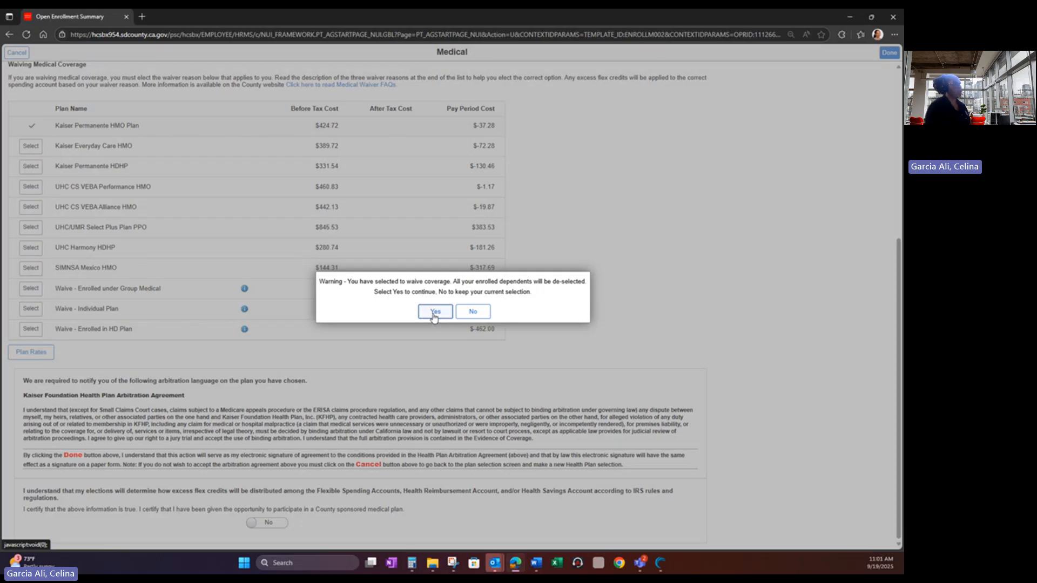
- Confirm the medical waiver, certify Yes, and save so Medical shows $-462.00, Changed
{"action": "left_click", "coordinate": [435, 313]}
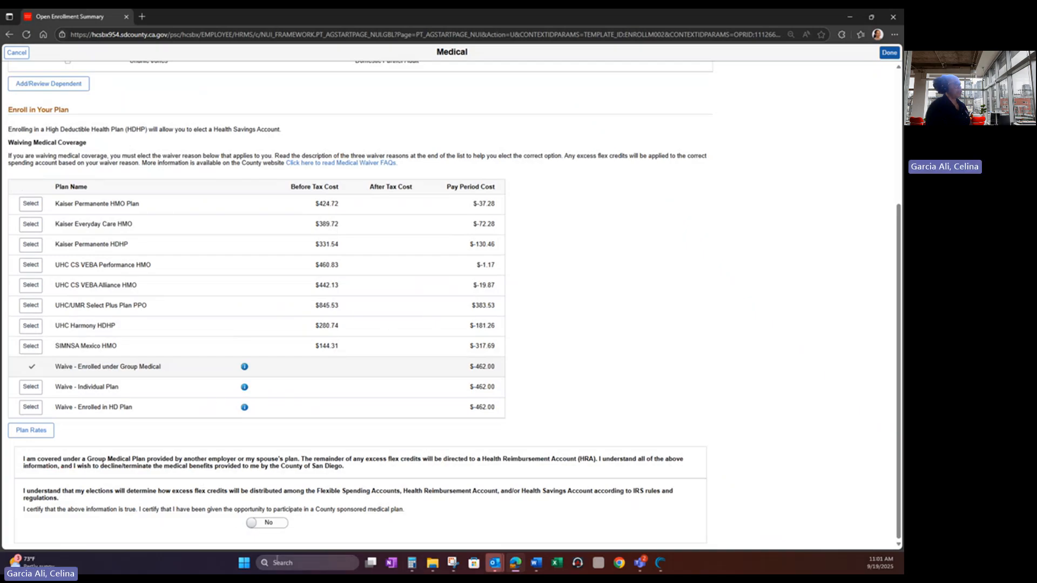
{"action": "left_click", "coordinate": [254, 529]}
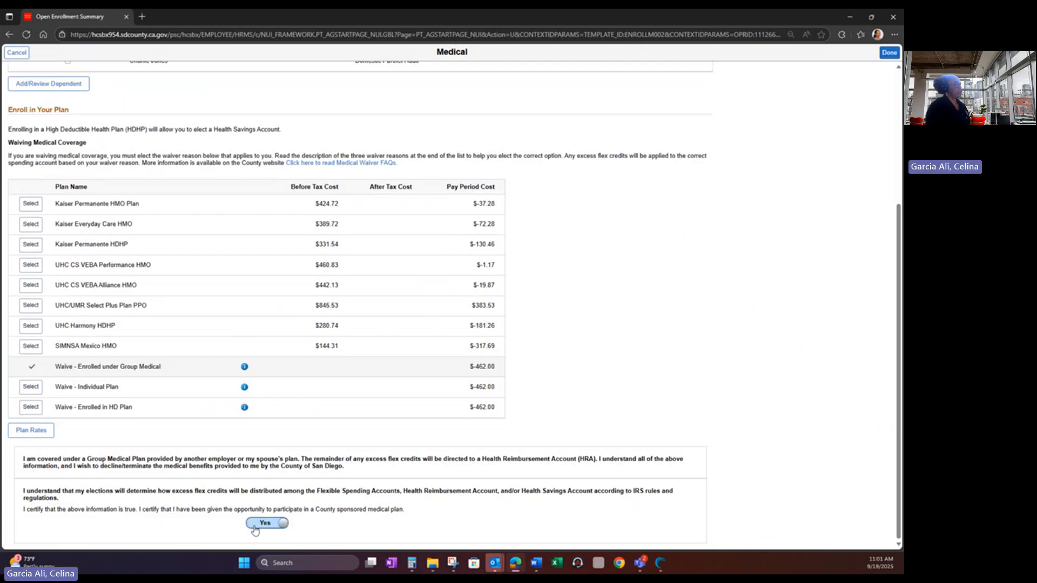
{"action": "left_click", "coordinate": [888, 53]}
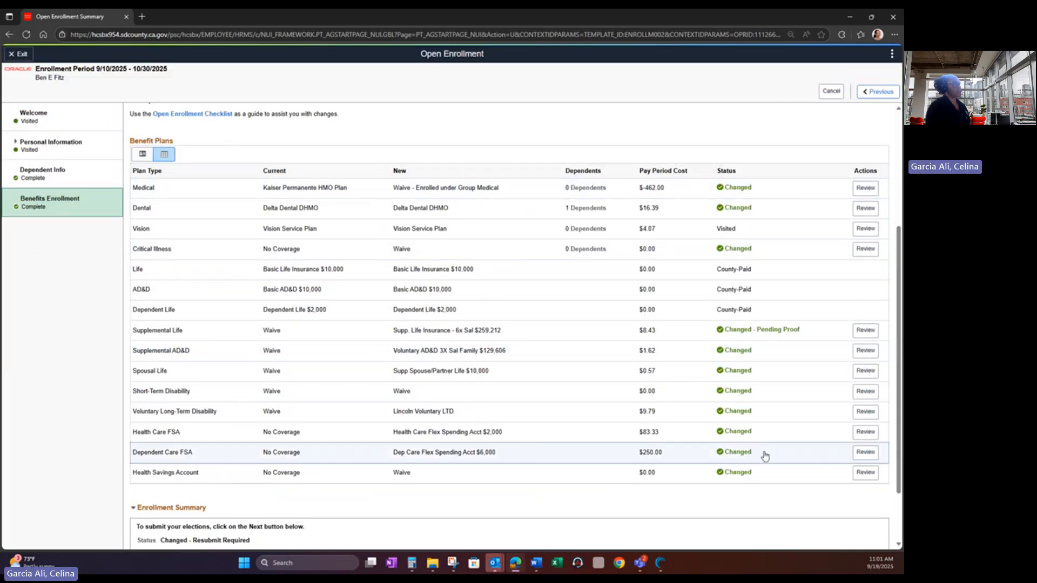
- Change the Dependent Care FSA annual pledge to 7,500, recalculated to $312.50 per pay period
{"action": "left_click", "coordinate": [864, 452]}
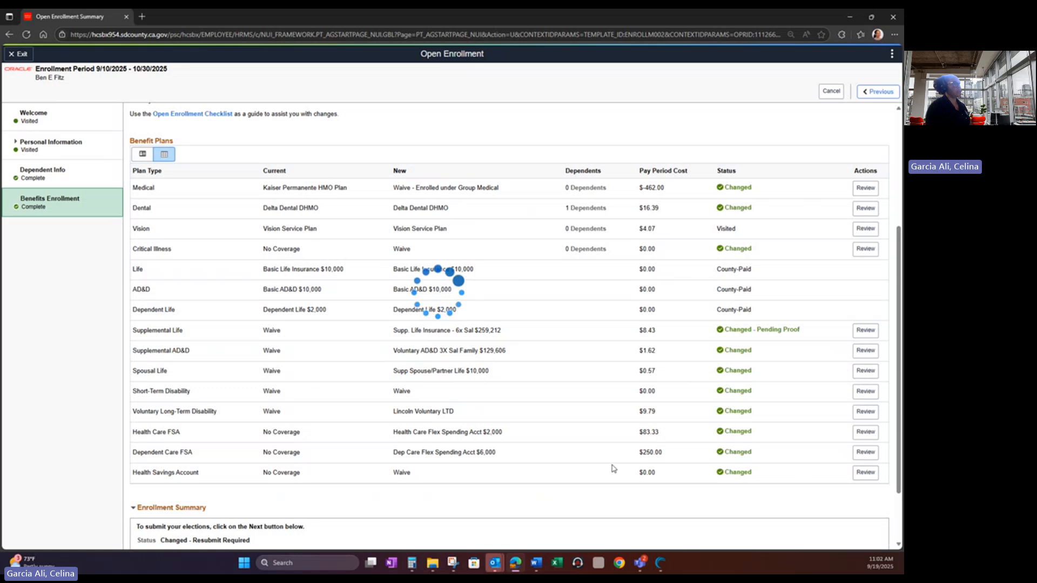
{"action": "left_click_drag", "start_coordinate": [287, 278], "coordinate": [203, 280]}
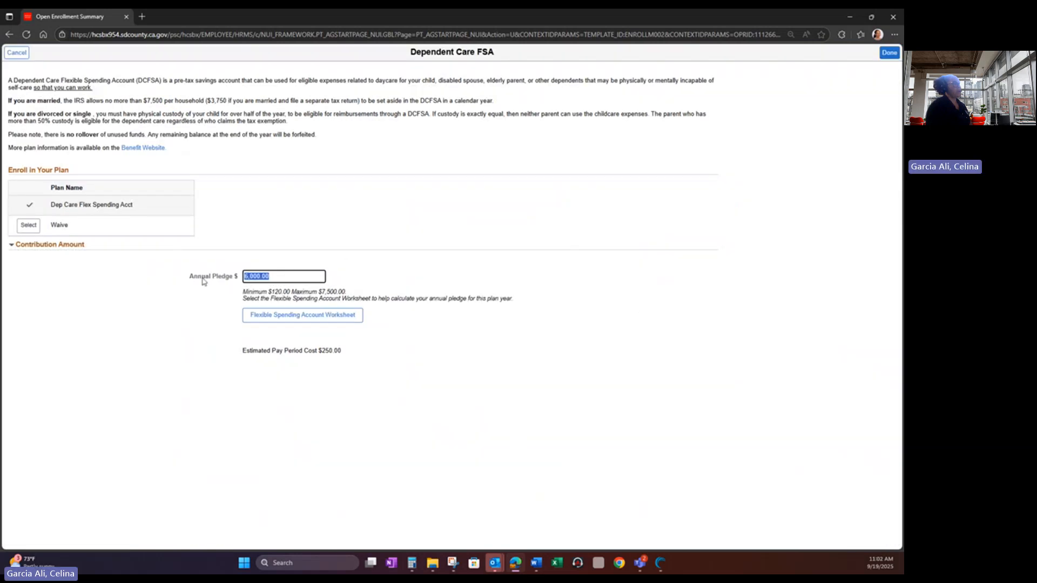
{"action": "type", "text": "7500"}
{"action": "left_click", "coordinate": [333, 320]}
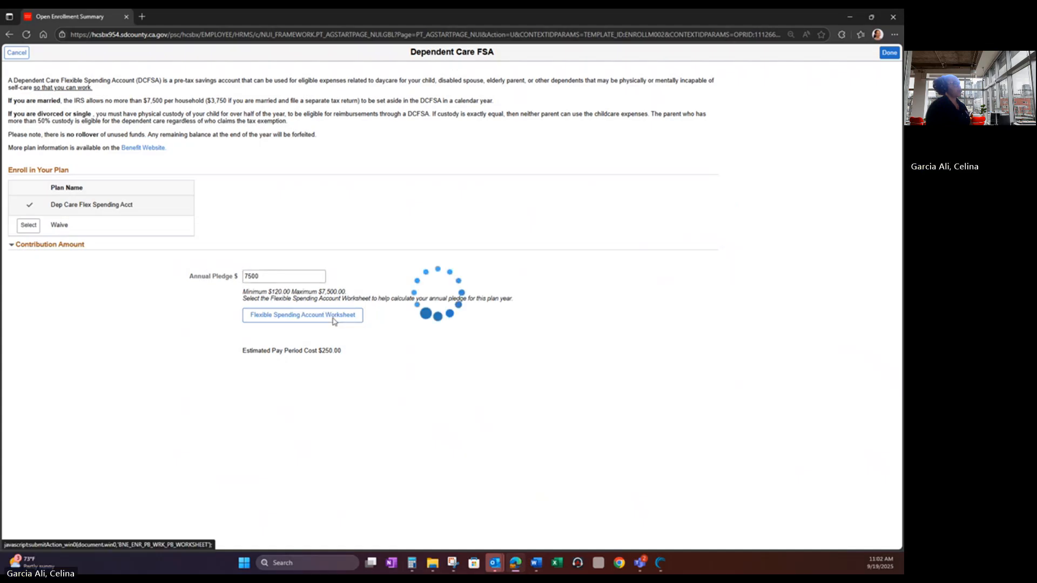
{"action": "left_click", "coordinate": [399, 261]}
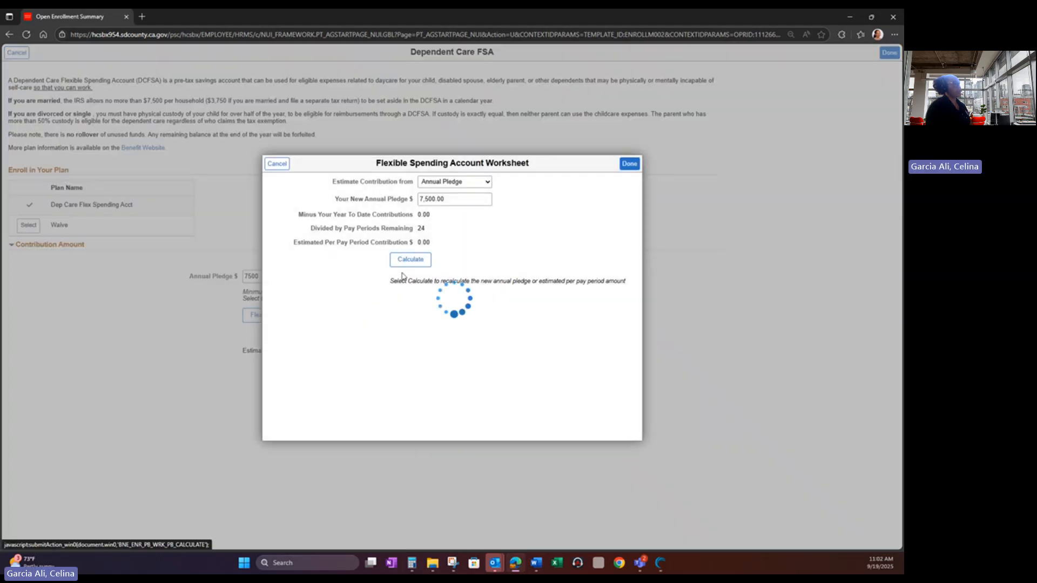
{"action": "left_click", "coordinate": [629, 165]}
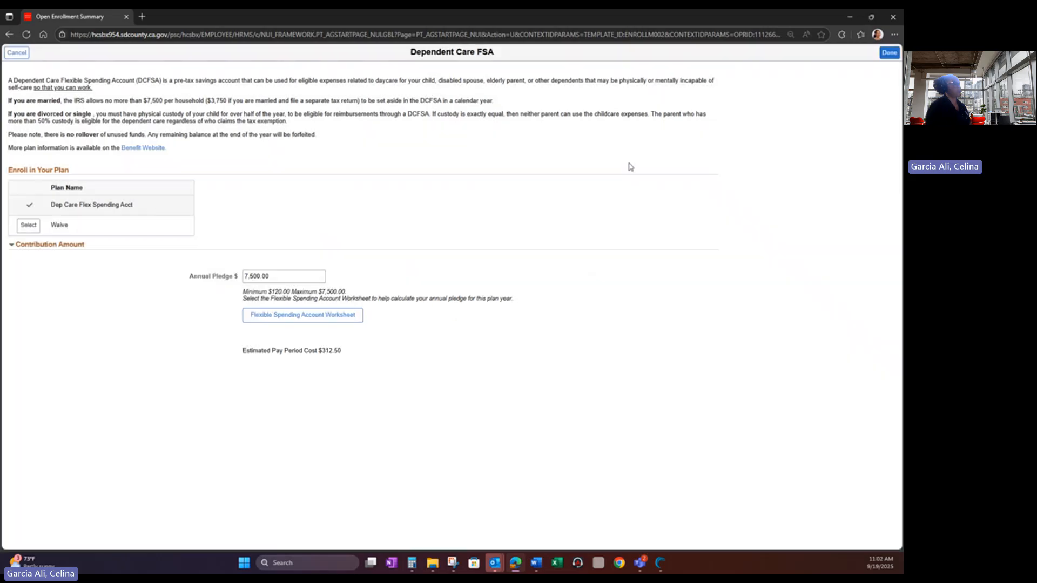
{"action": "left_click", "coordinate": [887, 55]}
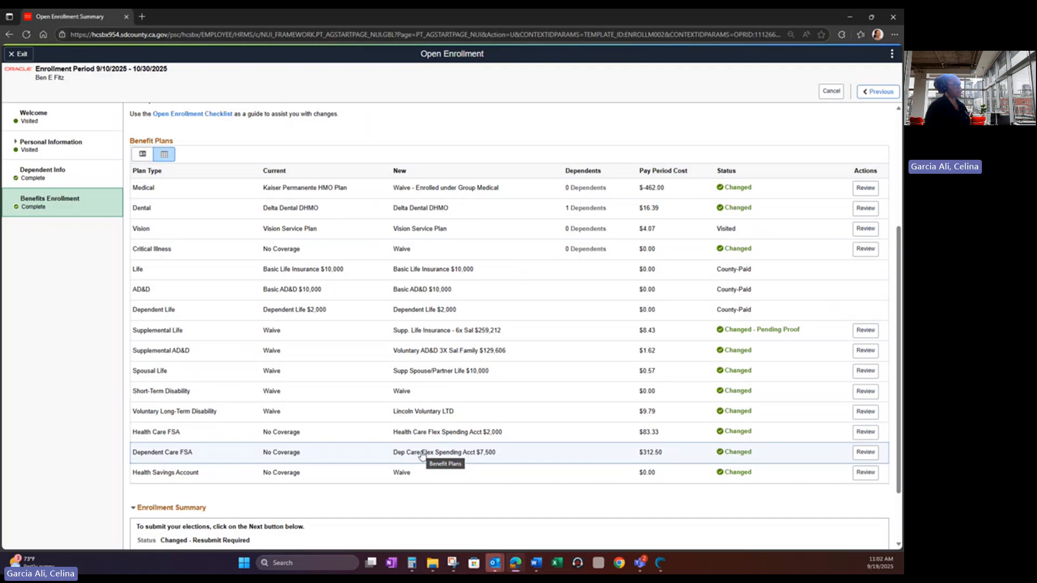
{"action": "left_click", "coordinate": [864, 434]}
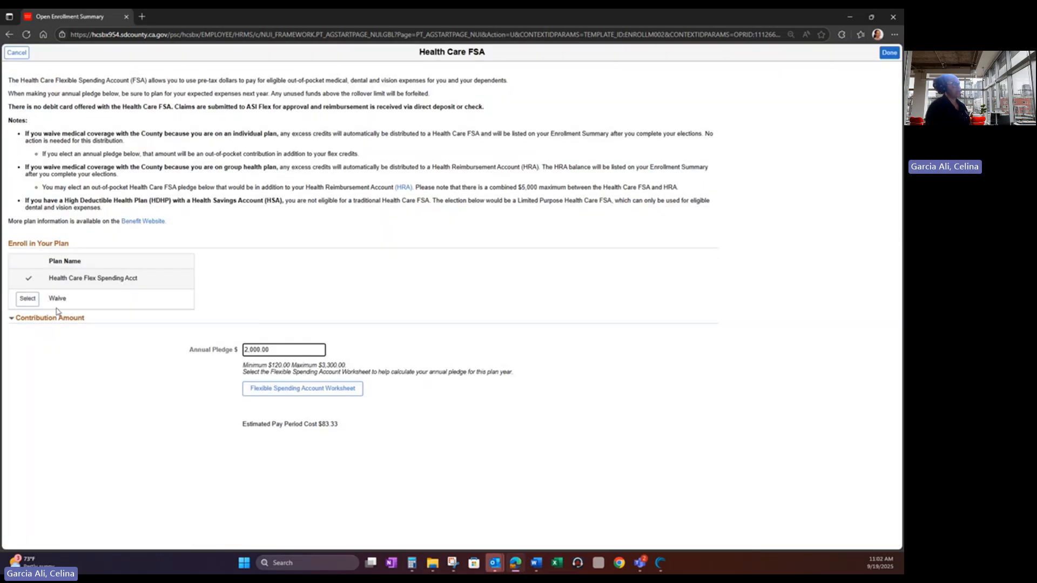
{"action": "left_click", "coordinate": [28, 300]}
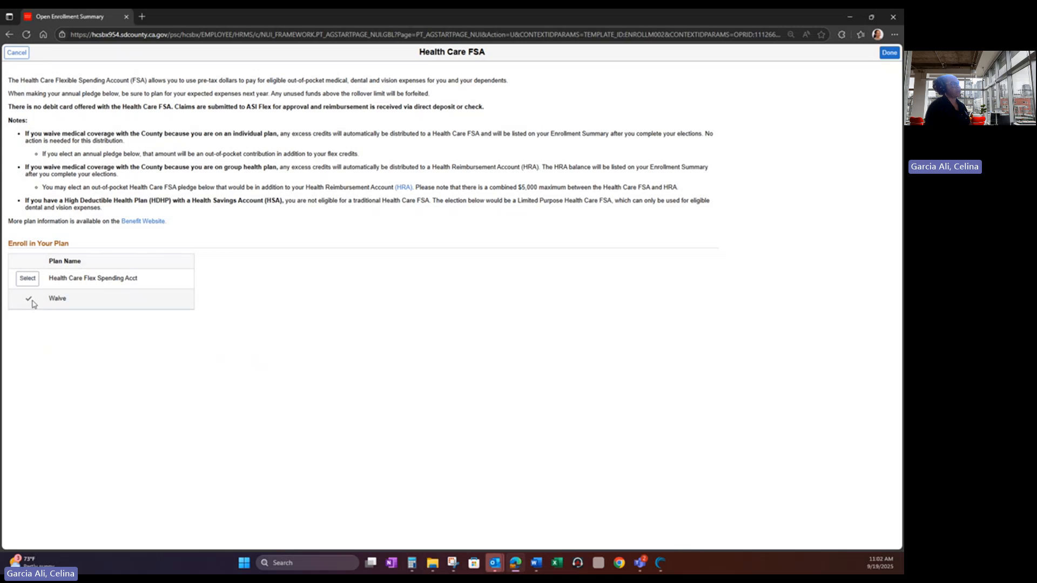
{"action": "left_click", "coordinate": [890, 52]}
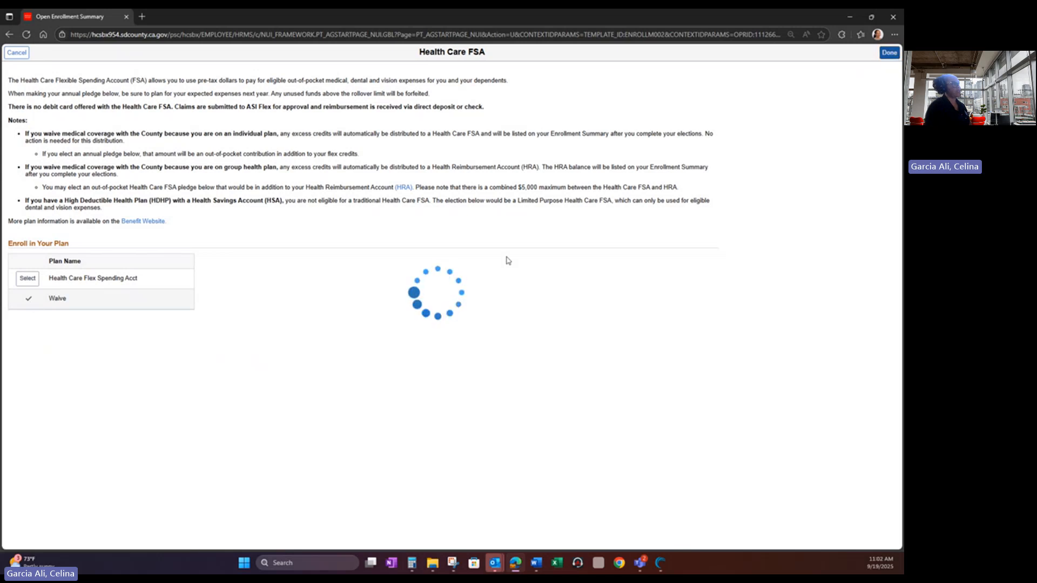
{"action": "scroll", "coordinate": [509, 371], "scroll_direction": "down", "scroll_amount": 2}
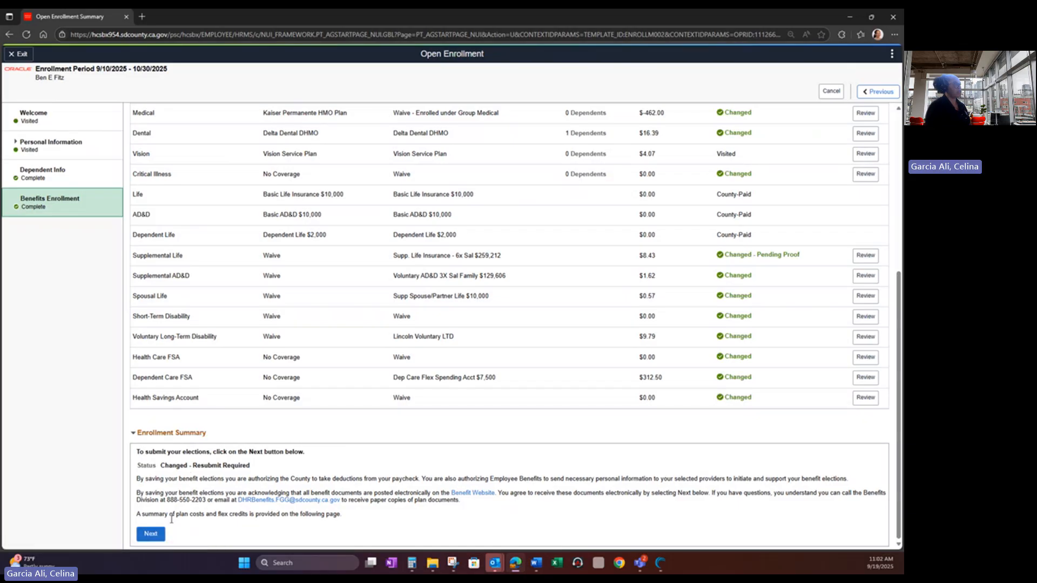
- Submit the benefit elections, acknowledge the Benefits Alerts, and go to the Open Enrollment Summary
{"action": "left_click", "coordinate": [159, 535]}
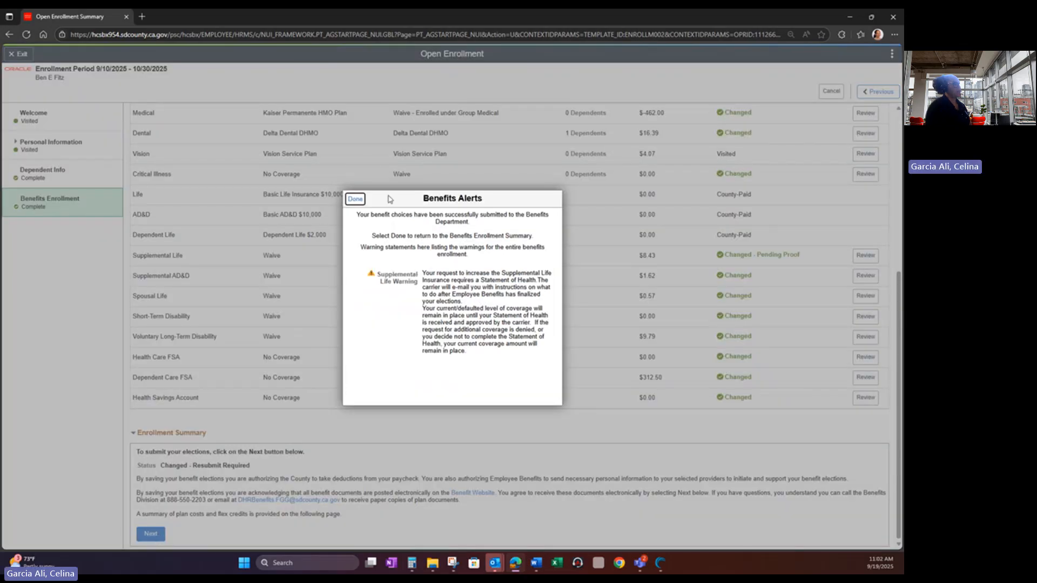
{"action": "left_click", "coordinate": [355, 199]}
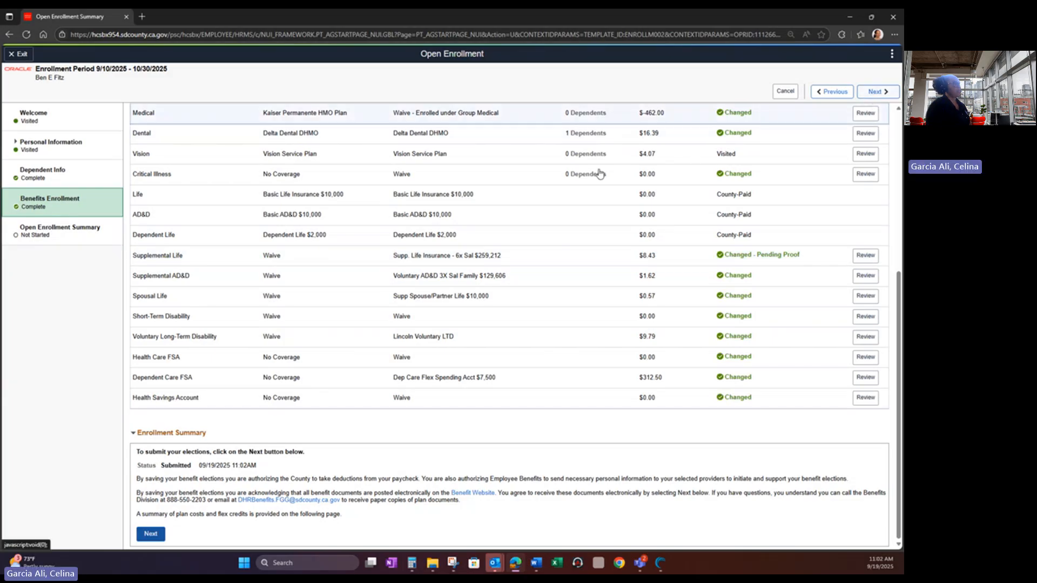
{"action": "left_click", "coordinate": [66, 240]}
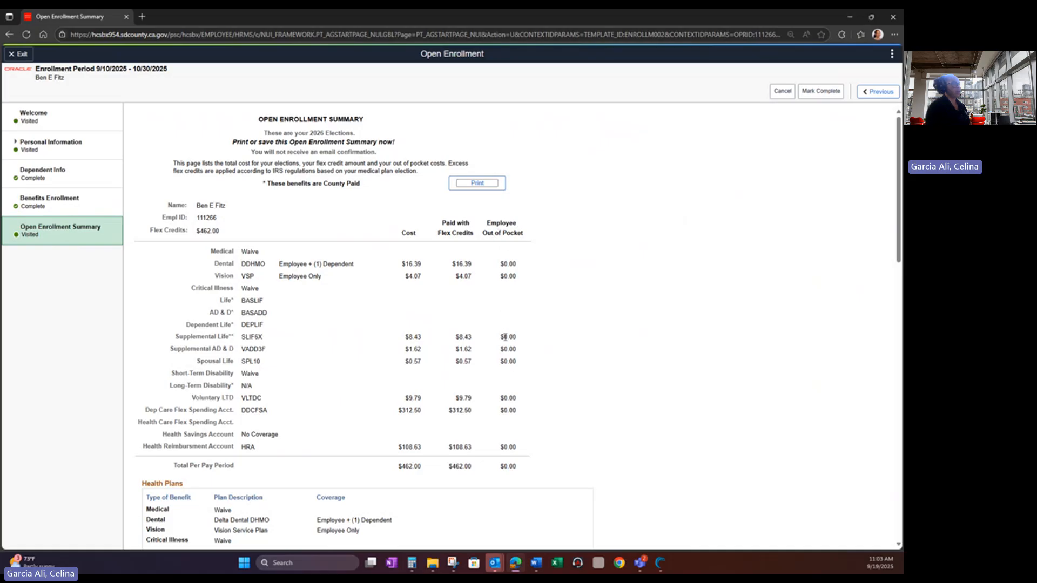
- Scroll through the 2026 summary down to reimbursement accounts (Dependent Care FSA $7,500.00, HRA $2,607.12), then back up
{"action": "scroll", "coordinate": [524, 381], "scroll_direction": "down", "scroll_amount": 1}
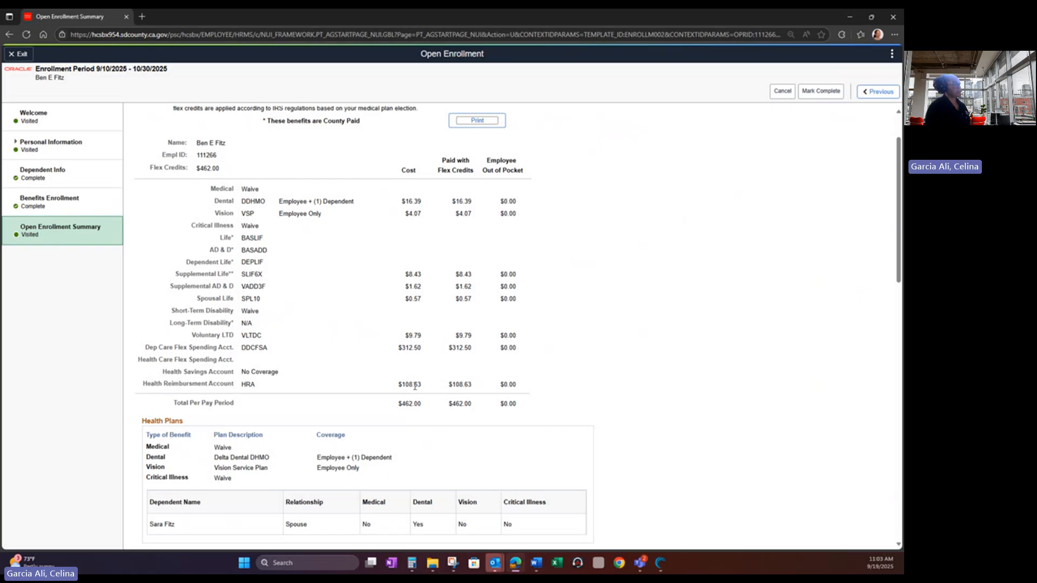
{"action": "scroll", "coordinate": [414, 386], "scroll_direction": "down", "scroll_amount": 1}
{"action": "scroll", "coordinate": [516, 251], "scroll_direction": "up", "scroll_amount": 1}
{"action": "scroll", "coordinate": [269, 356], "scroll_direction": "down", "scroll_amount": 1}
{"action": "scroll", "coordinate": [349, 397], "scroll_direction": "down", "scroll_amount": 2}
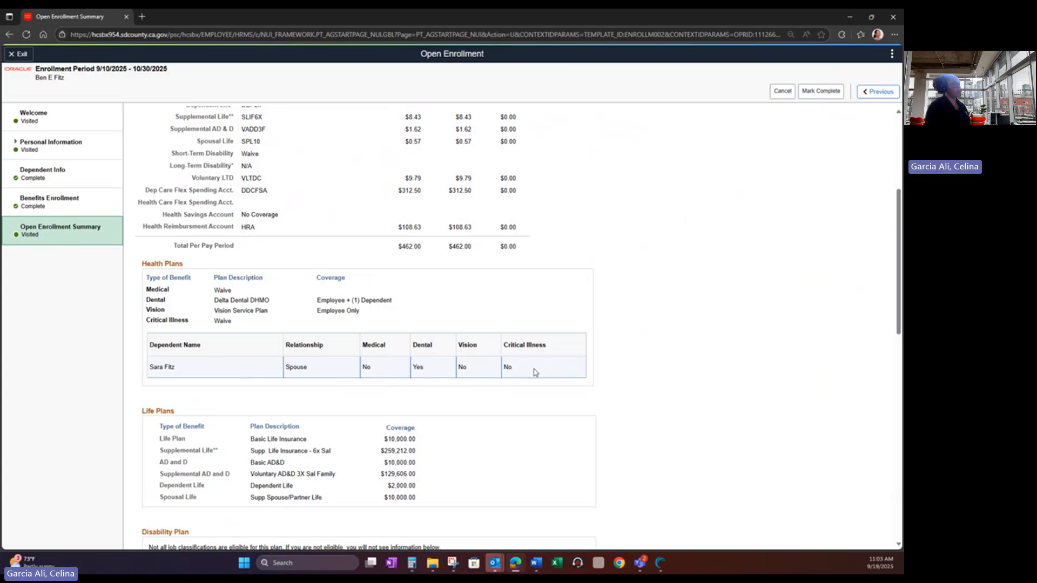
{"action": "scroll", "coordinate": [229, 375], "scroll_direction": "down", "scroll_amount": 3}
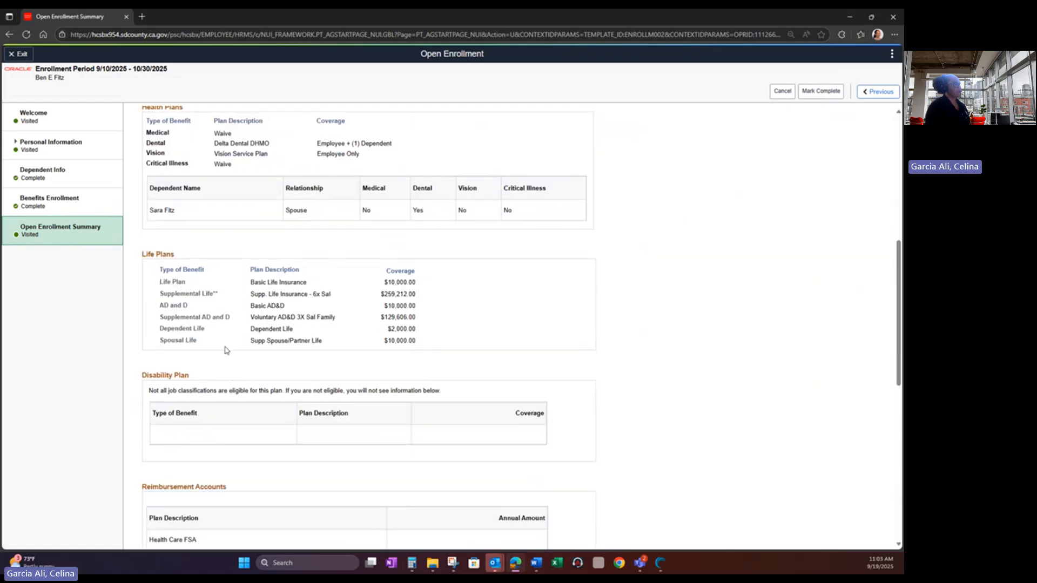
{"action": "scroll", "coordinate": [225, 351], "scroll_direction": "down", "scroll_amount": 2}
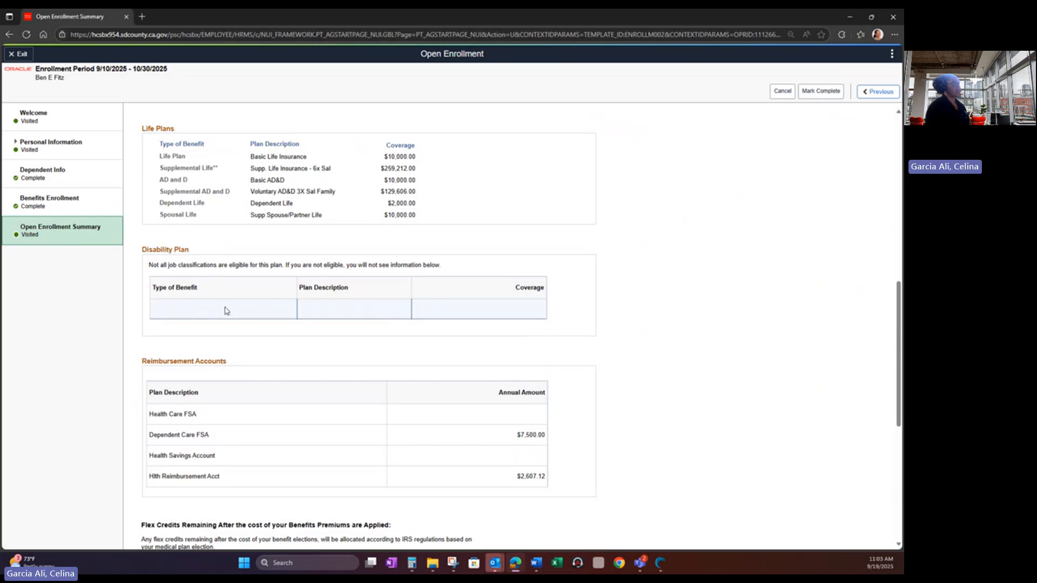
{"action": "scroll", "coordinate": [226, 309], "scroll_direction": "down", "scroll_amount": 1}
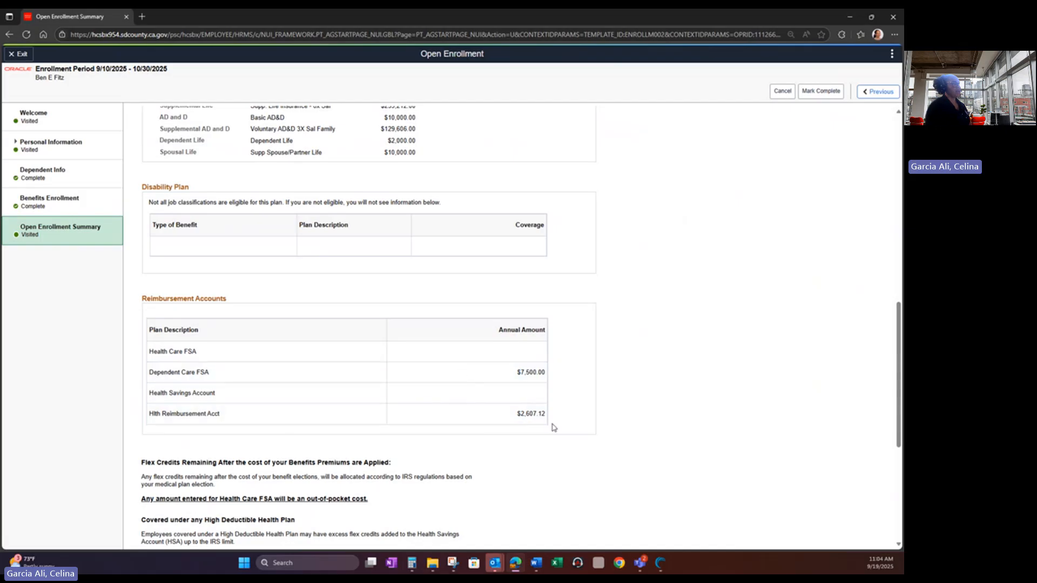
{"action": "scroll", "coordinate": [476, 386], "scroll_direction": "down", "scroll_amount": 3}
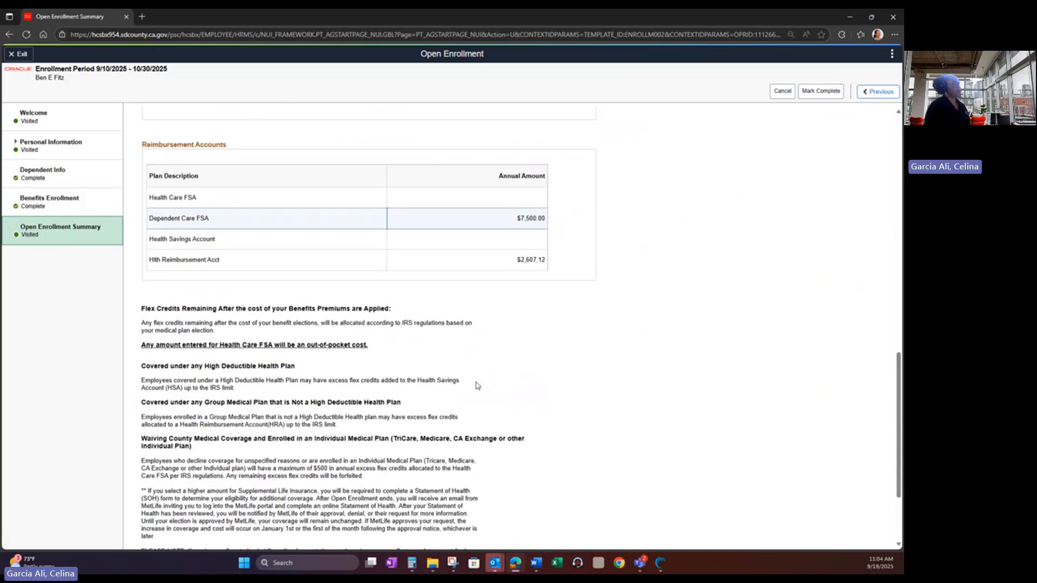
{"action": "scroll", "coordinate": [477, 386], "scroll_direction": "down", "scroll_amount": 3}
{"action": "scroll", "coordinate": [478, 385], "scroll_direction": "up", "scroll_amount": 20}
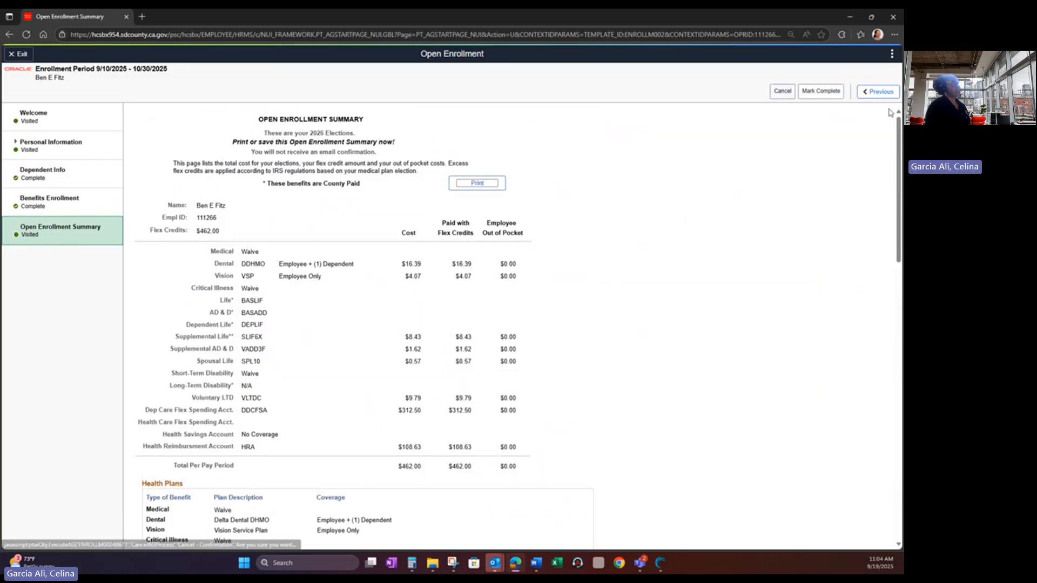
- Mark the Open Enrollment Summary step Complete, confirm it, and return to Benefits Enrollment
{"action": "left_click", "coordinate": [818, 92]}
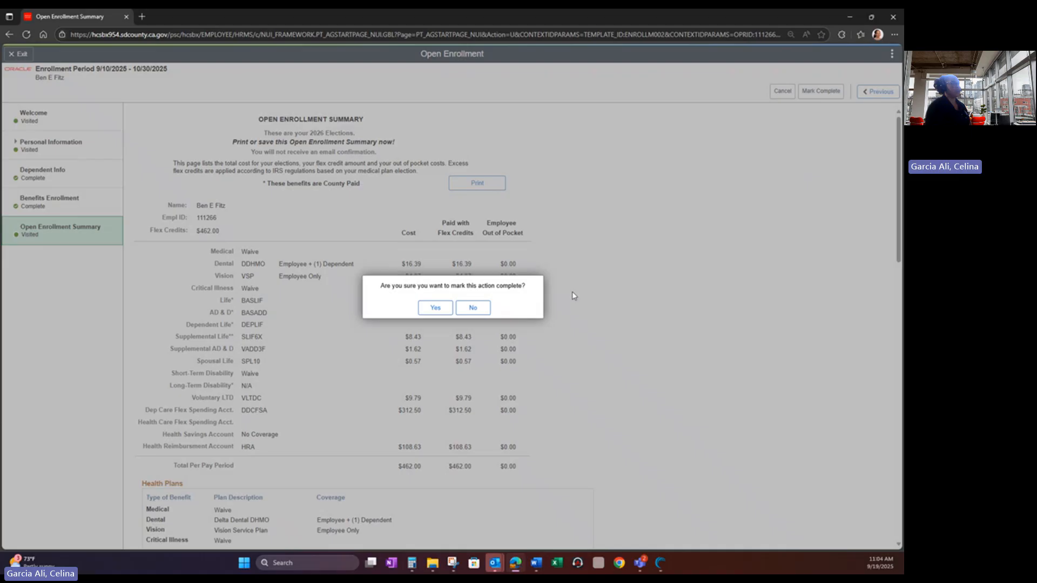
{"action": "left_click", "coordinate": [432, 309]}
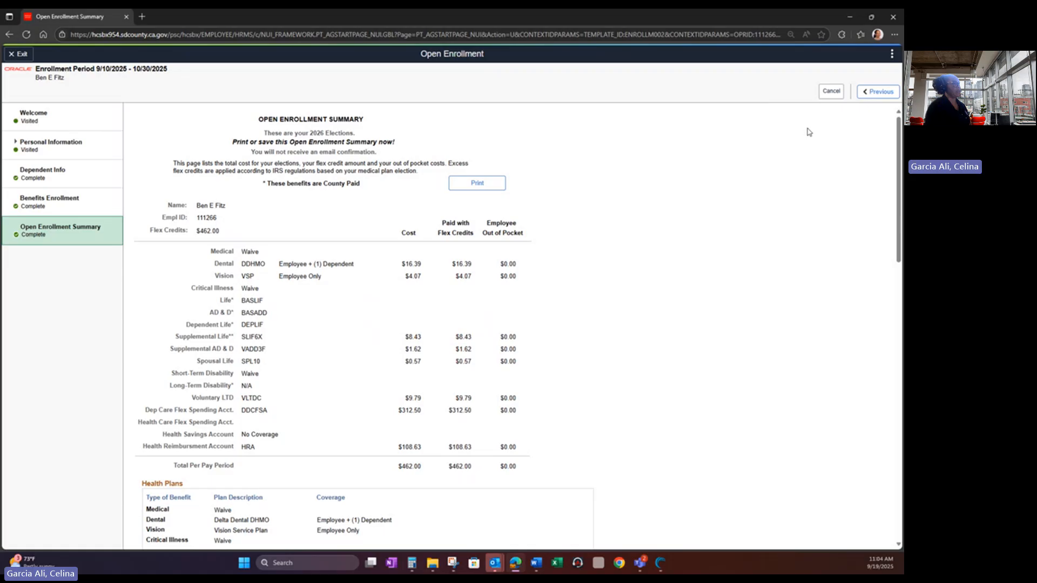
{"action": "left_click", "coordinate": [70, 208]}
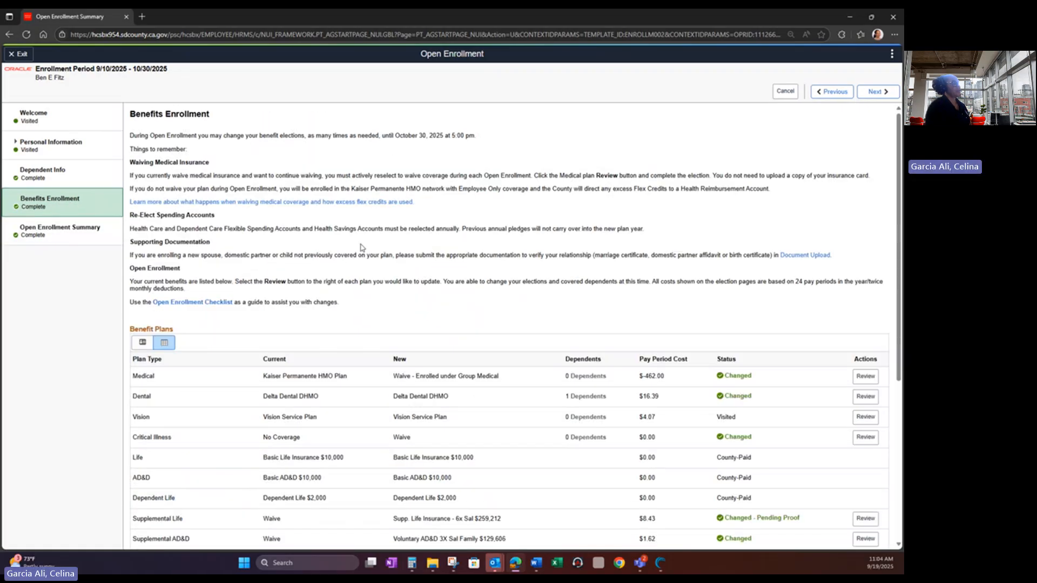
{"action": "scroll", "coordinate": [362, 247], "scroll_direction": "down", "scroll_amount": 5}
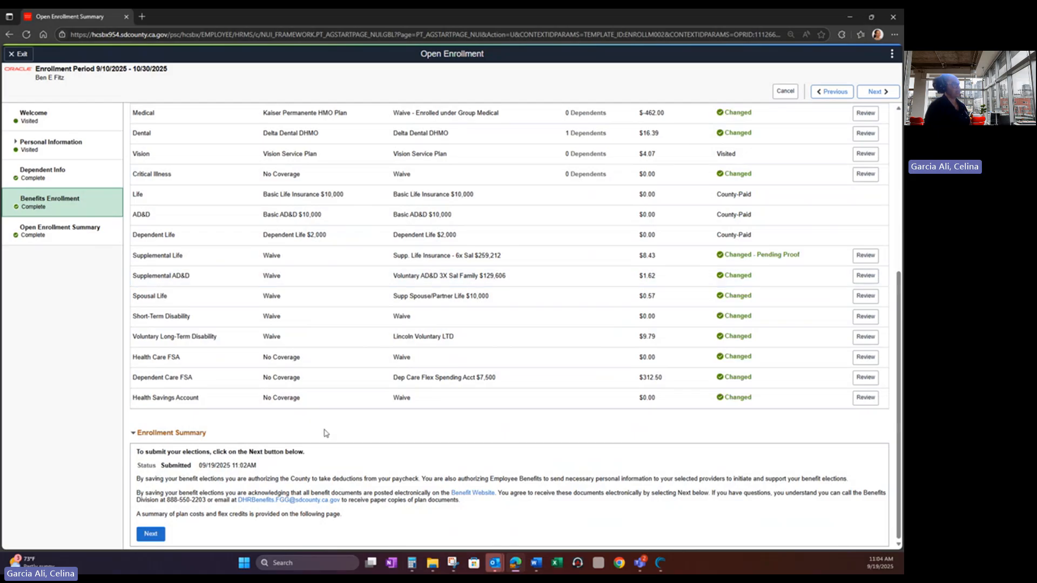
{"action": "scroll", "coordinate": [484, 354], "scroll_direction": "up", "scroll_amount": 4}
{"action": "scroll", "coordinate": [587, 319], "scroll_direction": "down", "scroll_amount": 3}
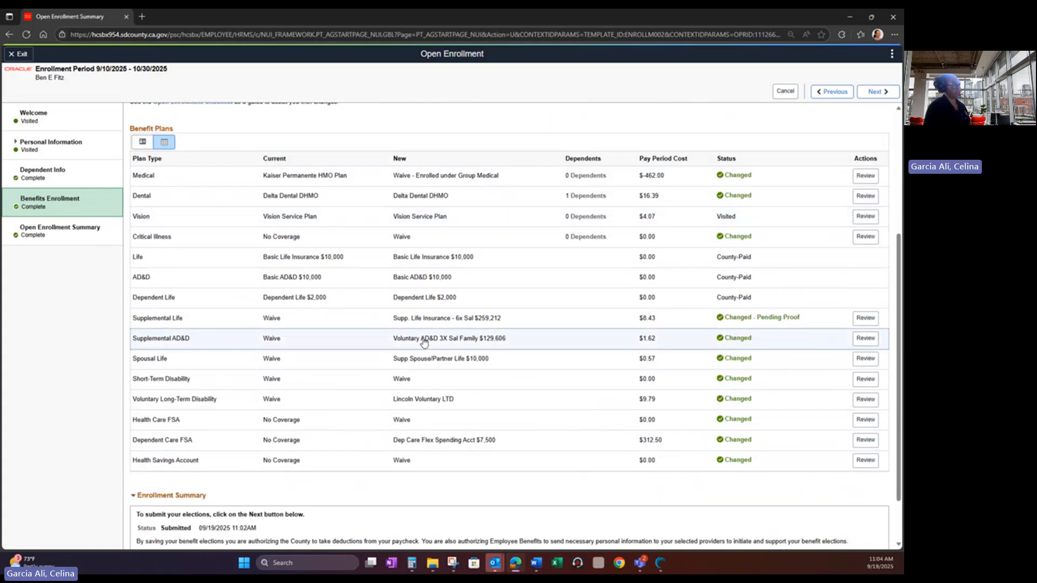
{"action": "scroll", "coordinate": [424, 343], "scroll_direction": "down", "scroll_amount": 2}
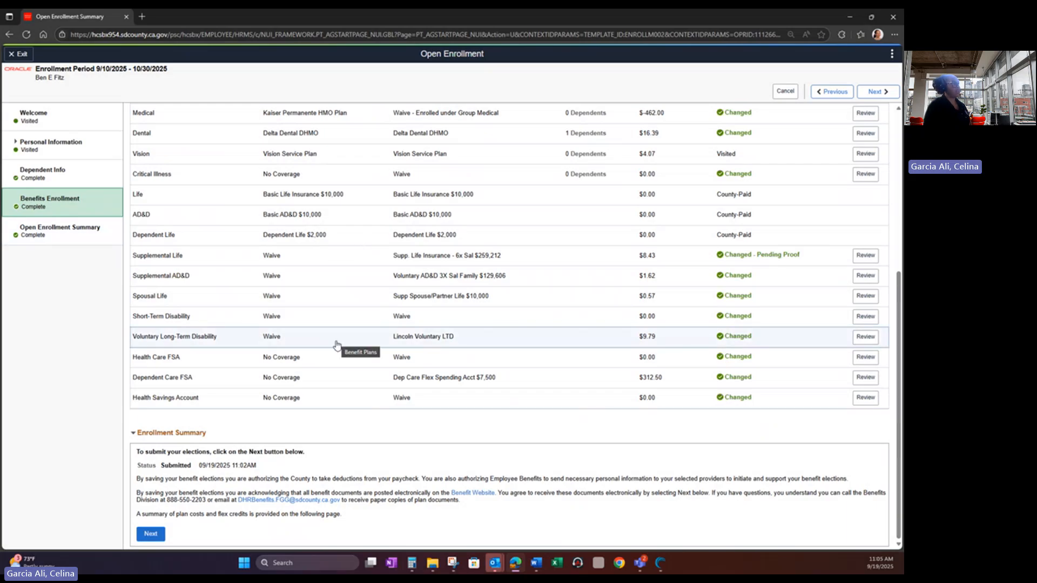
{"action": "left_click", "coordinate": [86, 238]}
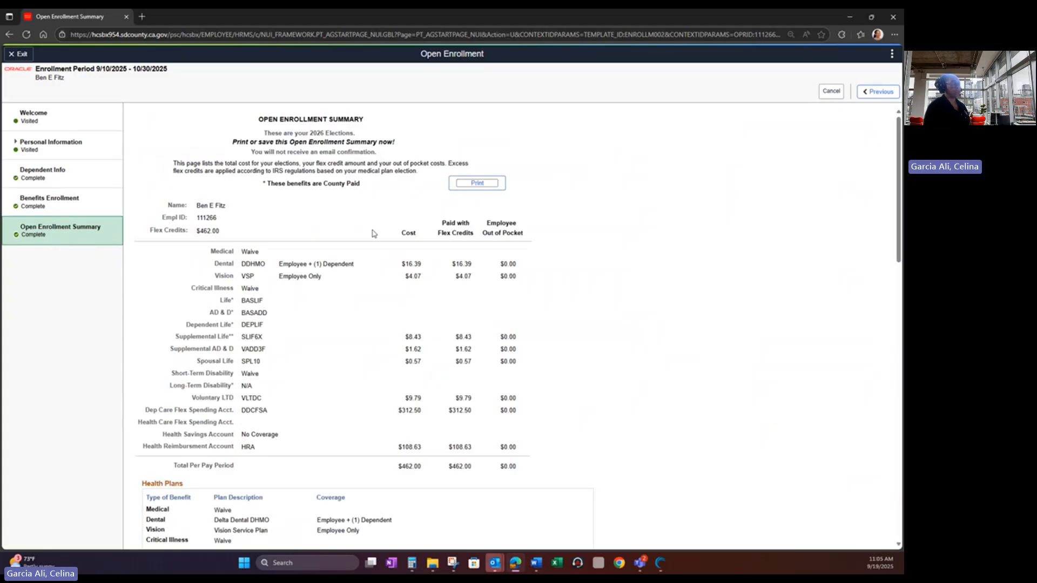
- Look over the completed summary, then go back to the Open Enrollment Welcome step
{"action": "scroll", "coordinate": [370, 233], "scroll_direction": "down", "scroll_amount": 1}
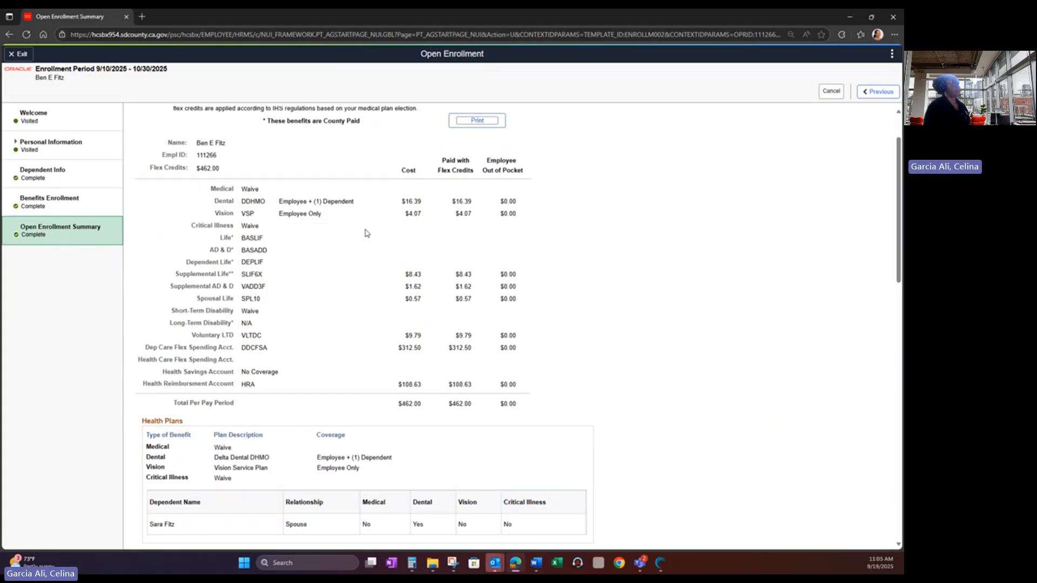
{"action": "scroll", "coordinate": [366, 233], "scroll_direction": "up", "scroll_amount": 1}
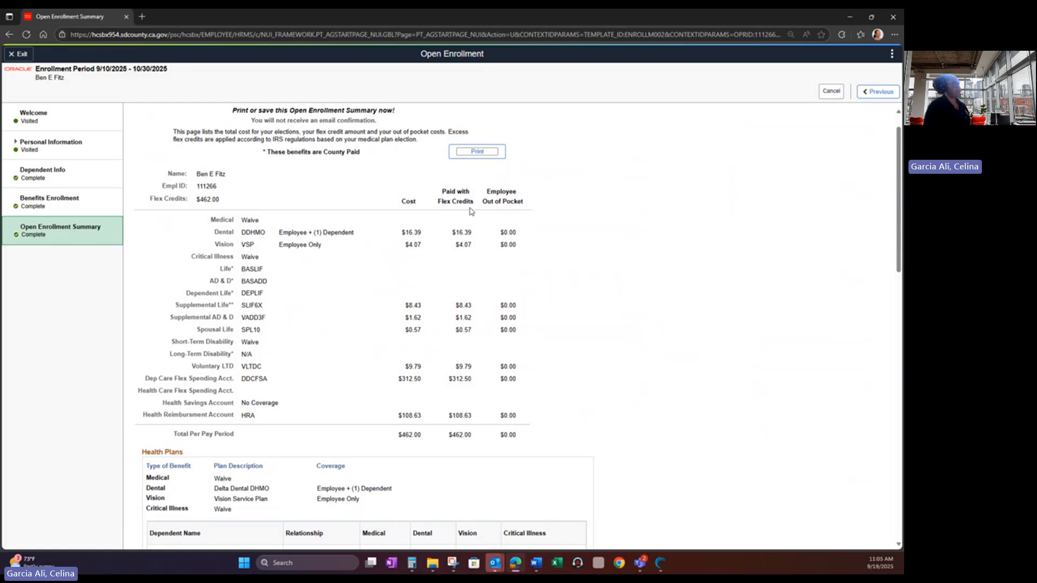
{"action": "left_click", "coordinate": [74, 125]}
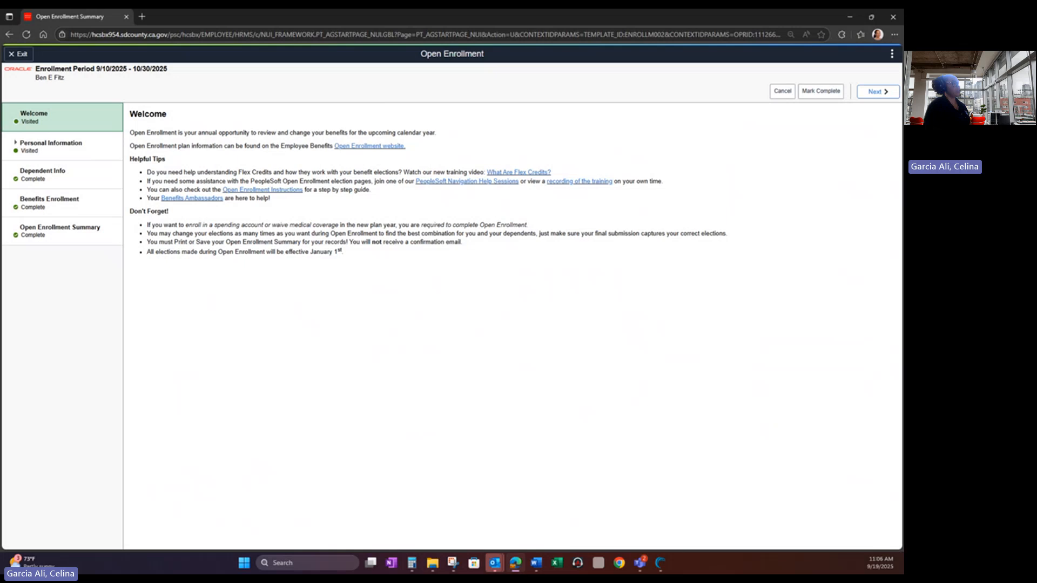
- Read through the 2026 Benefits Ambassadors contact list PDF, then return to the Open Enrollment tab
{"action": "left_click", "coordinate": [193, 198]}
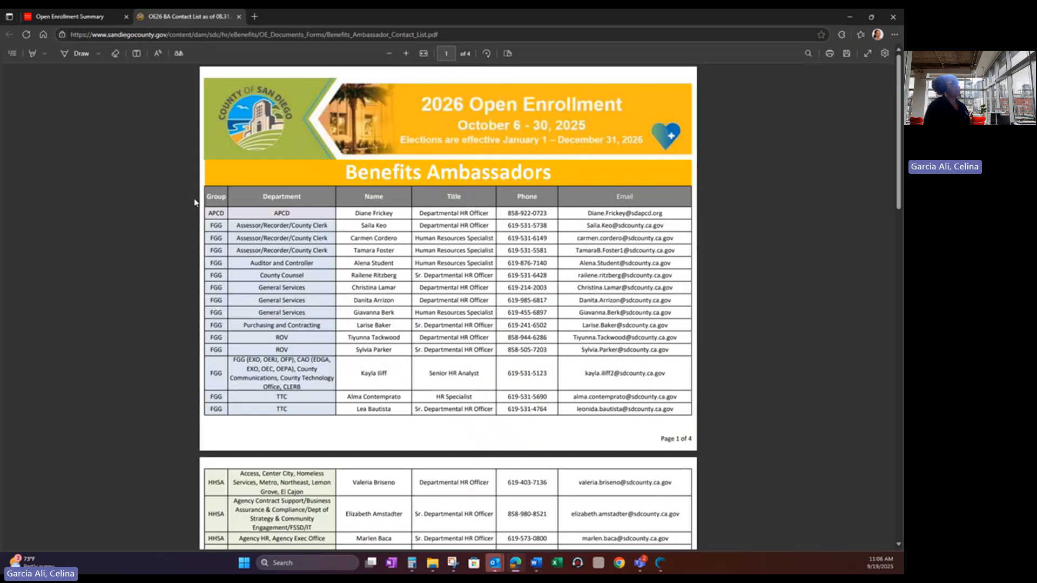
{"action": "scroll", "coordinate": [194, 202], "scroll_direction": "down", "scroll_amount": 5}
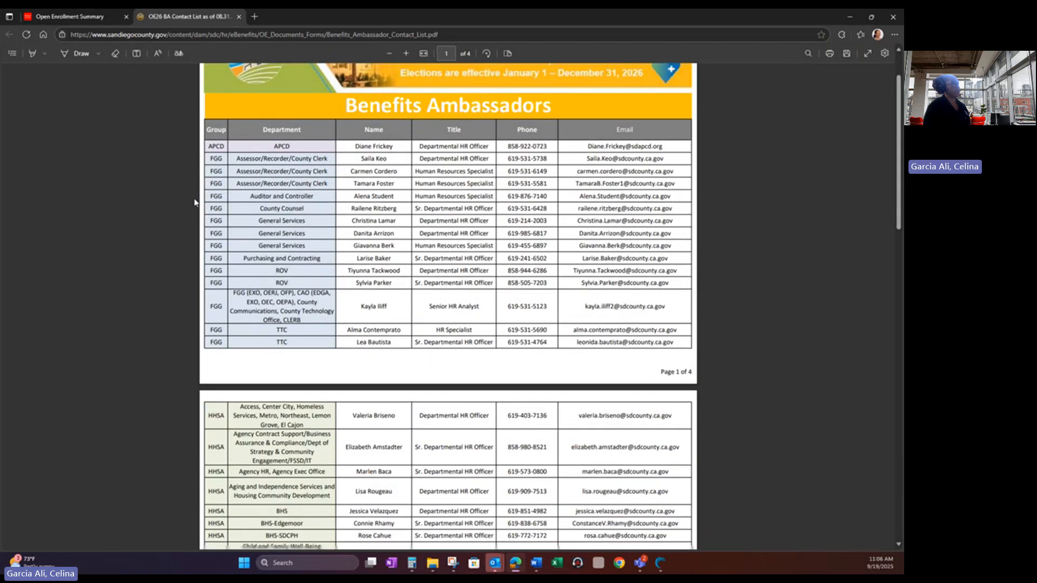
{"action": "scroll", "coordinate": [195, 203], "scroll_direction": "up", "scroll_amount": 1}
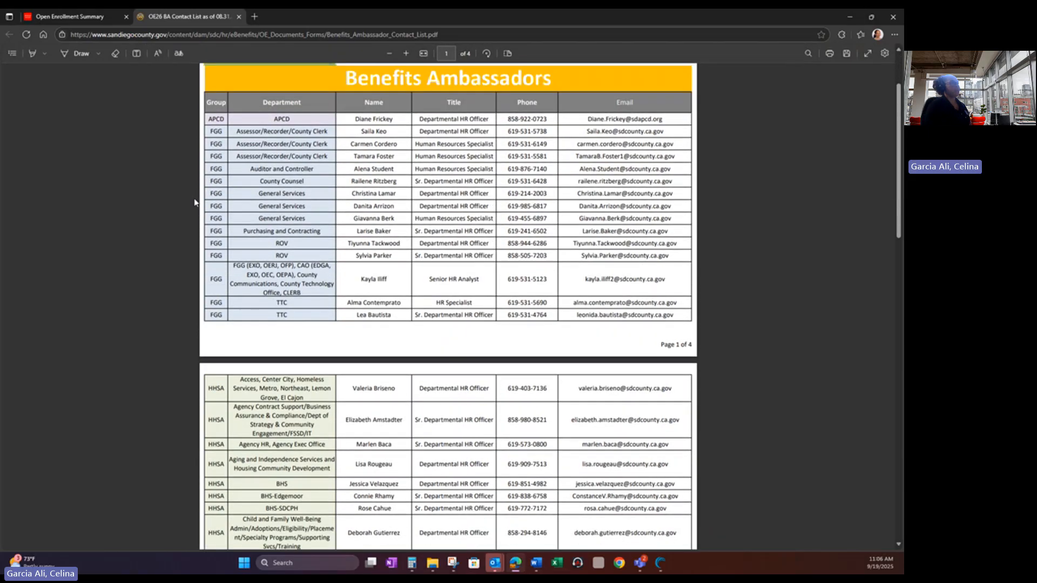
{"action": "scroll", "coordinate": [194, 203], "scroll_direction": "down", "scroll_amount": 10}
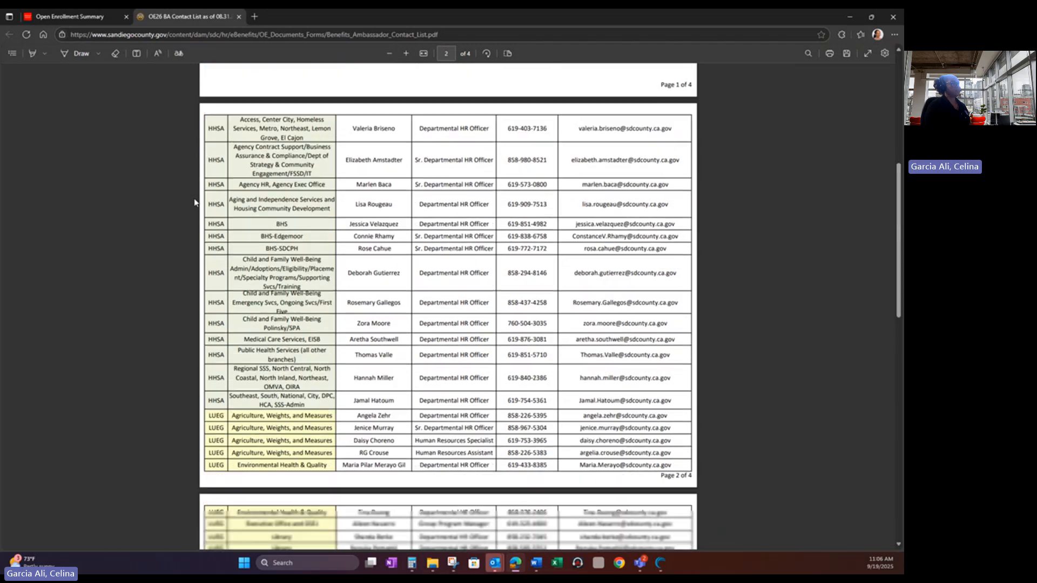
{"action": "scroll", "coordinate": [194, 202], "scroll_direction": "up", "scroll_amount": 12}
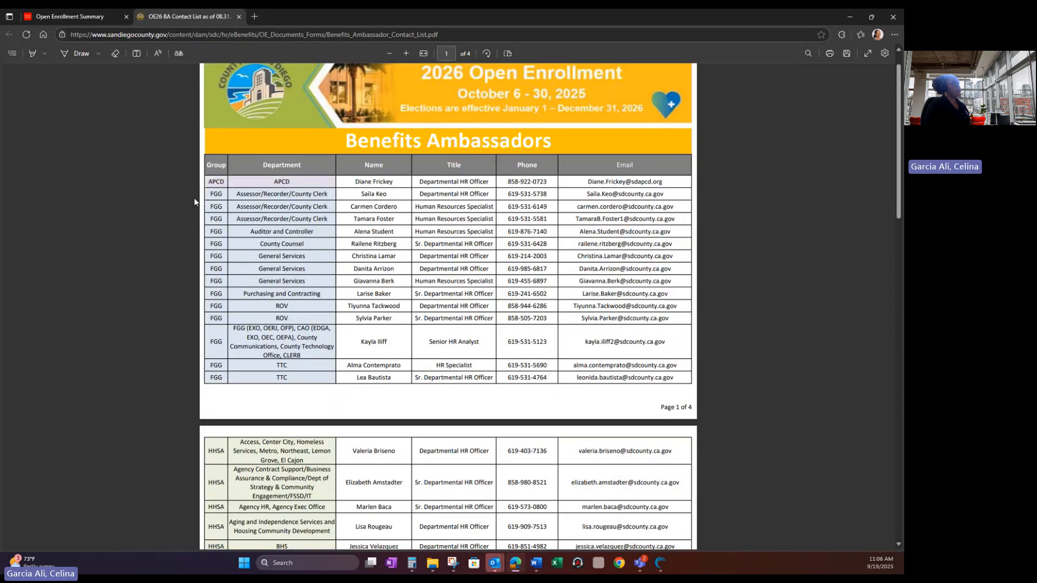
{"action": "scroll", "coordinate": [195, 202], "scroll_direction": "up", "scroll_amount": 1}
{"action": "left_click", "coordinate": [75, 16]}
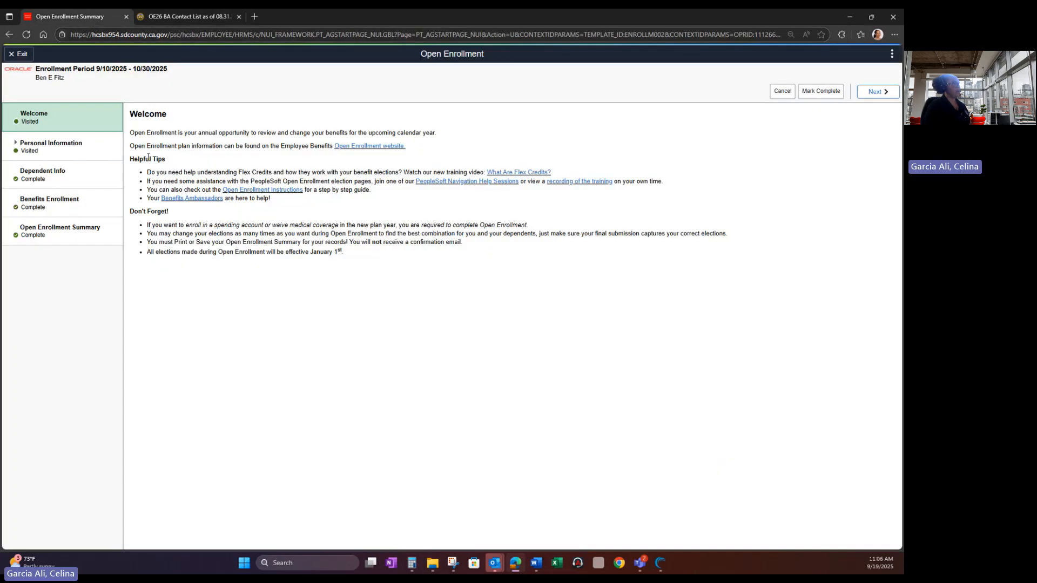